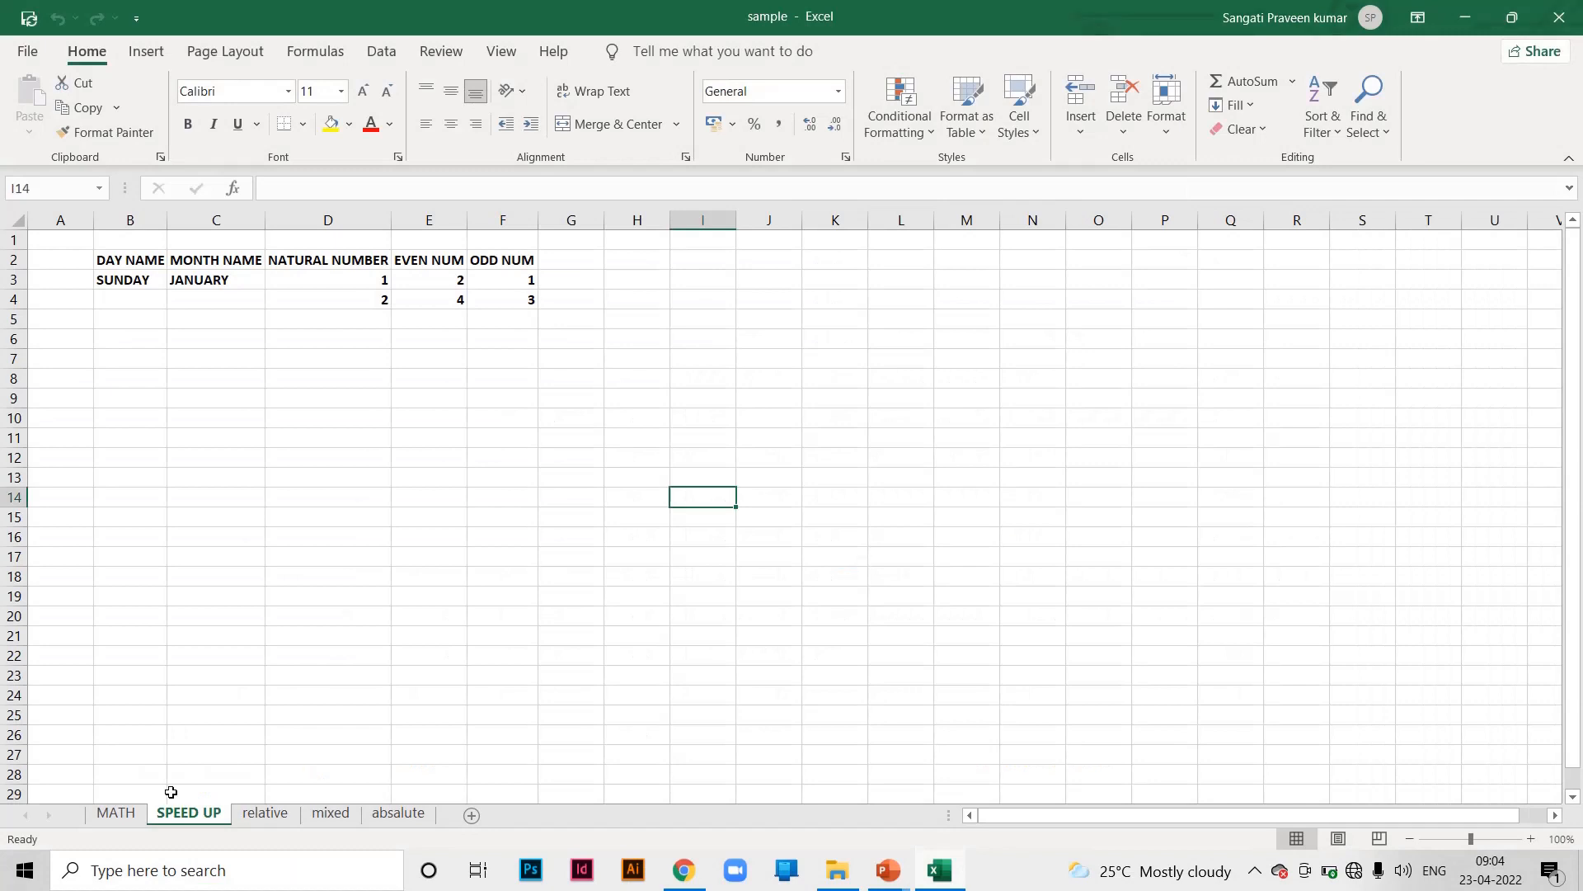
On the relative sheet, calculate the PEN amount in F5 by multiplying quantity by price with =D5*E5
left_click(252, 814)
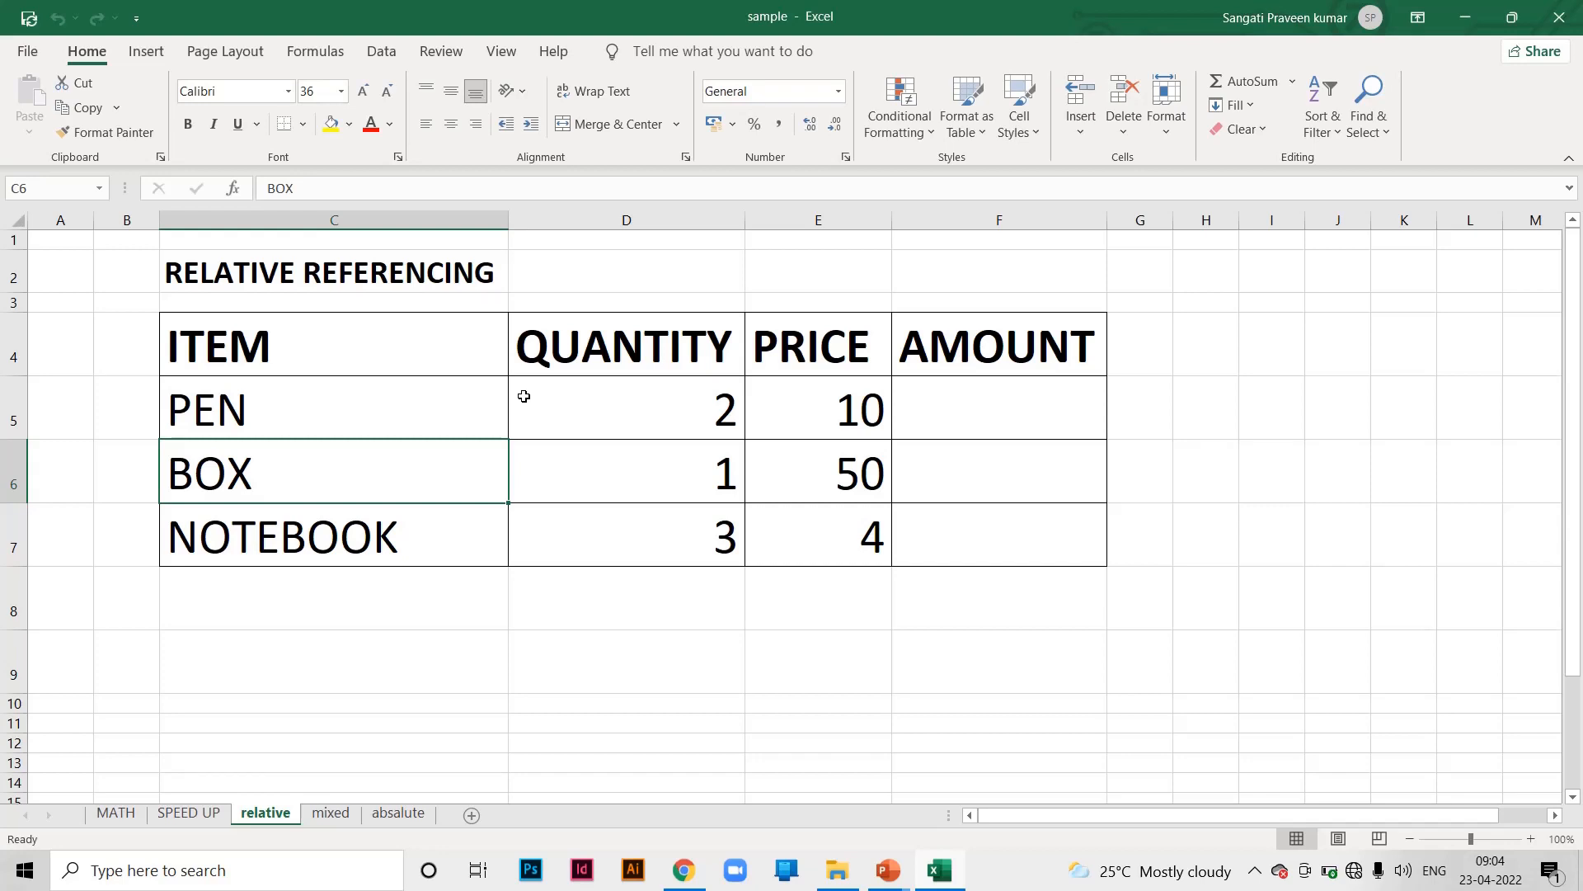
left_click(1011, 420)
type("=")
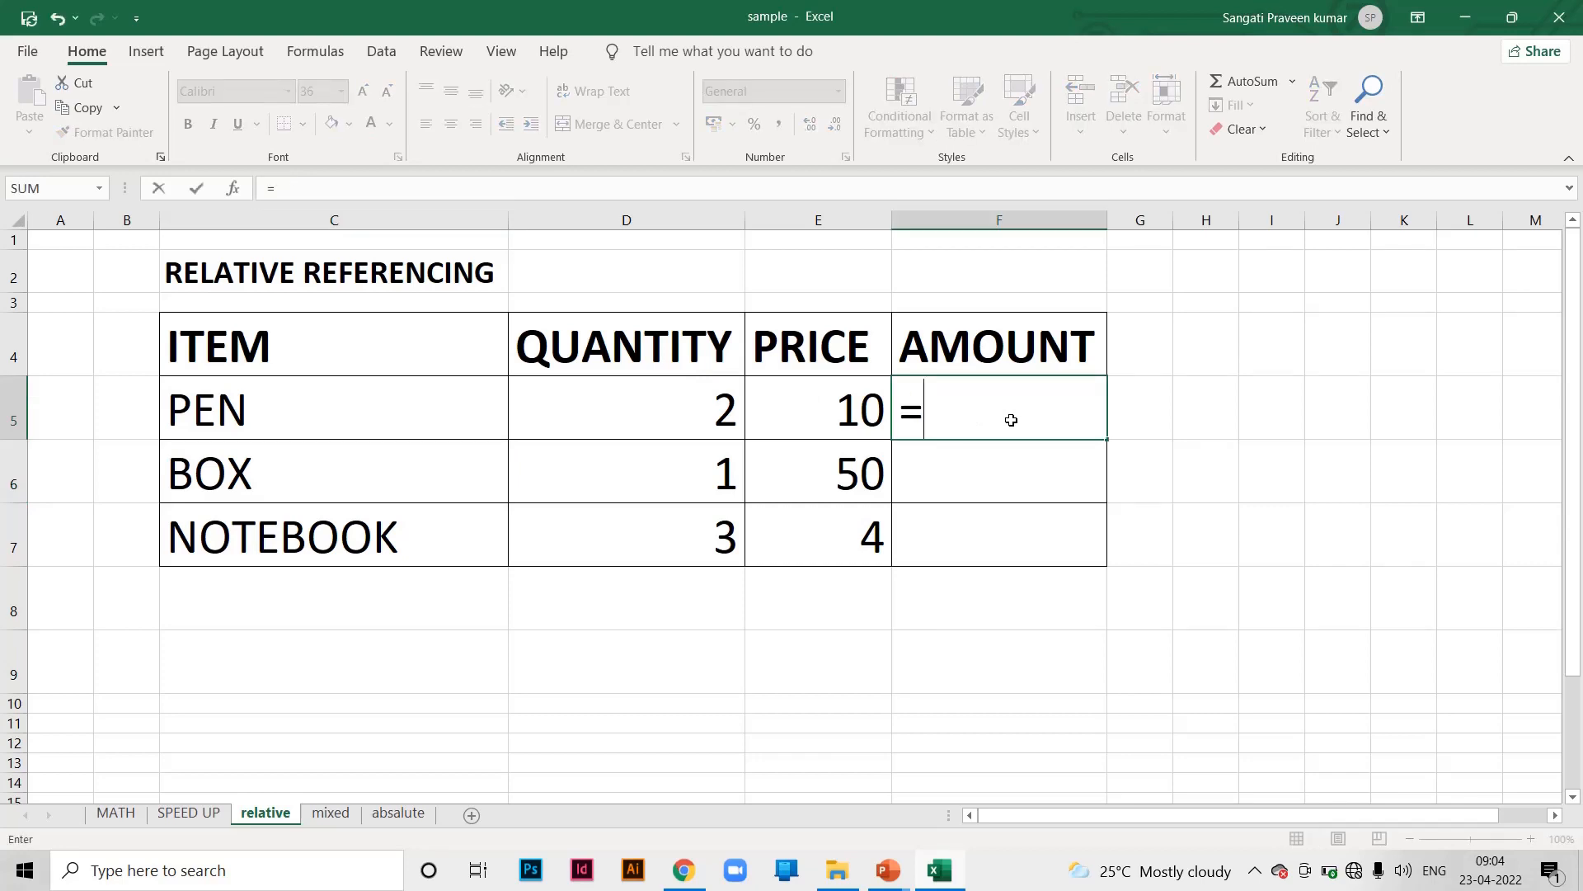
left_click(680, 413)
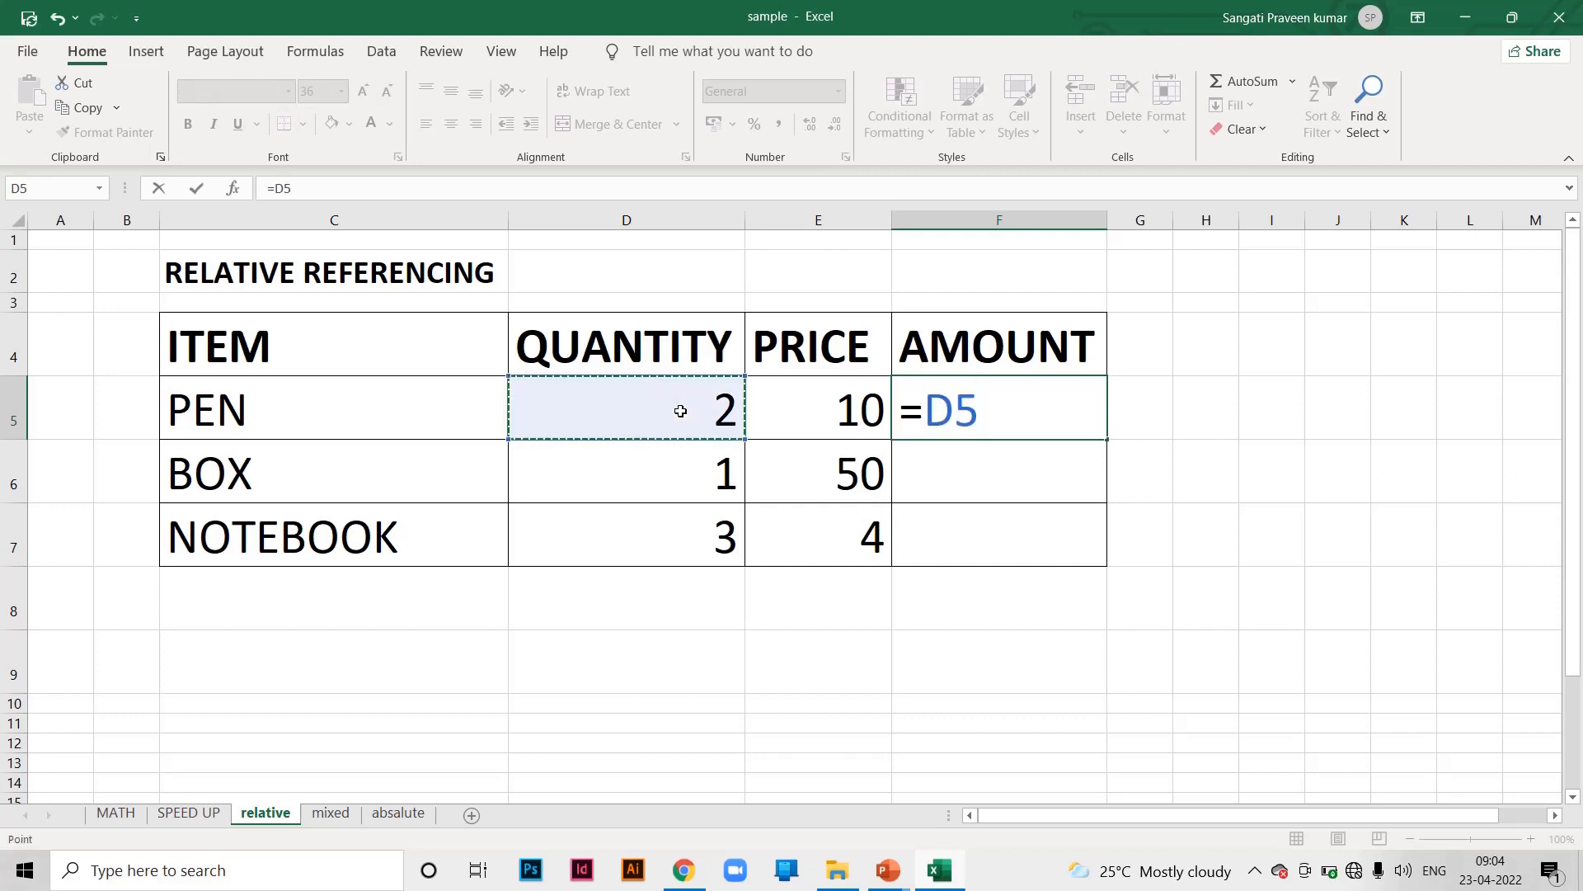
type("*")
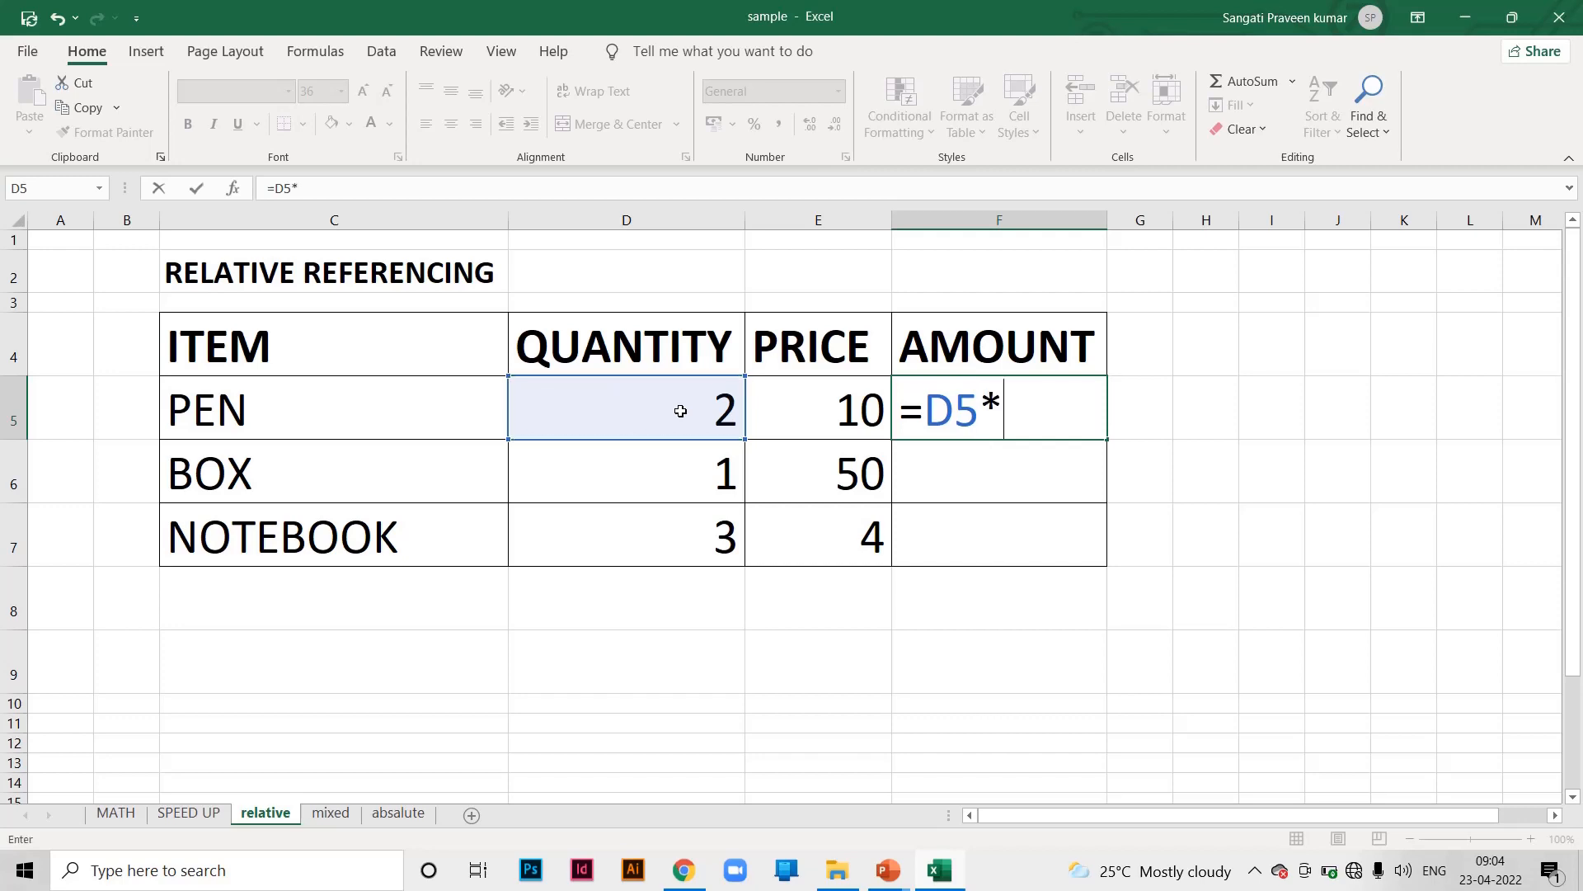
left_click(793, 406)
key("Return")
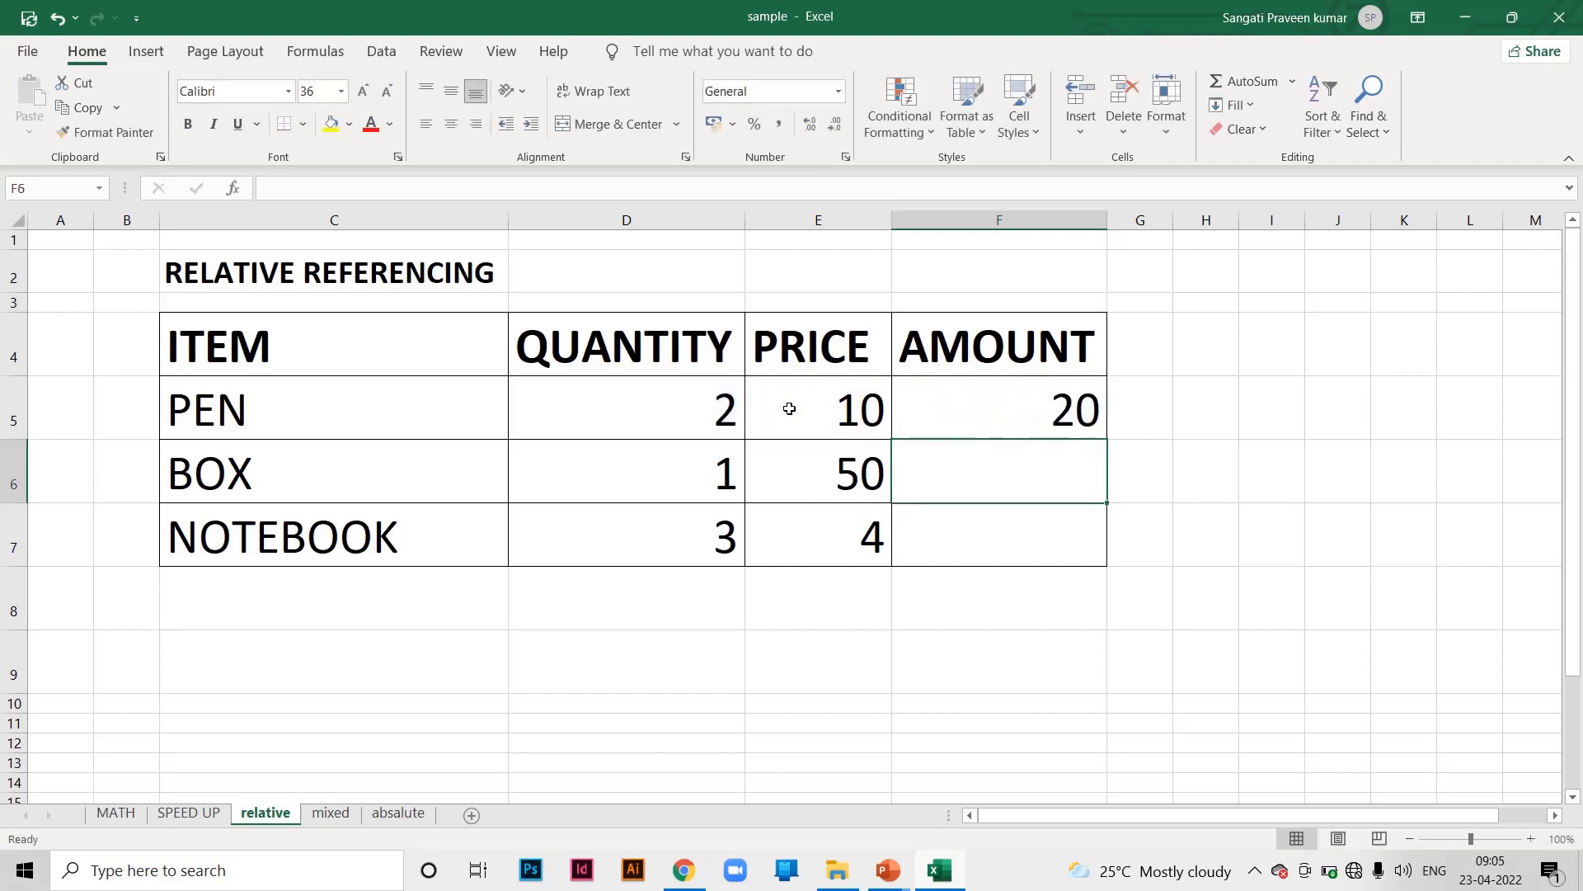
Show the sheet's formulas instead of values and inspect the PEN amount formula in F5
left_click(1010, 408)
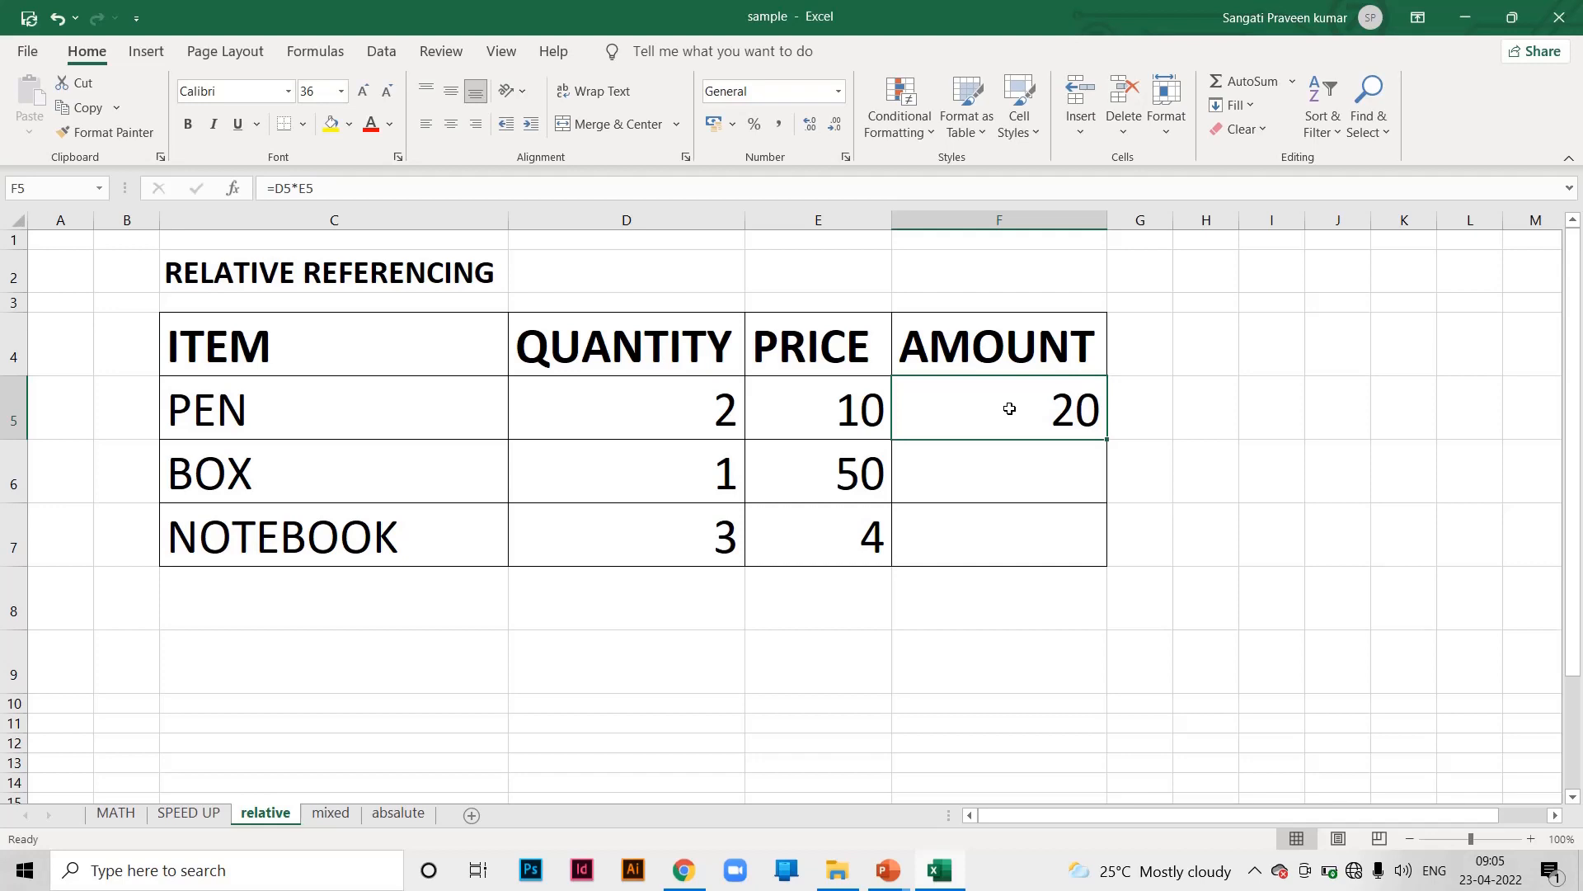
double_click(1010, 408)
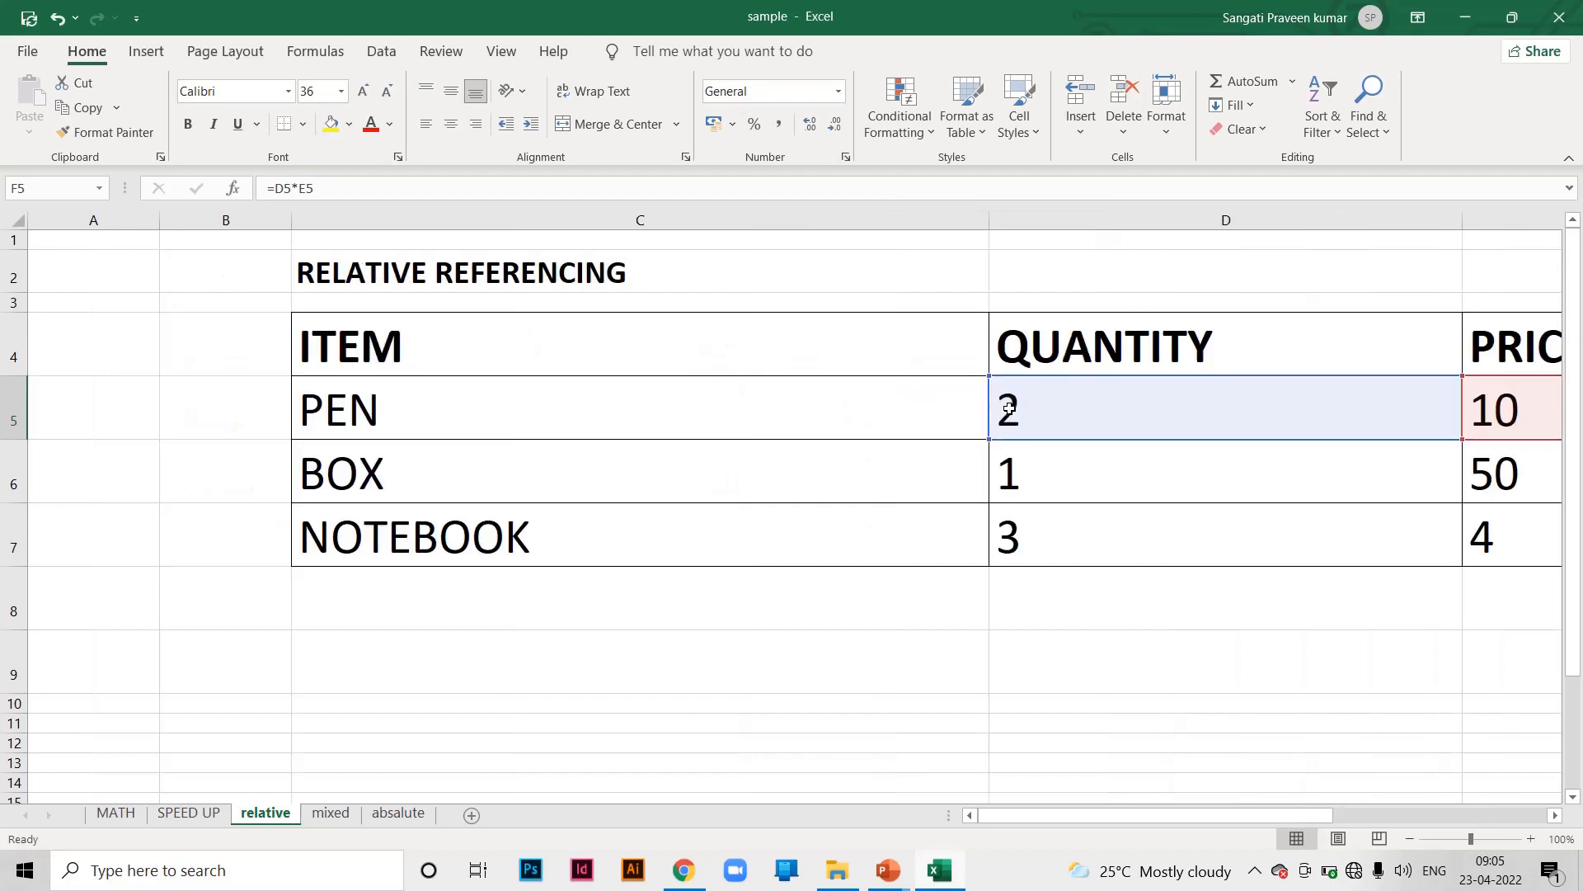
left_click_drag(981, 815, 1201, 820)
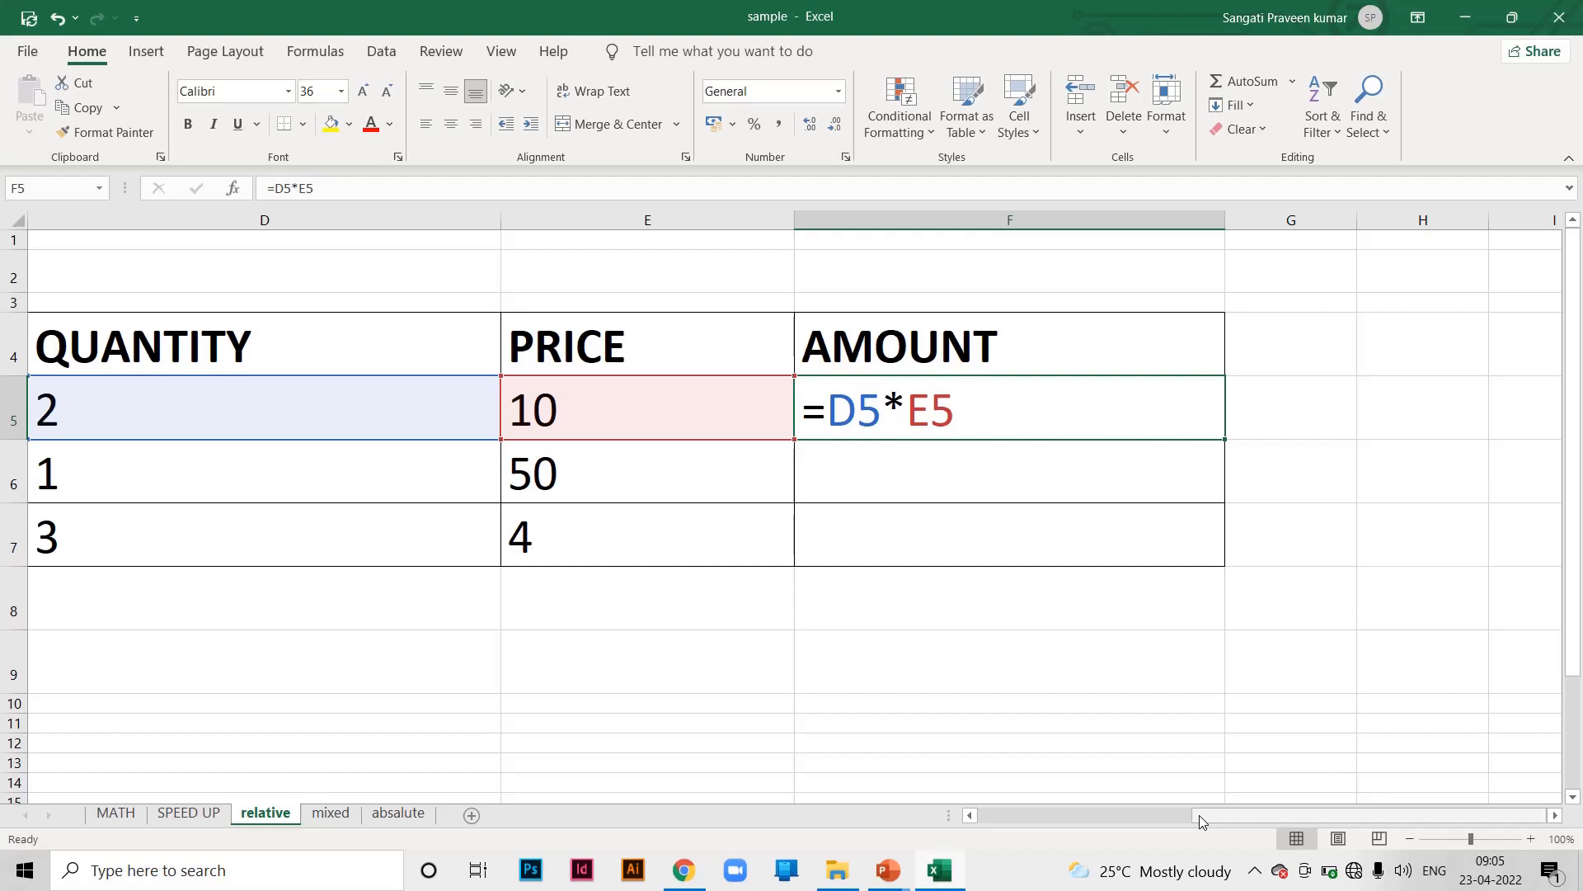
Enter a tilde character (~) in G5, beside the PEN row's AMOUNT cell
left_click(1346, 425)
type("`")
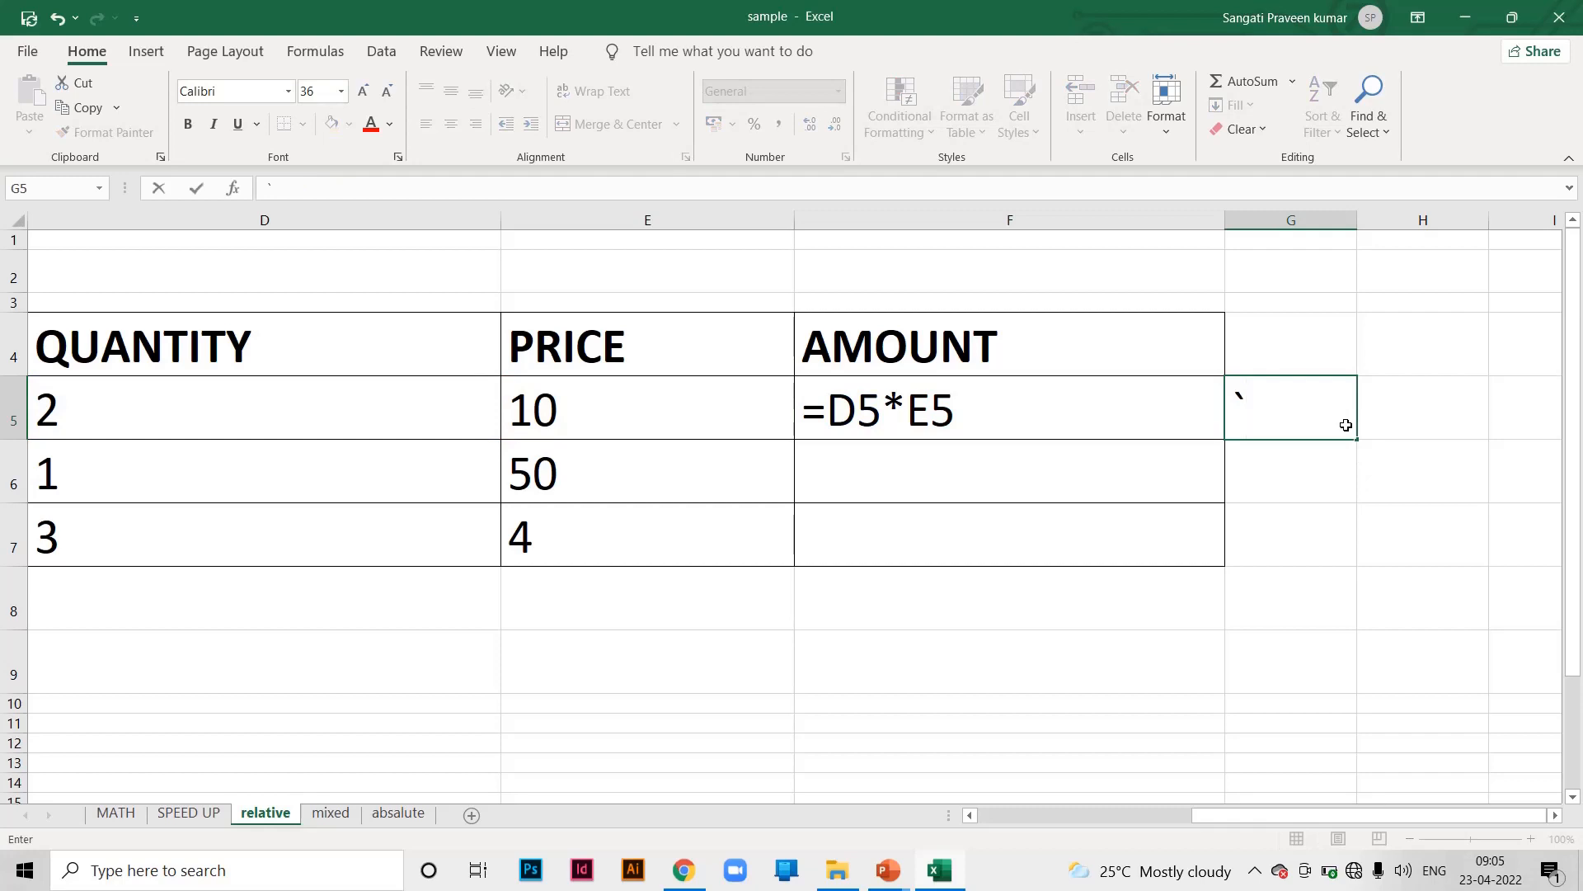
key("BackSpace")
type("~")
Fill the AMOUNT formula from F5 down through F7, and switch the sheet back to showing values
left_click(1110, 421)
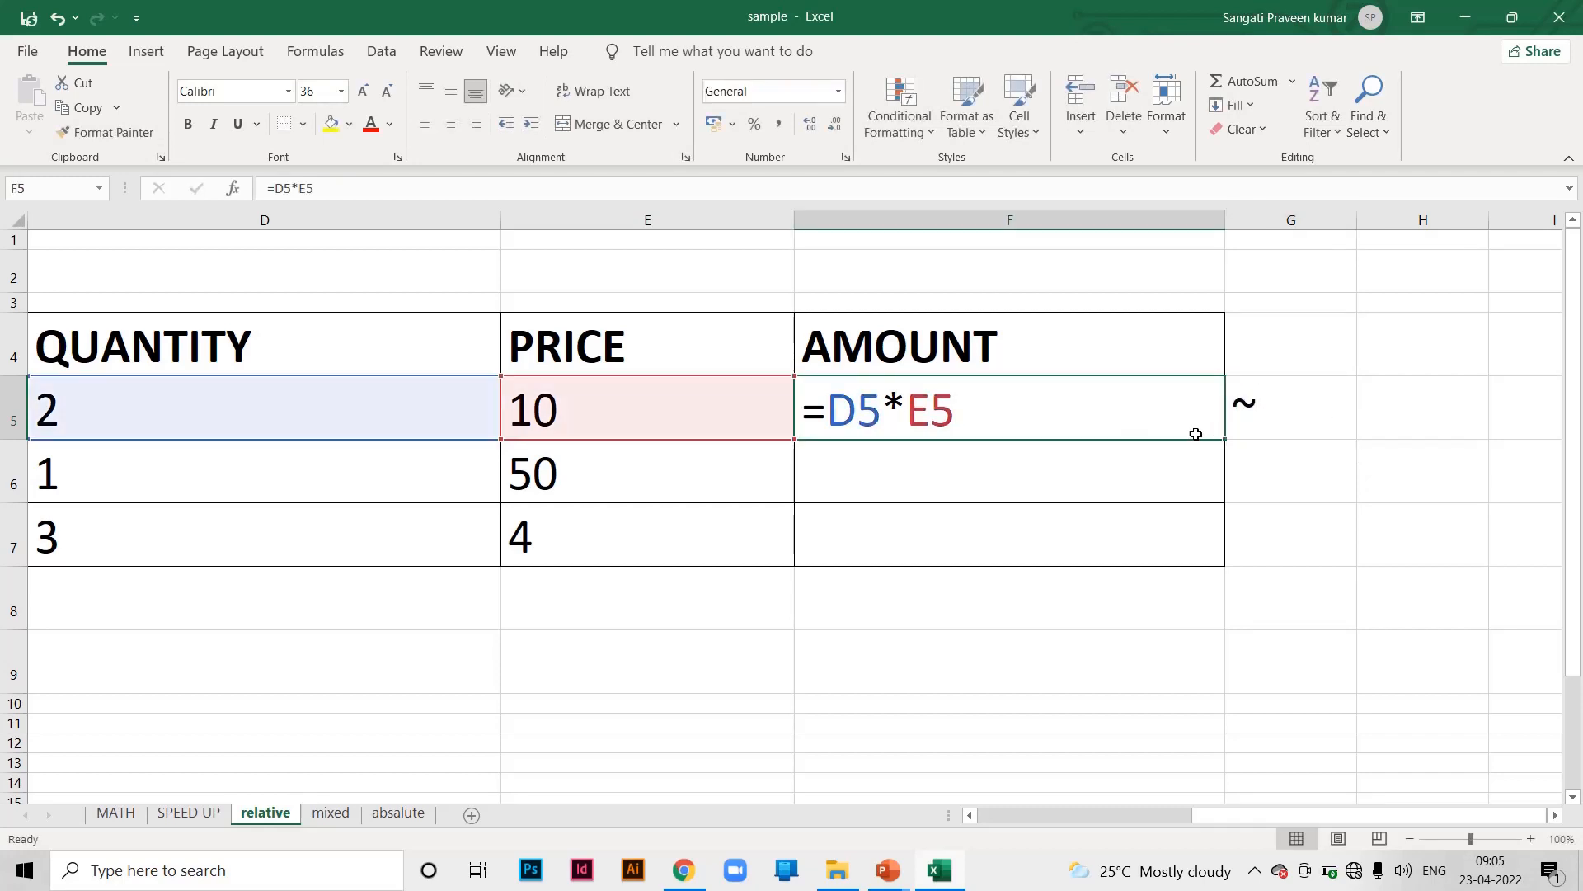
left_click_drag(1223, 438, 1218, 480)
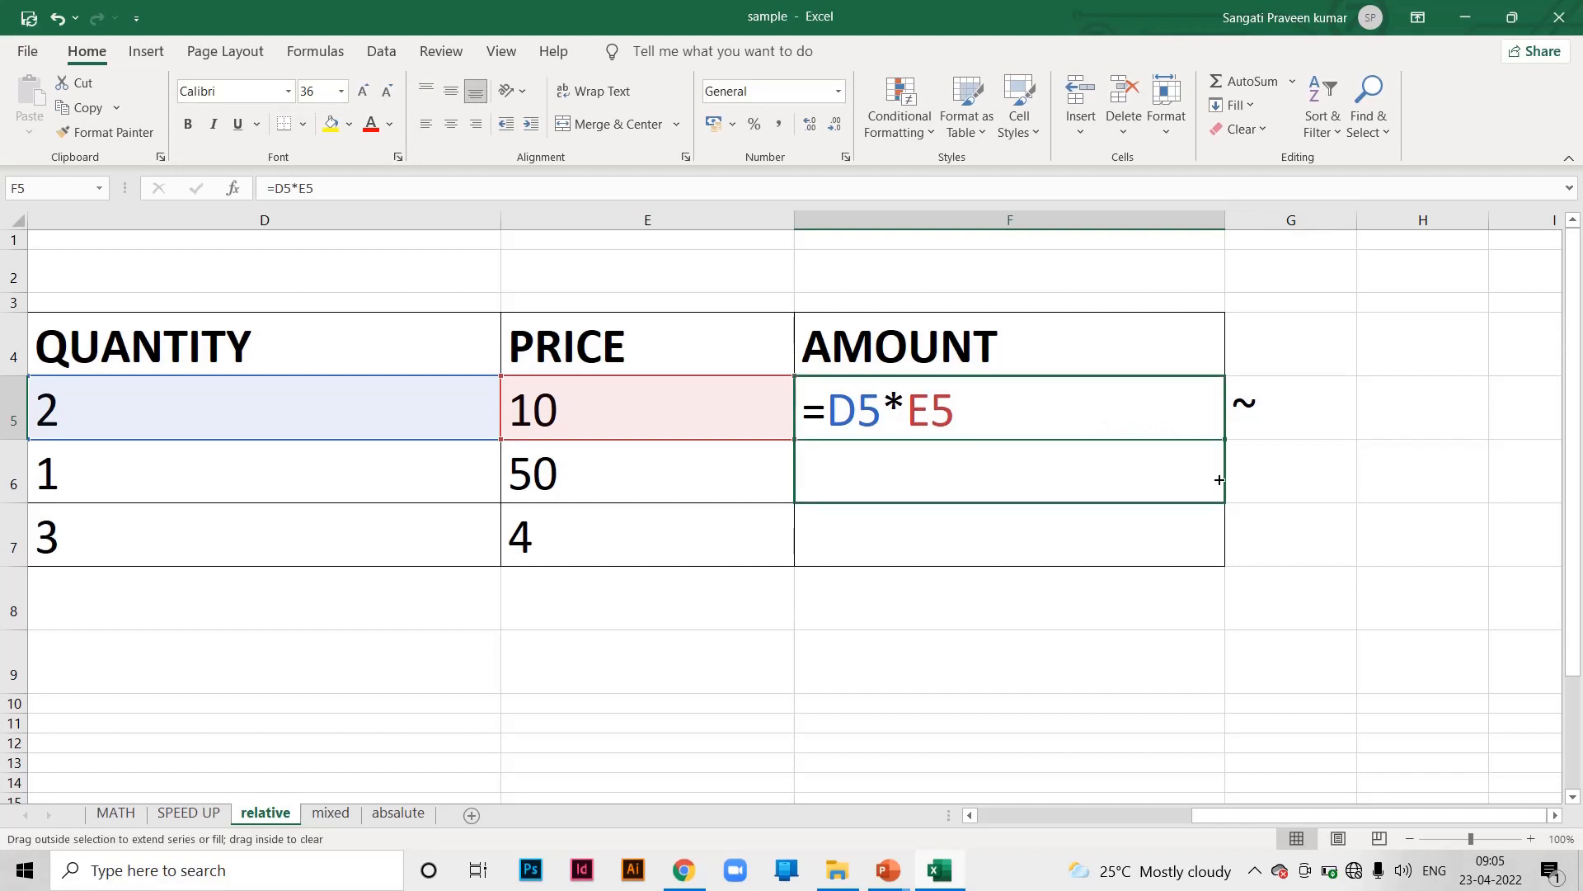
left_click_drag(1215, 534, 1215, 551)
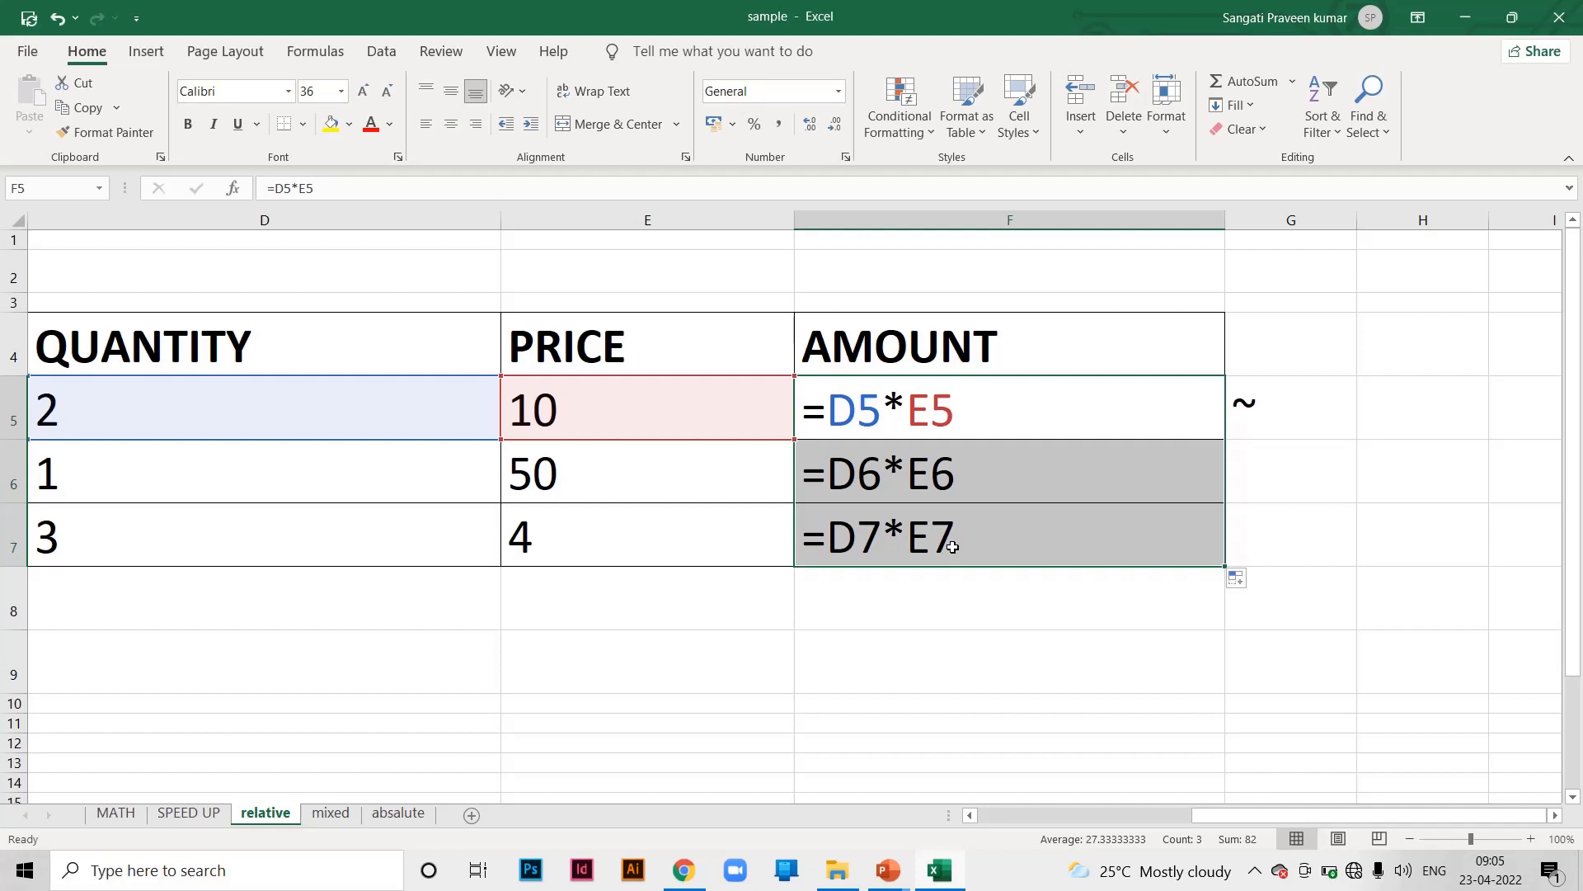
key("ctrl+grave")
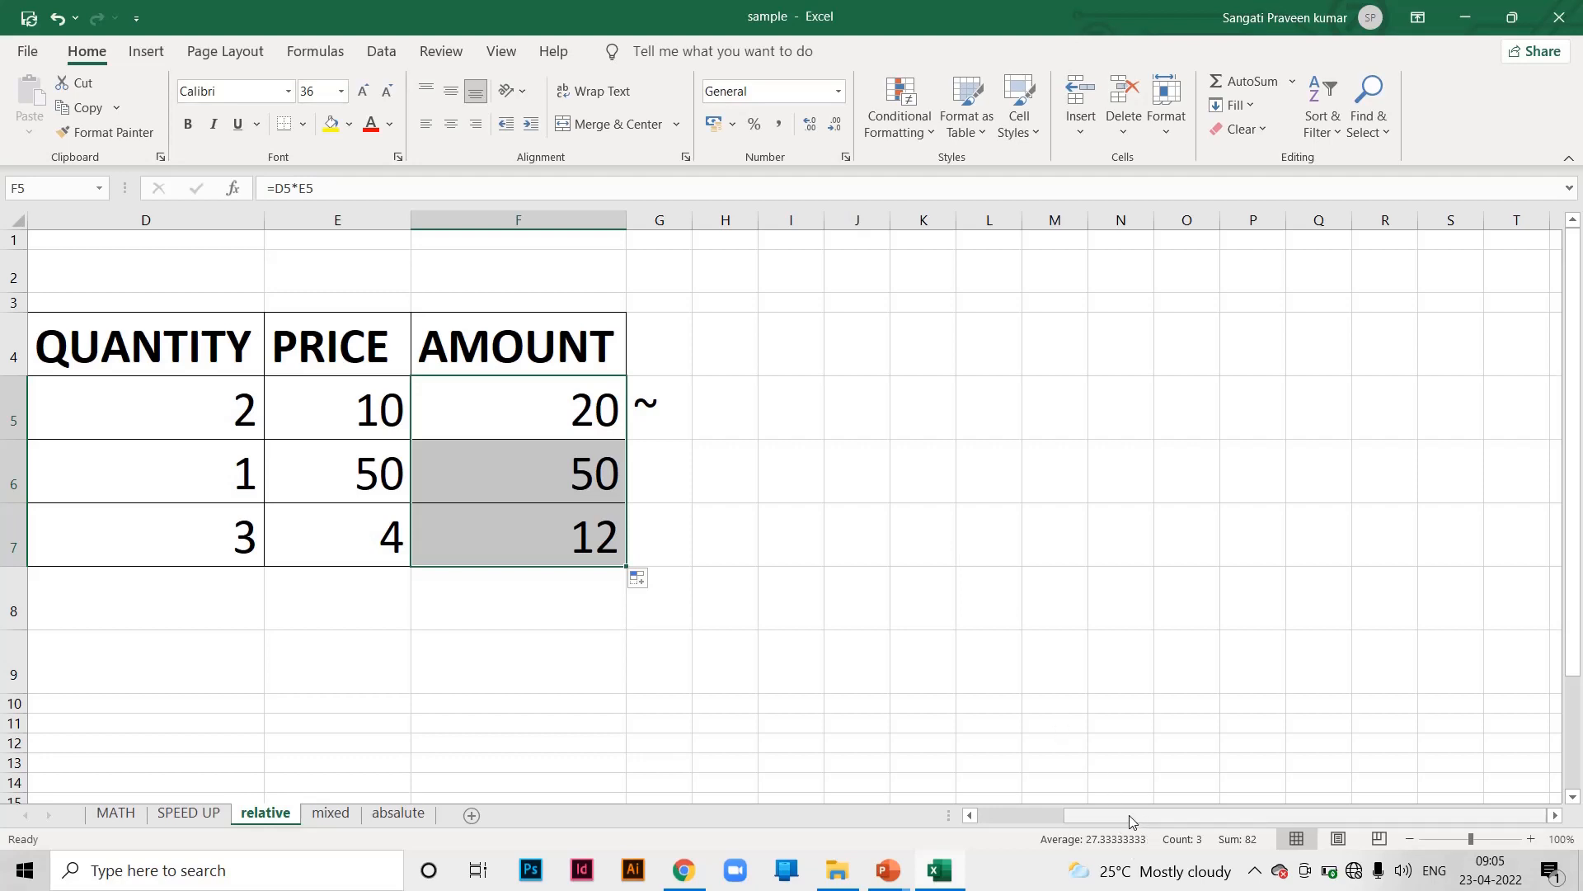
left_click_drag(1147, 814, 1086, 818)
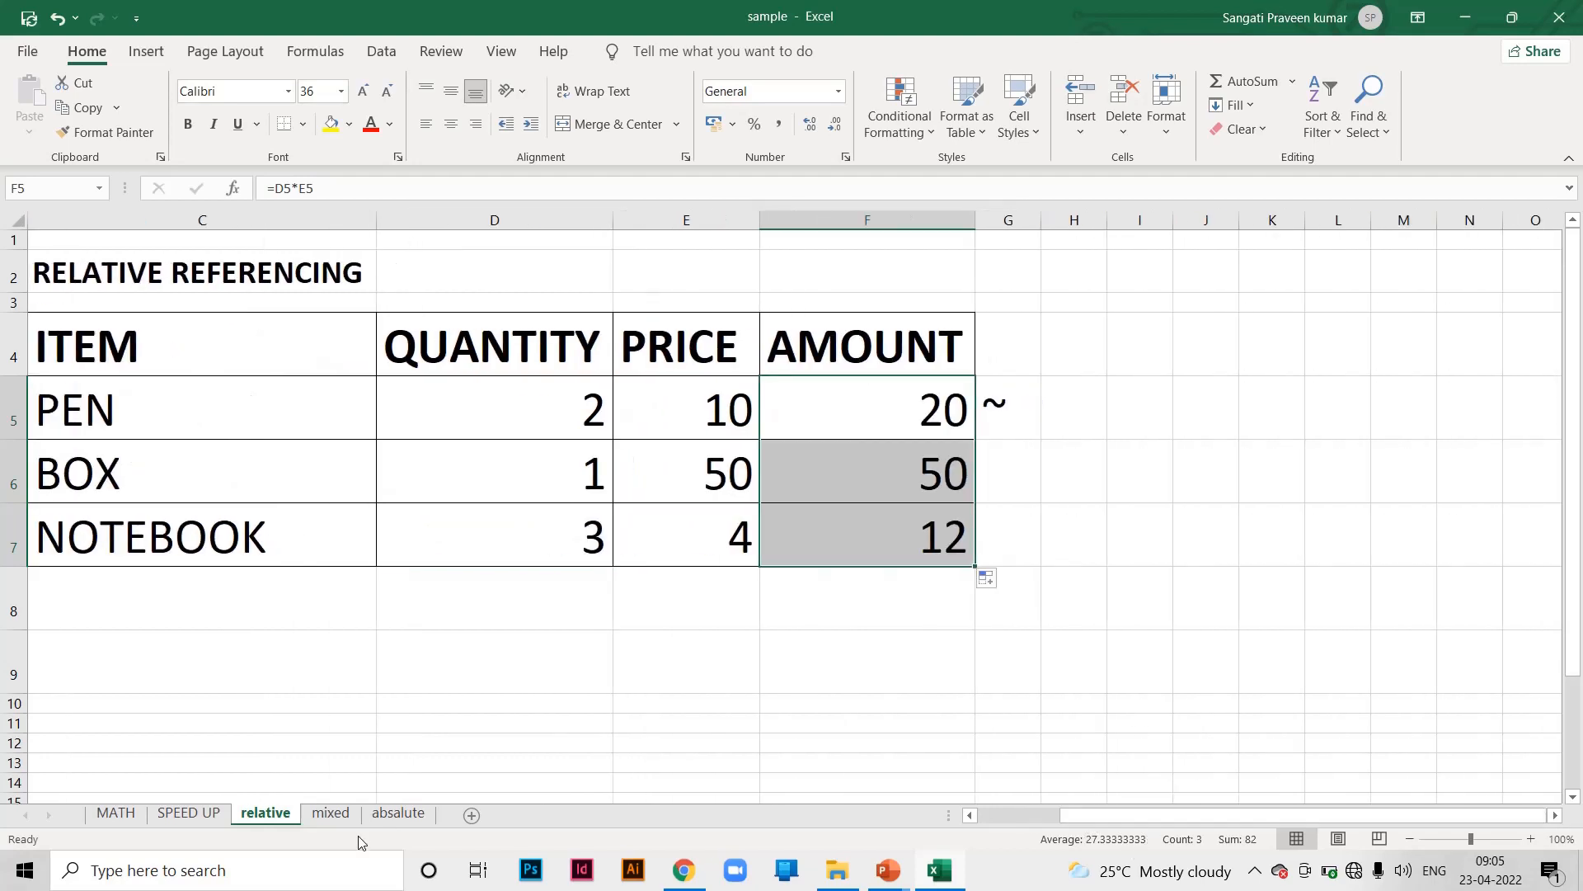
Open the mixed sheet and select the first student's TOTAL cell, K5
left_click(334, 814)
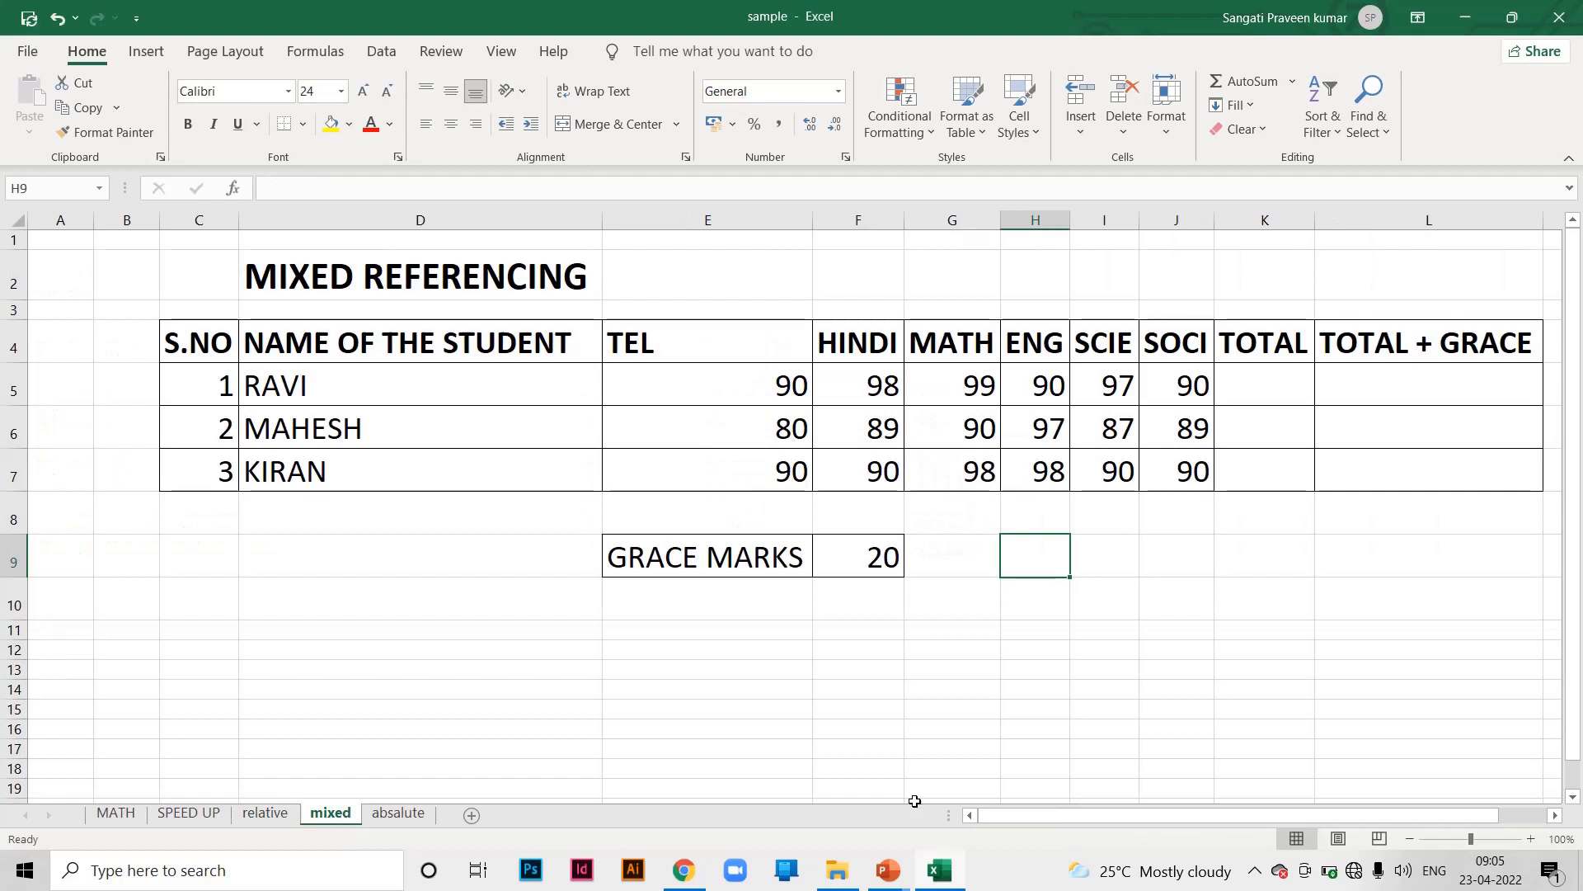
left_click_drag(1083, 814, 1136, 810)
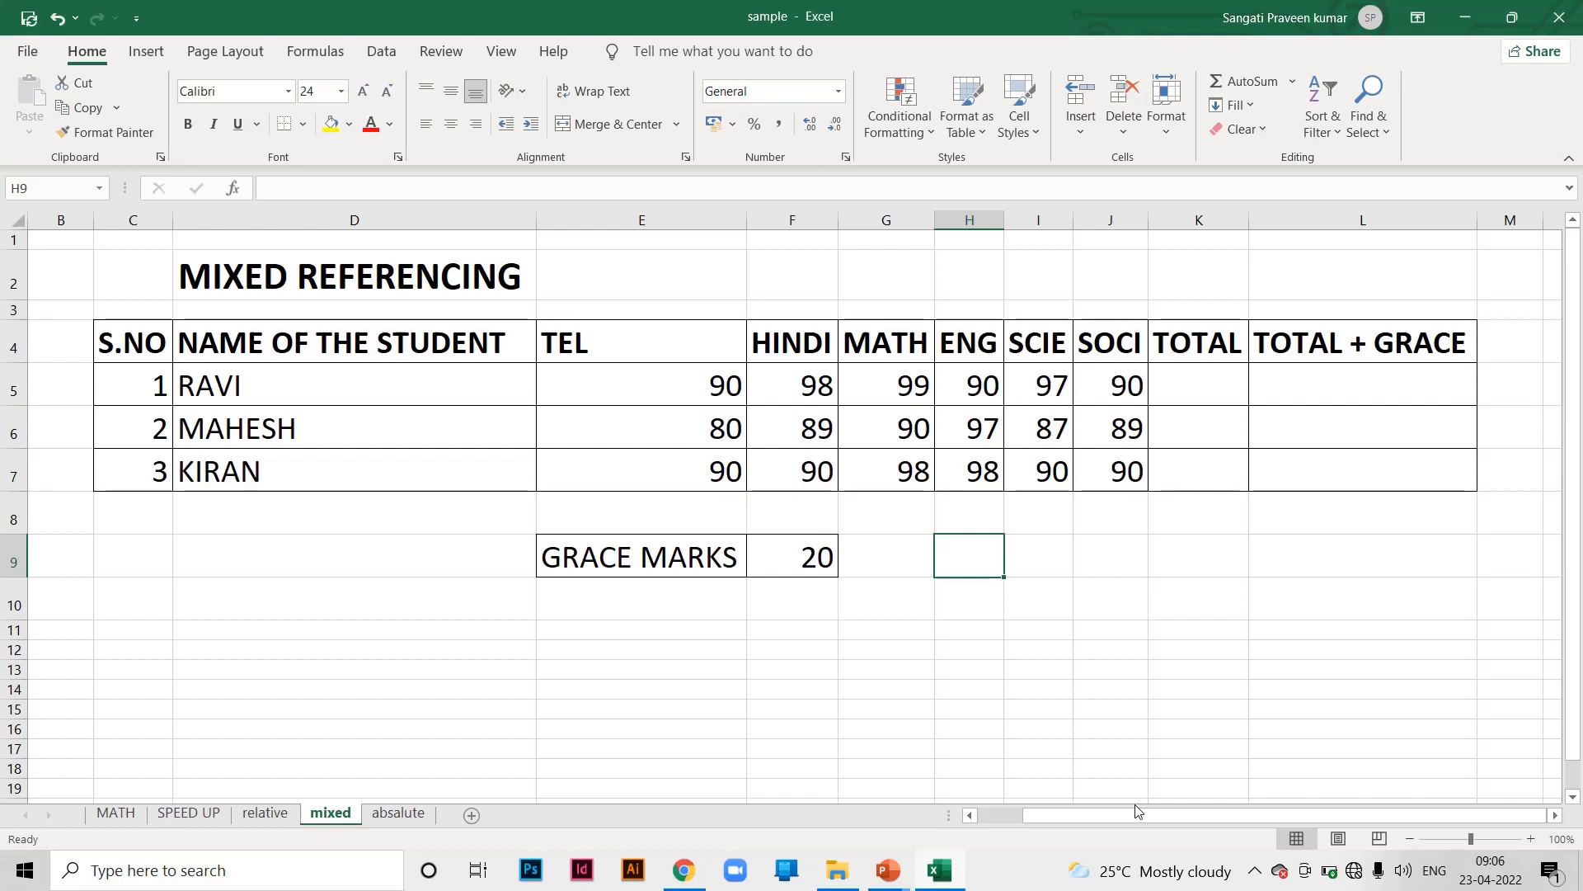
left_click(1211, 387)
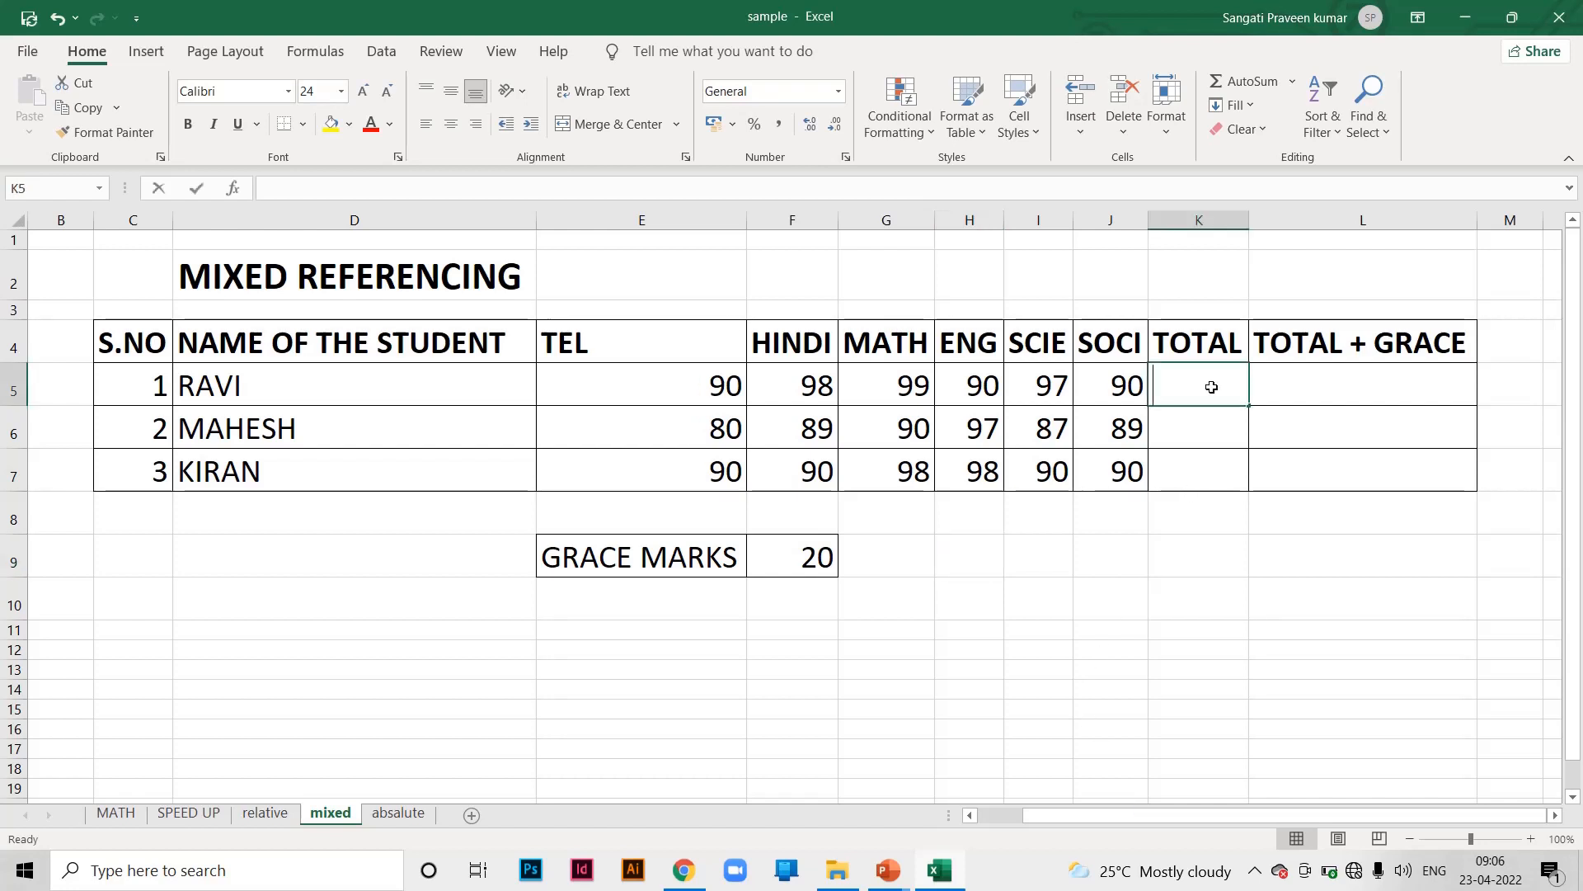
type("=")
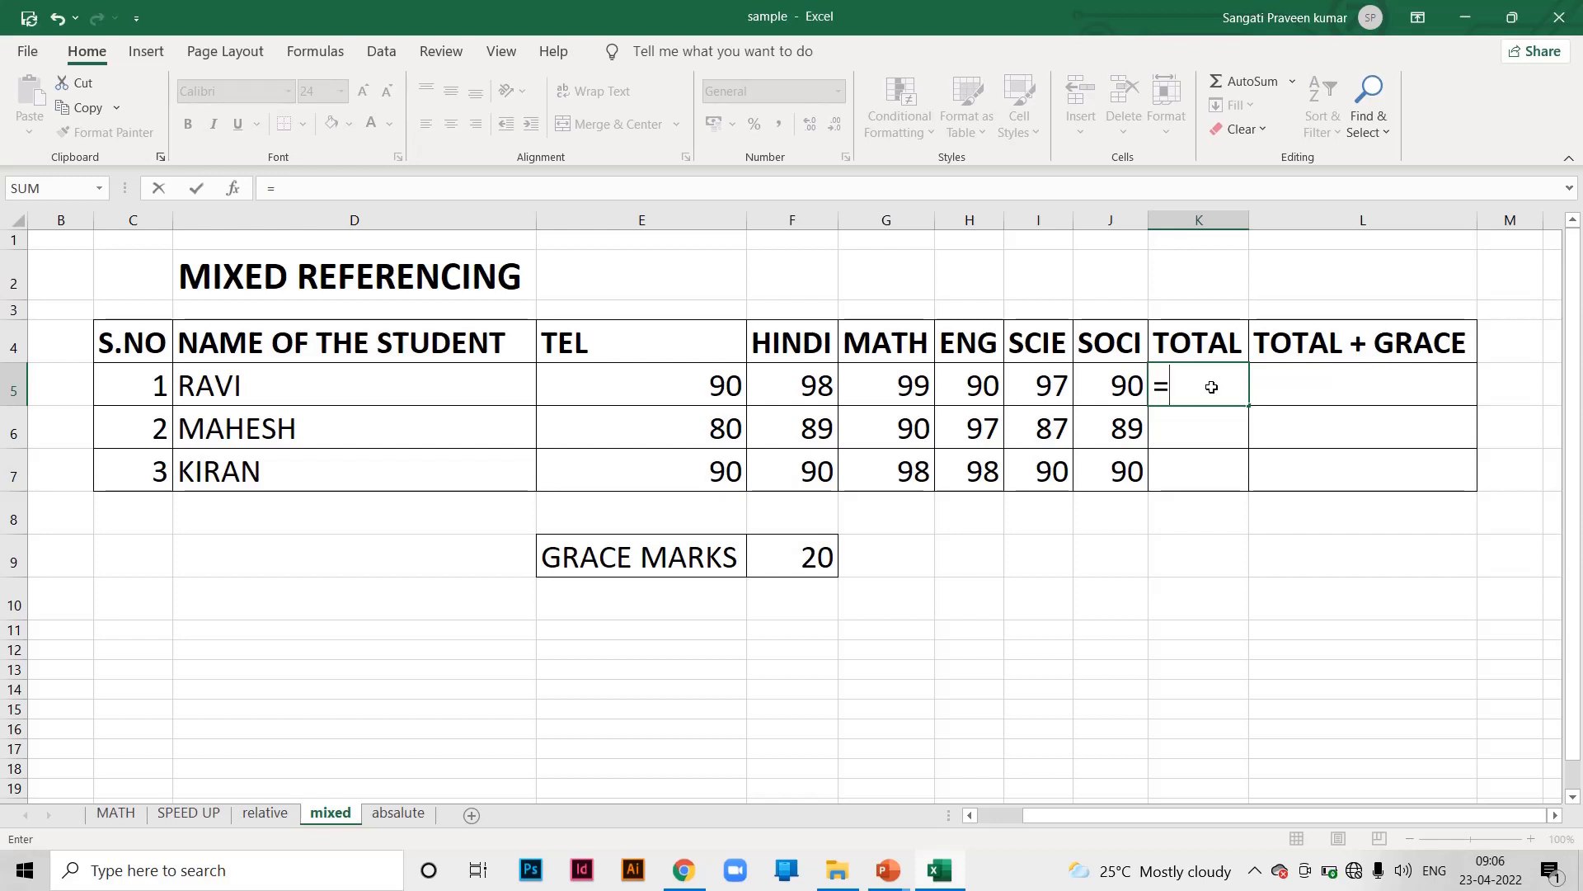
left_click(1251, 224)
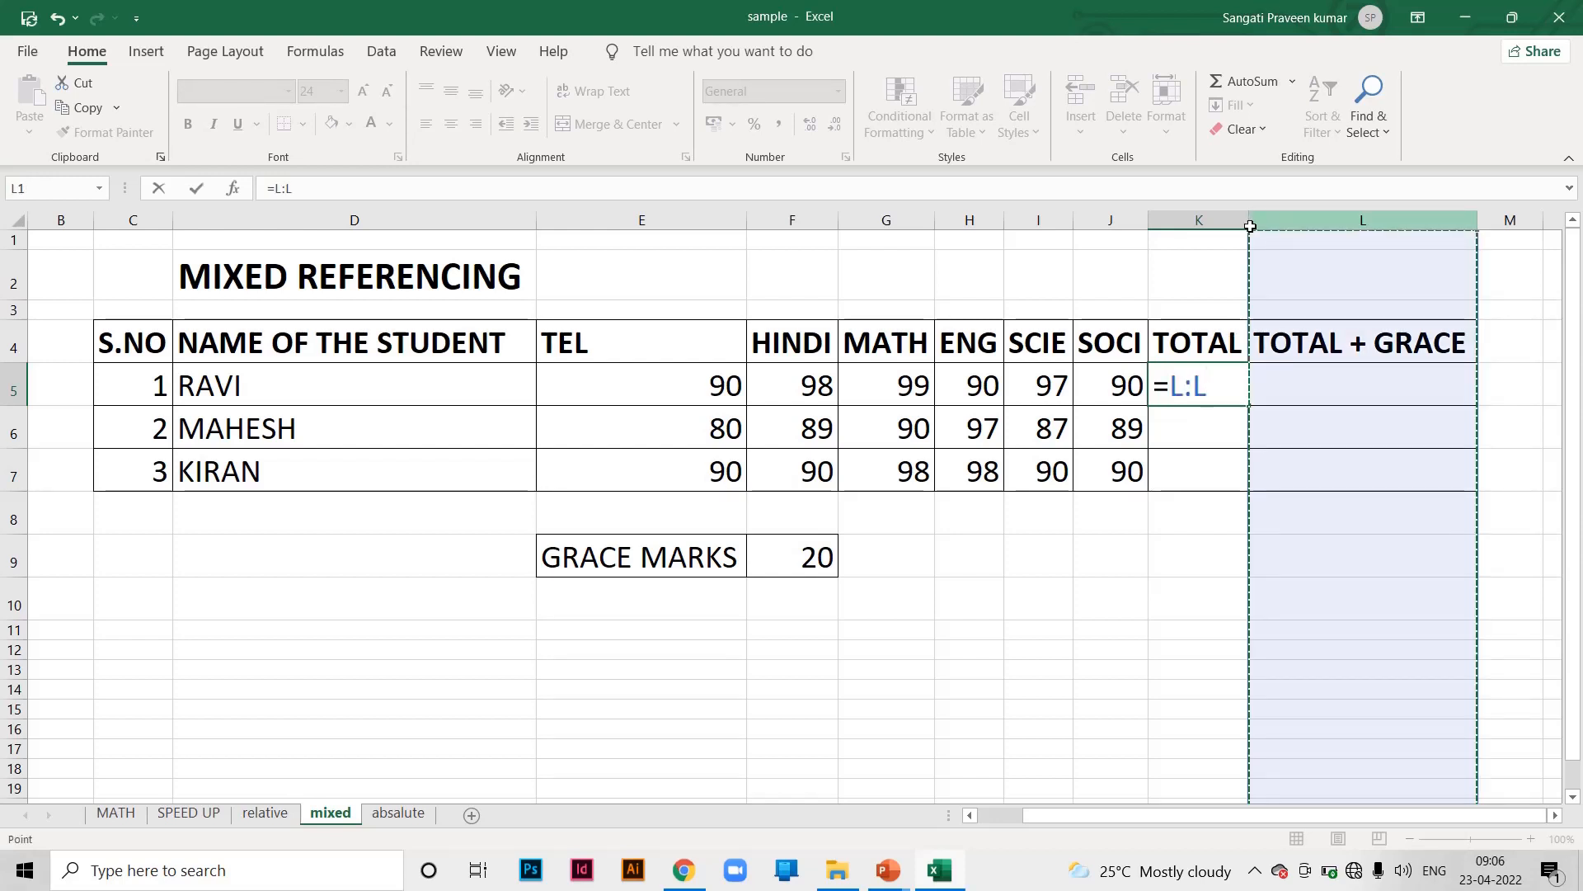
key("Escape")
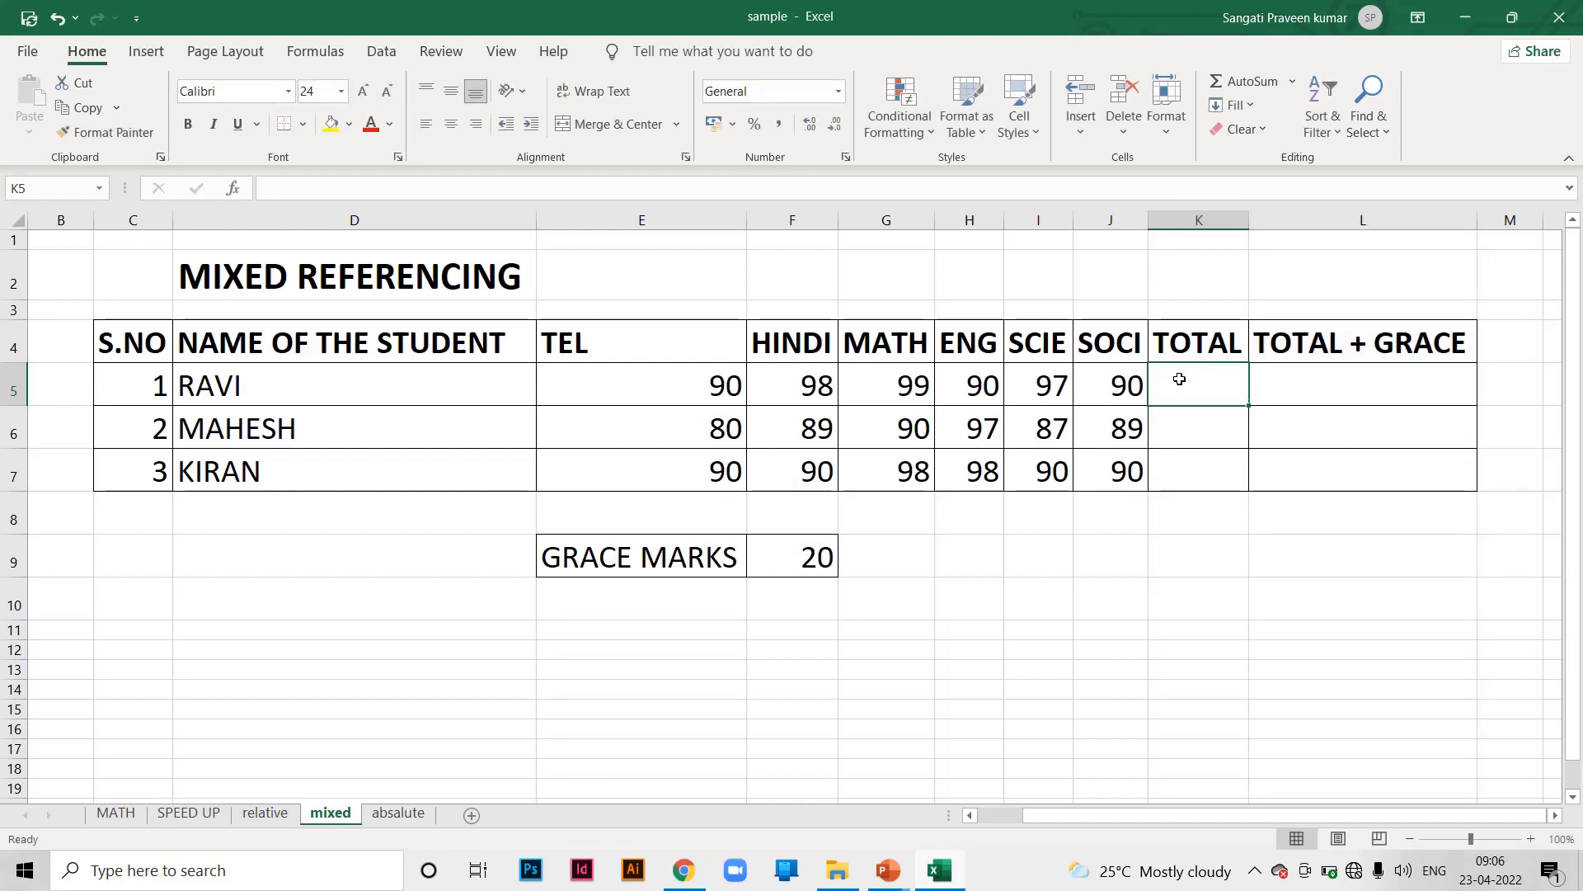
Total the first student's marks in K5 with =SUM(E5:J5), and fill the formula down through K7
type("=")
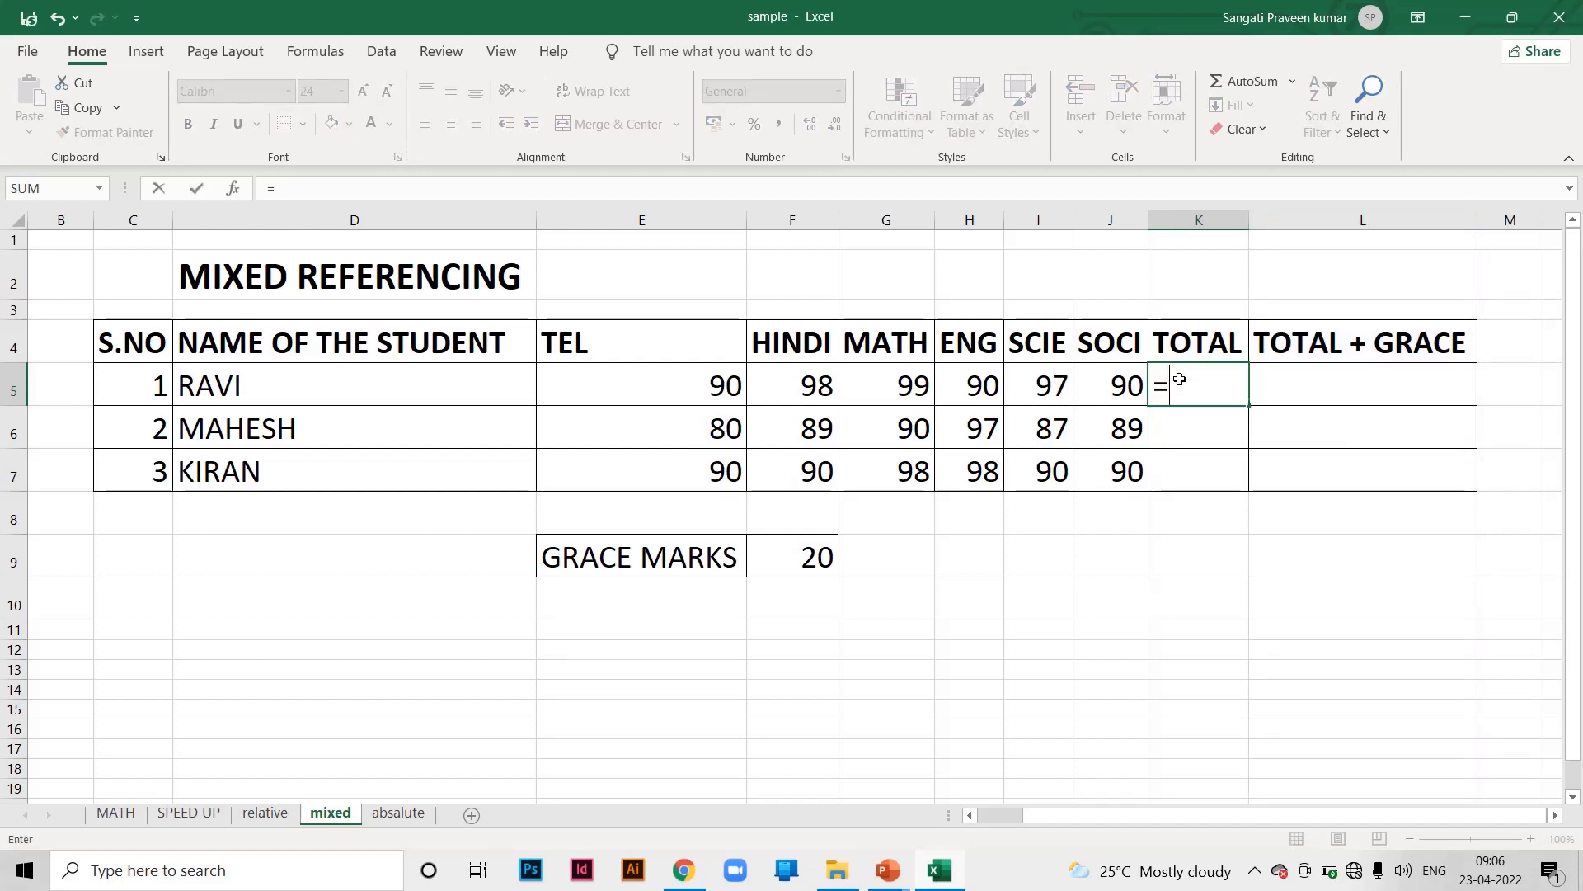
type("SUM")
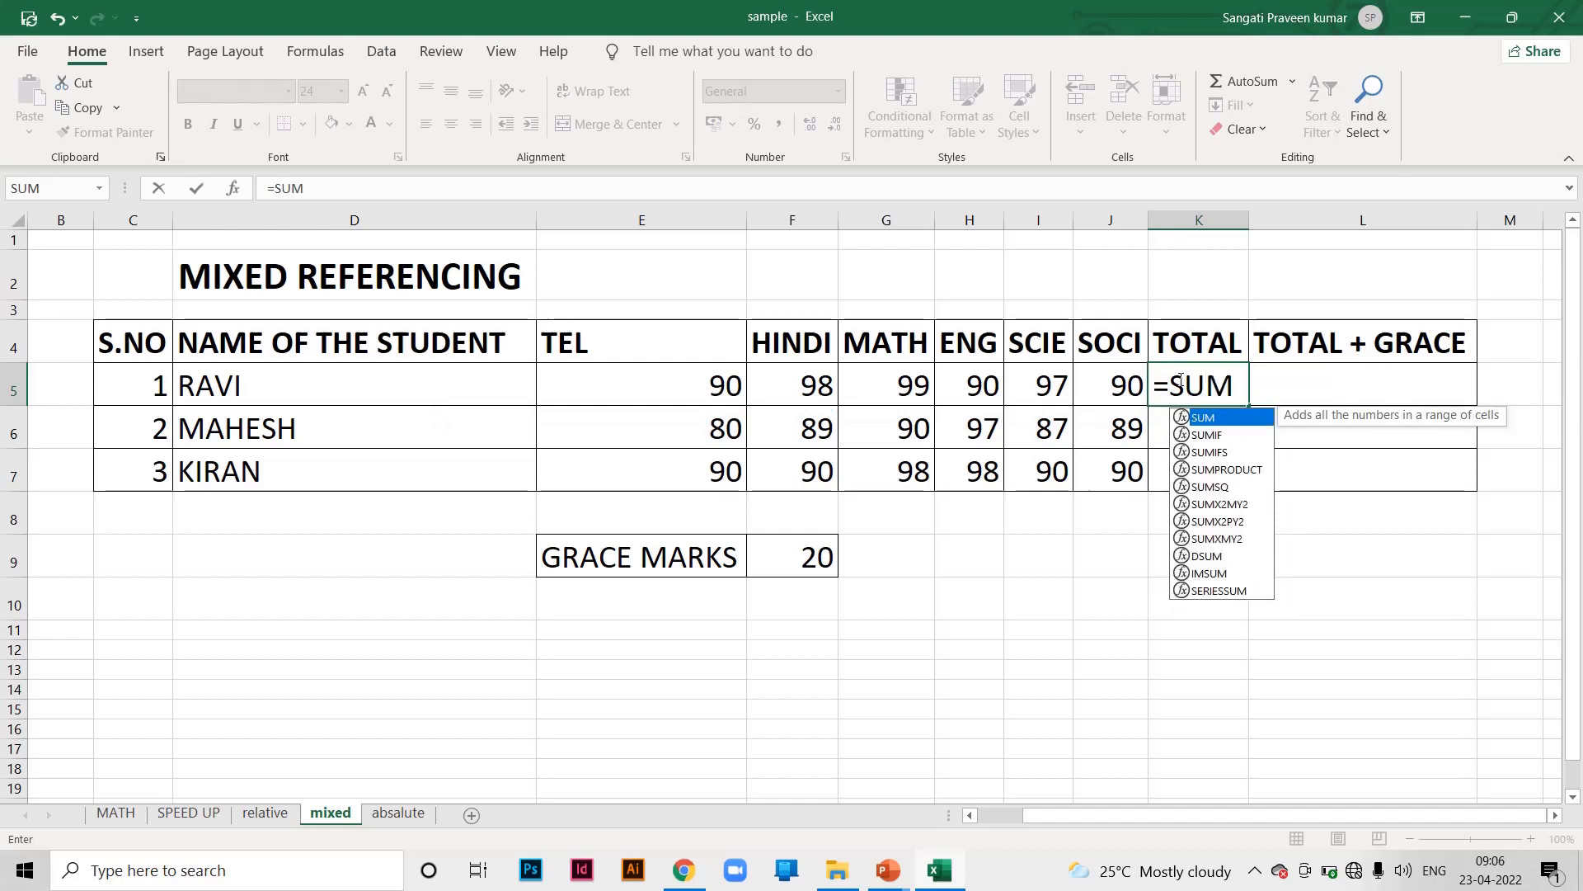
type("(")
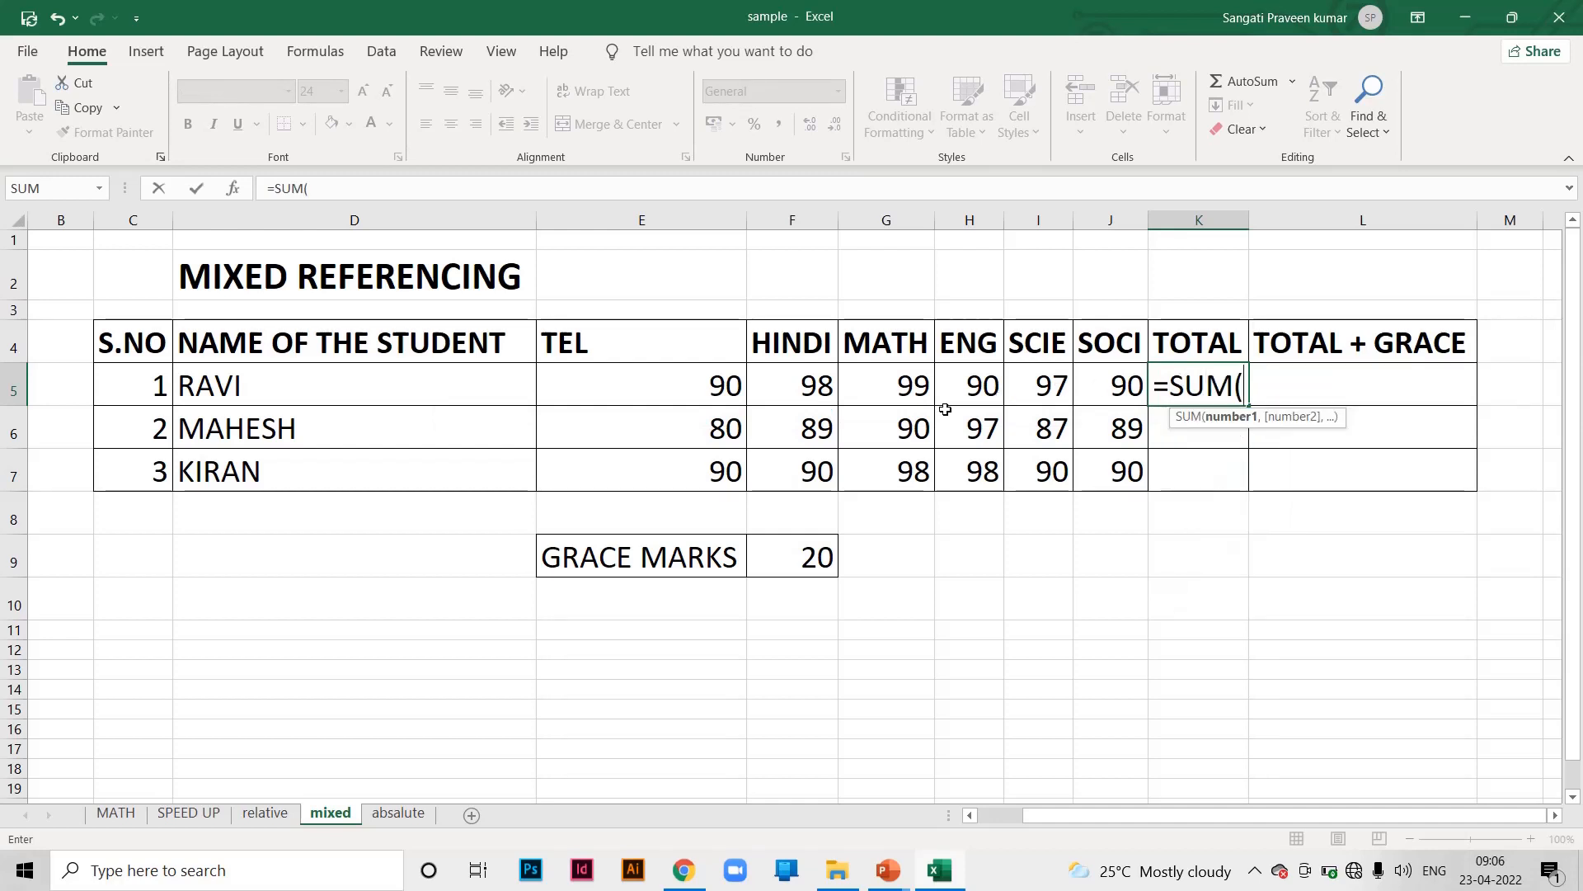
left_click_drag(708, 396, 1127, 379)
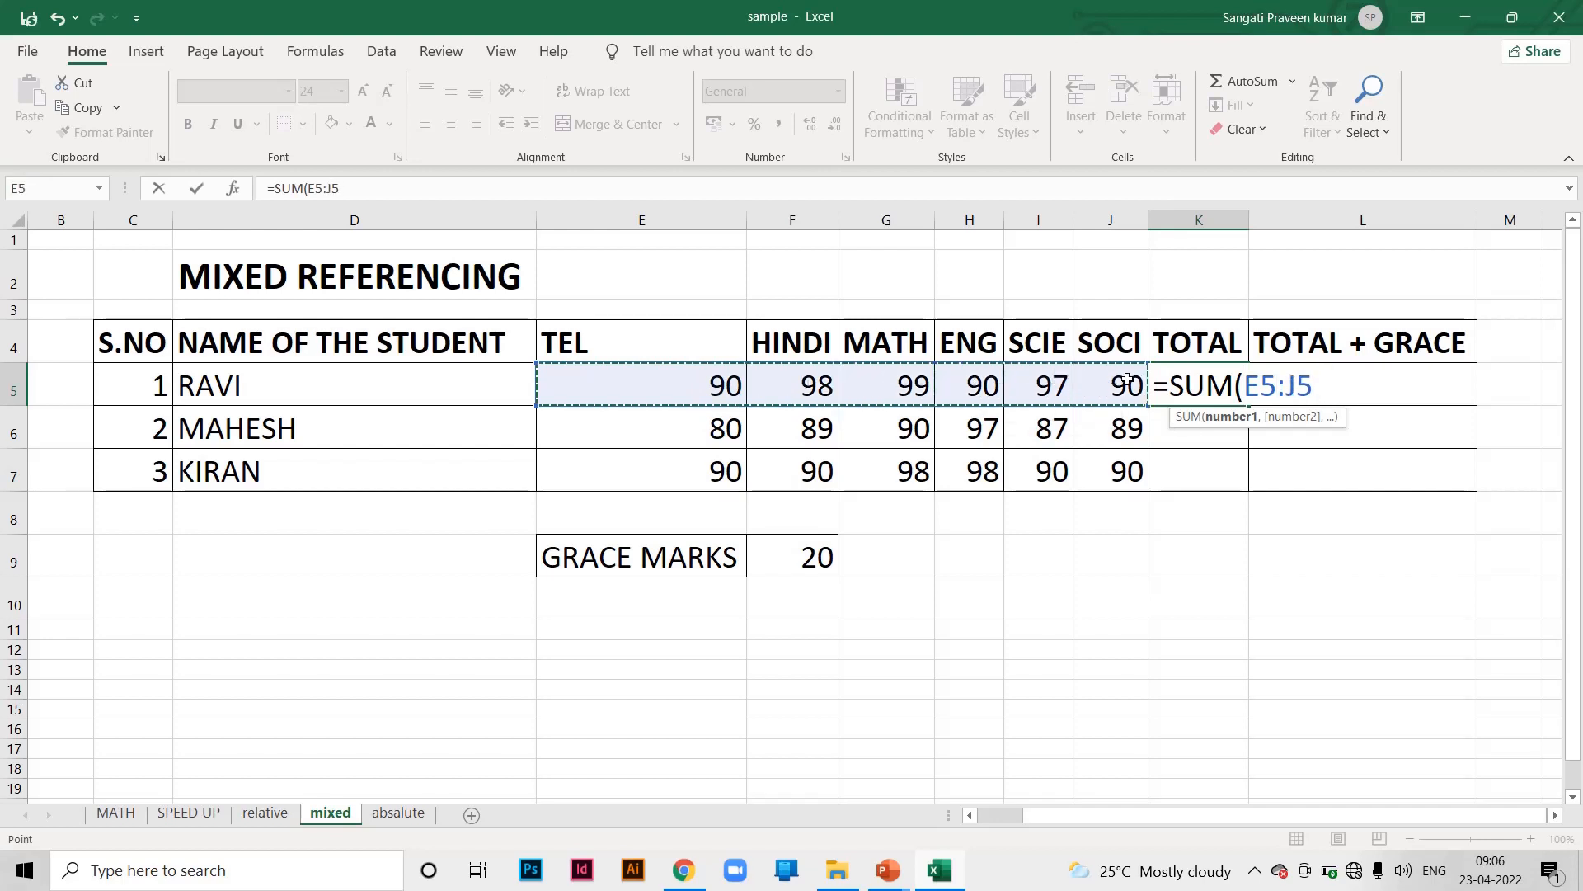
type(")")
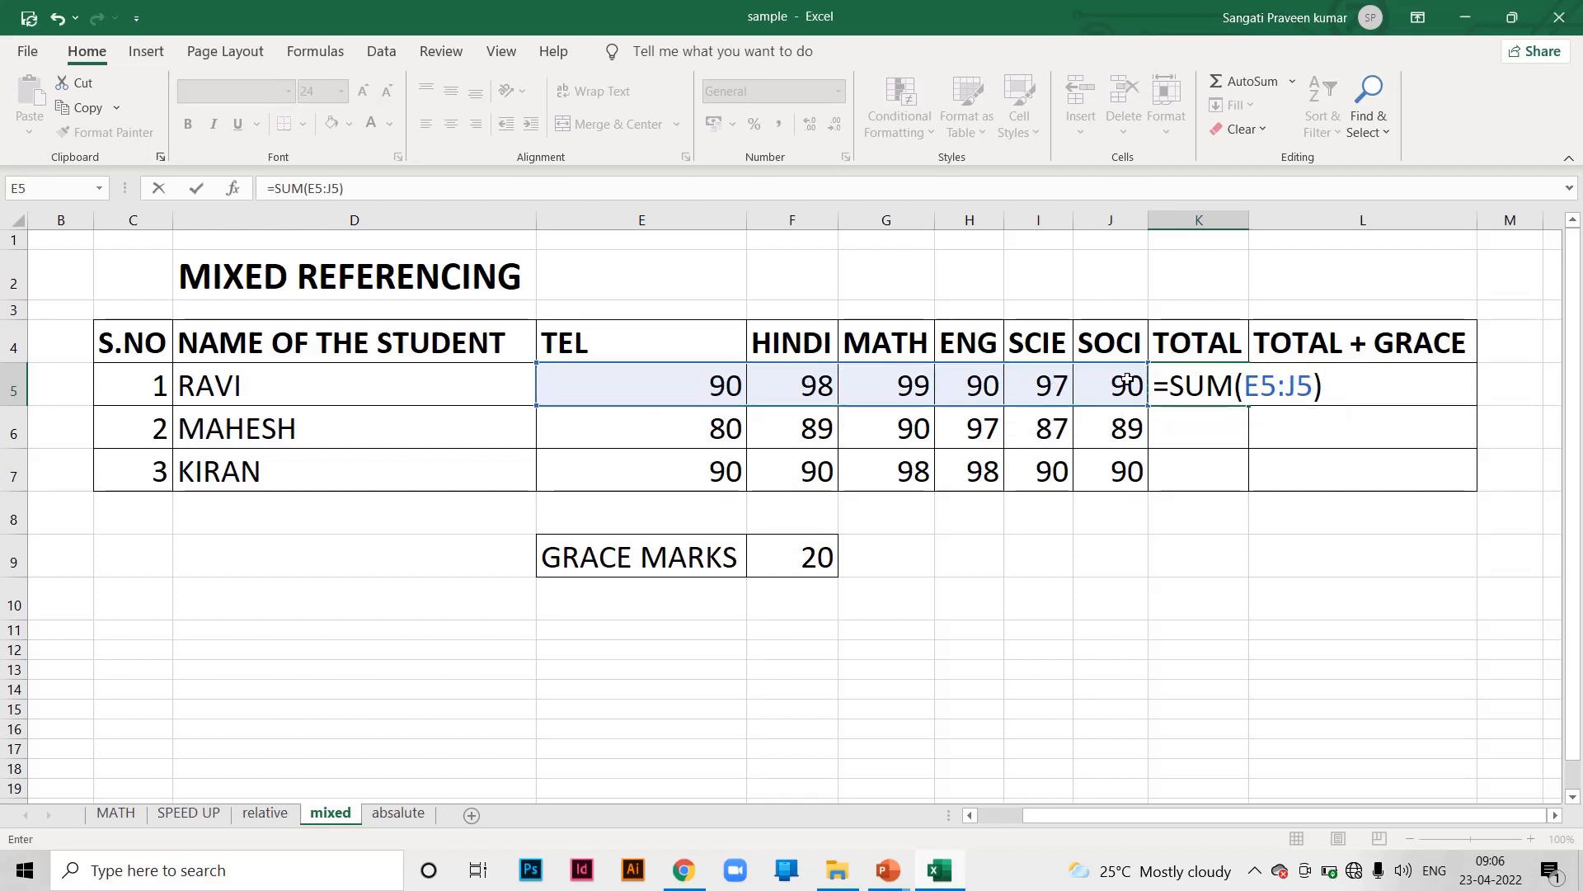
key("Return")
left_click(1188, 381)
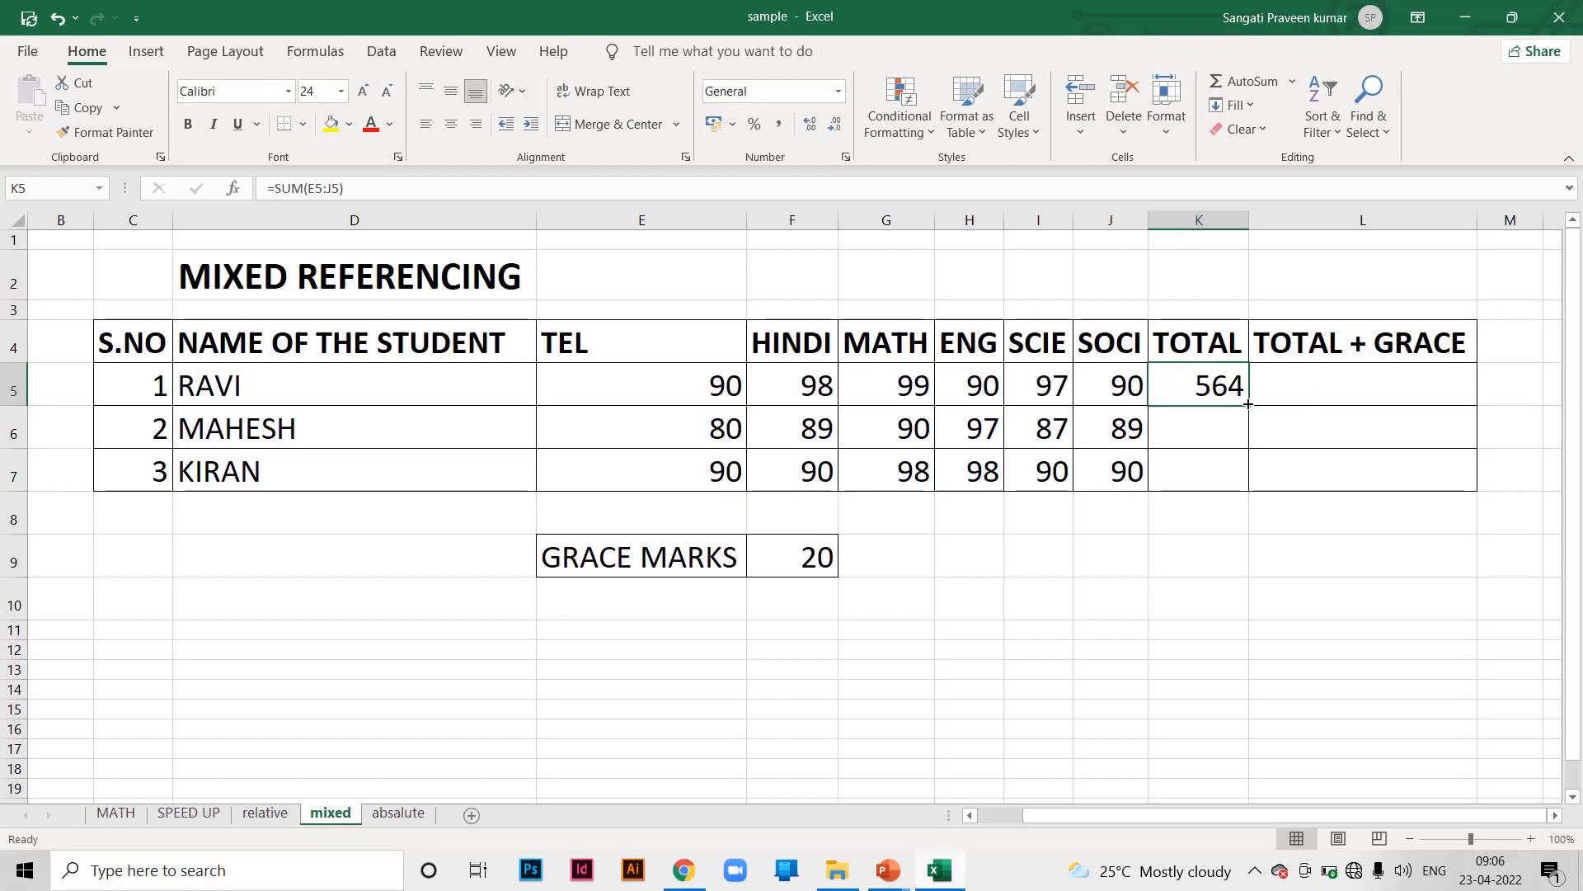
left_click_drag(1248, 404, 1247, 481)
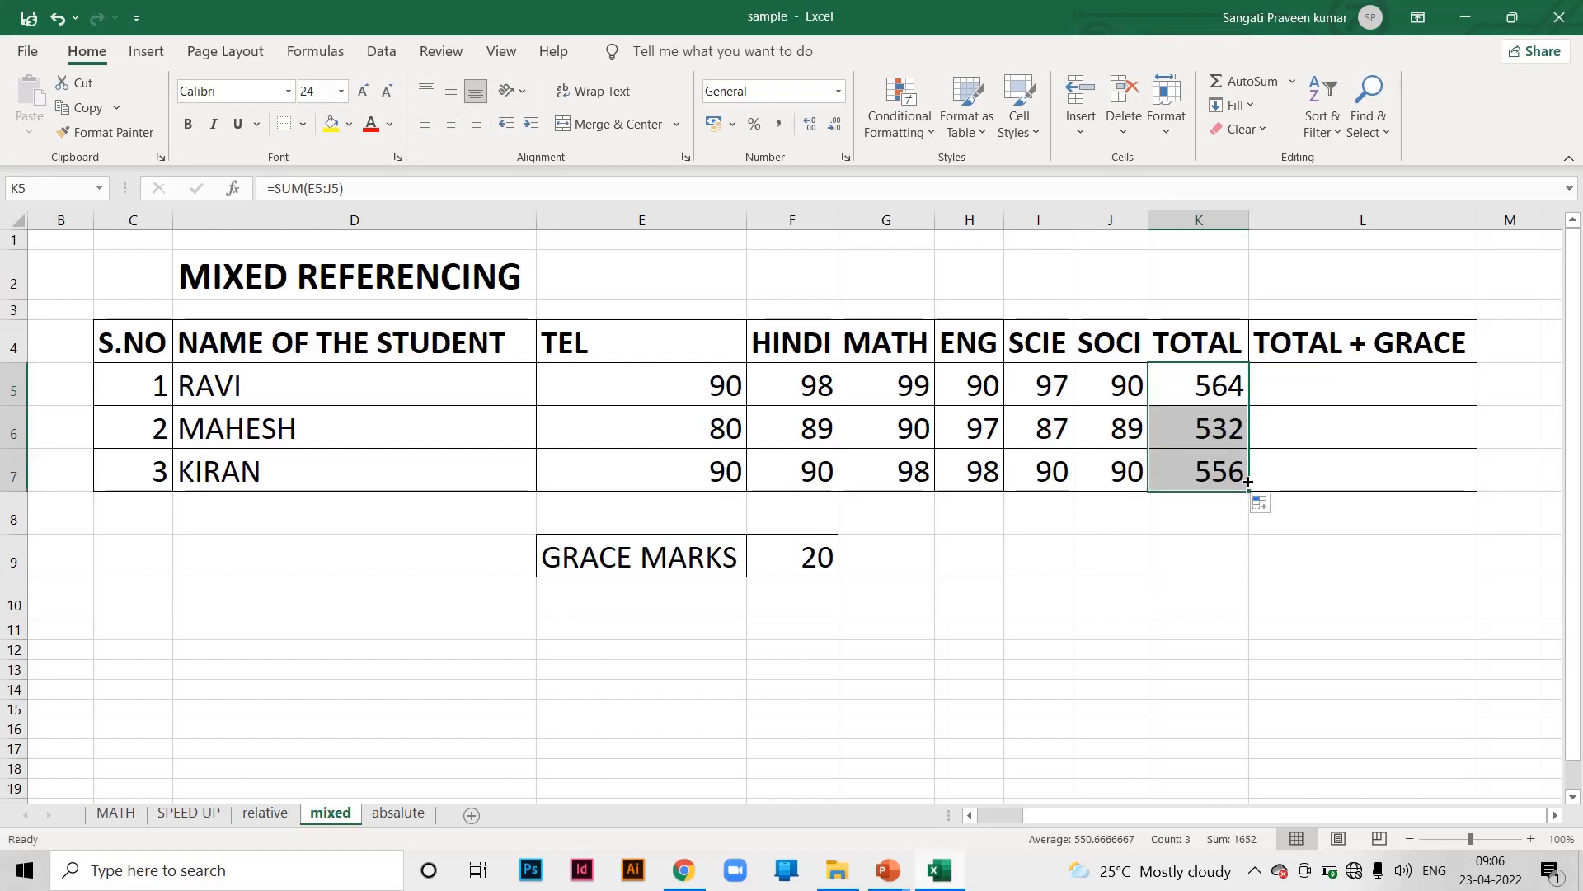
Add the grace marks to the first student's total in L5 with the formula =K5+F9
left_click(1356, 365)
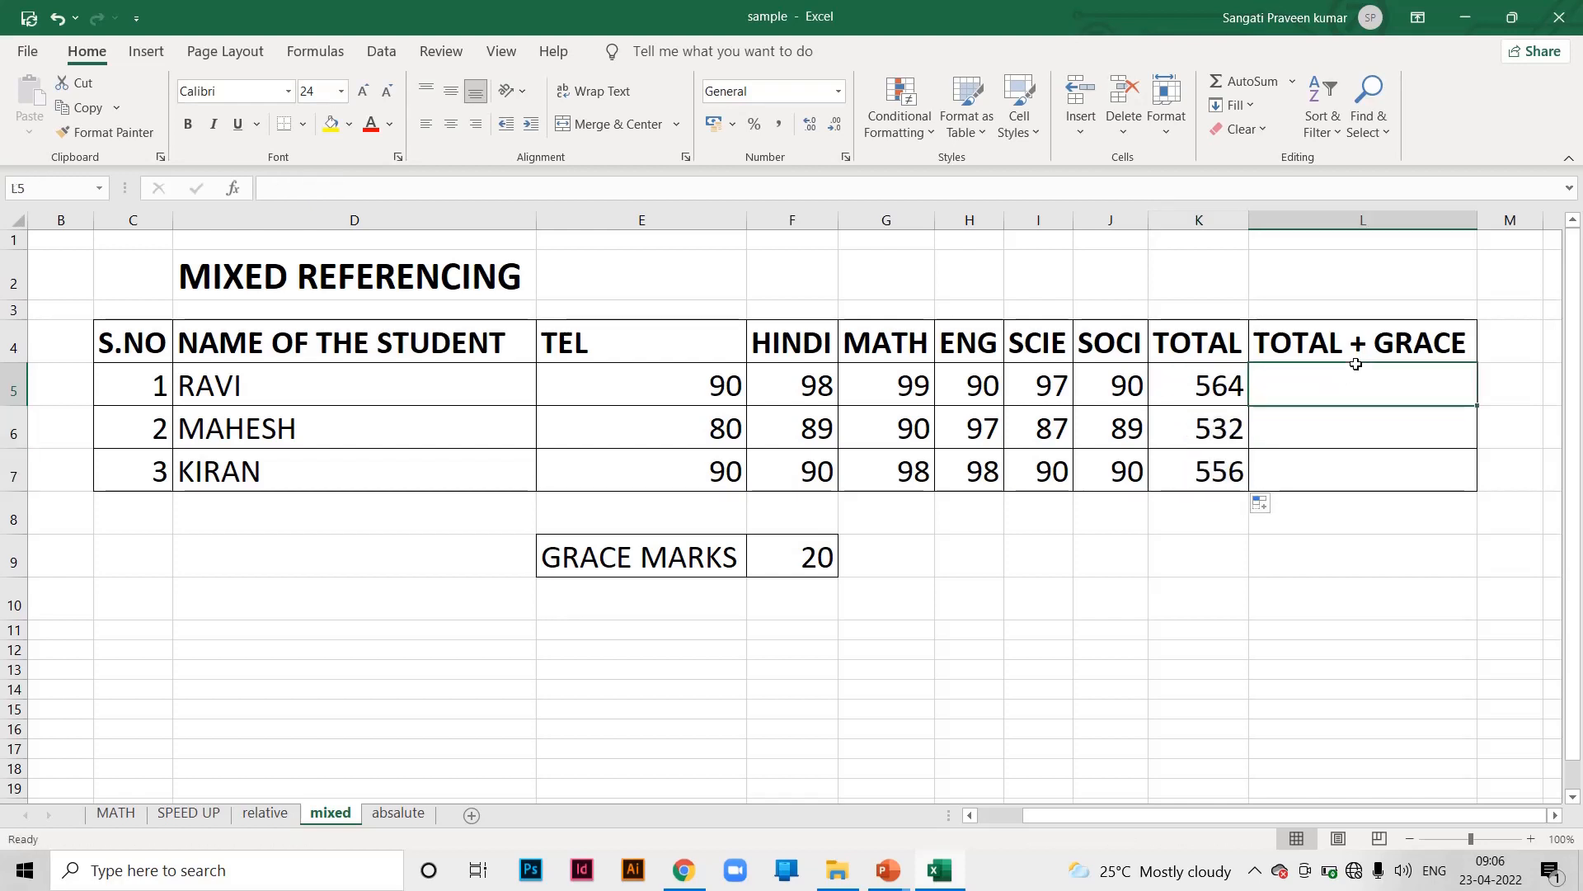
type("=")
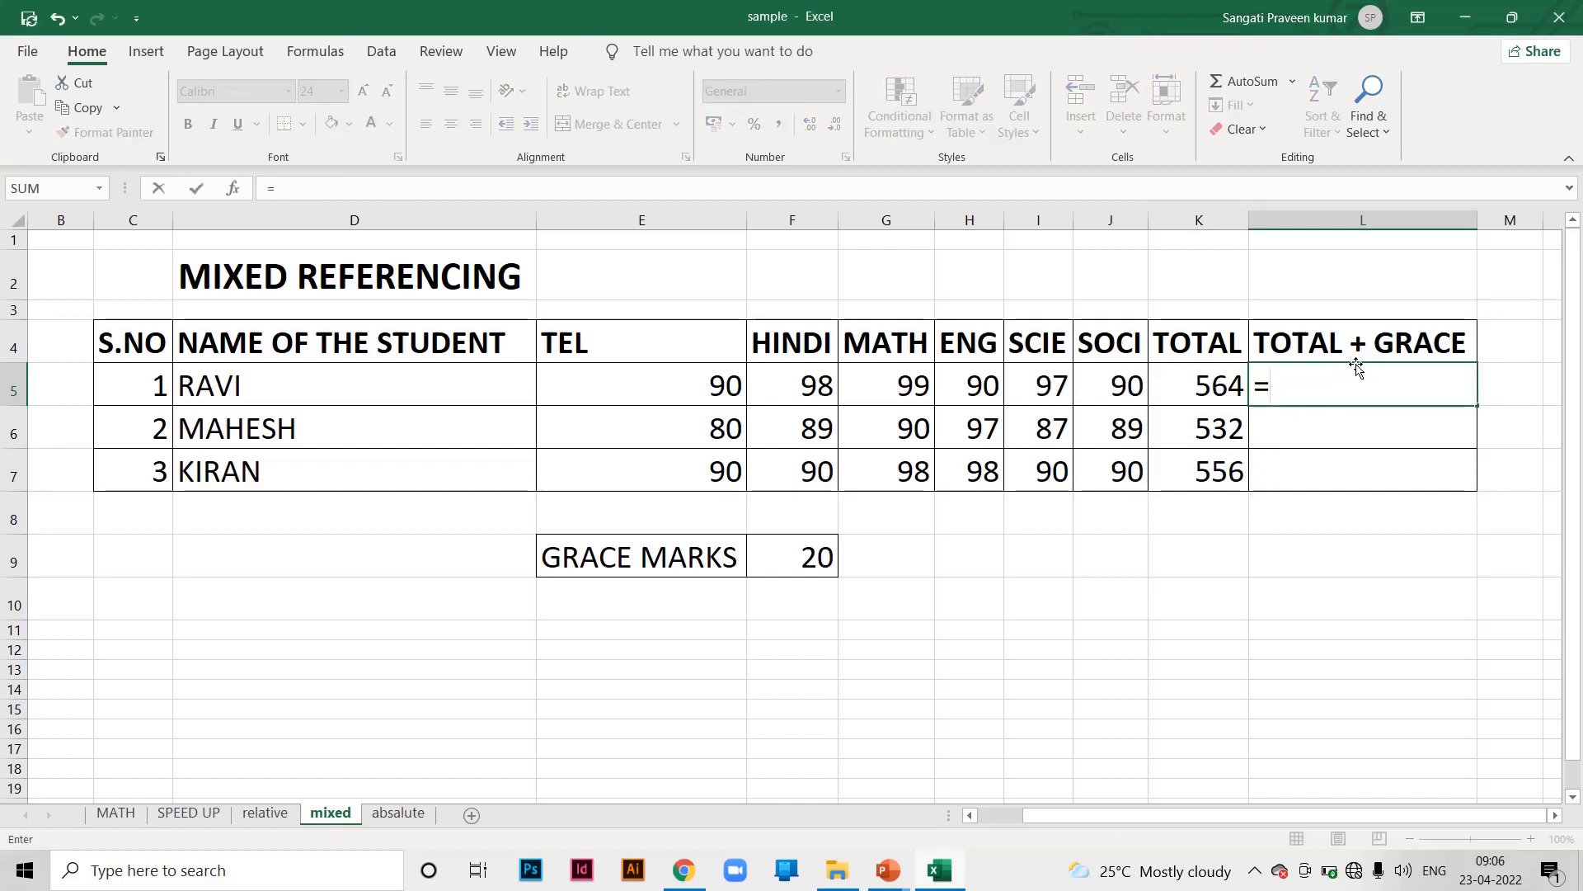
left_click(1206, 386)
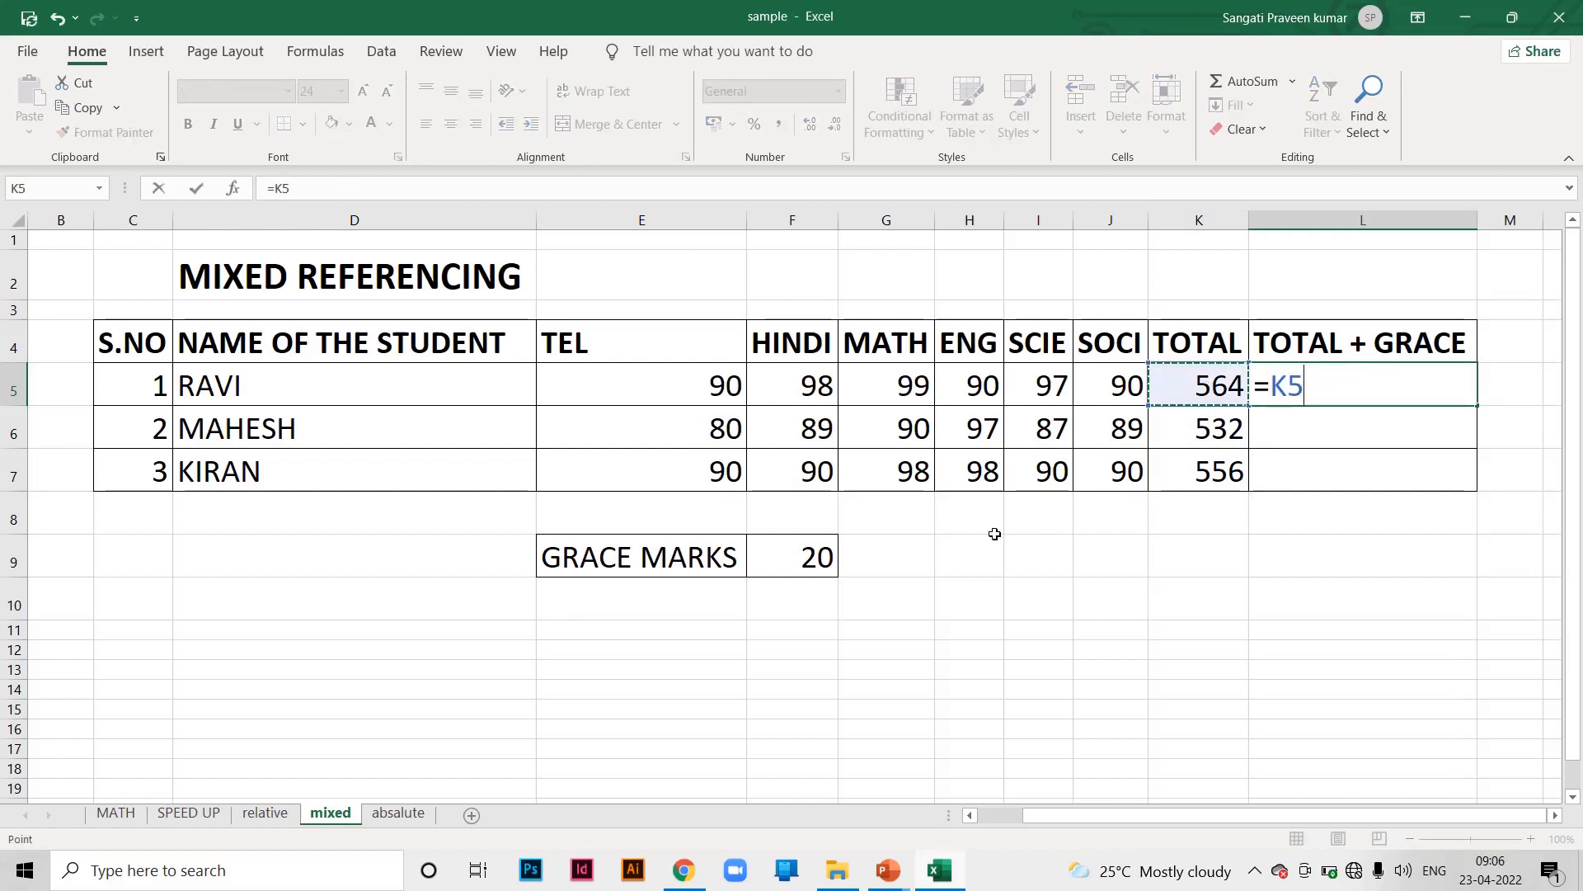
type("+")
left_click(816, 558)
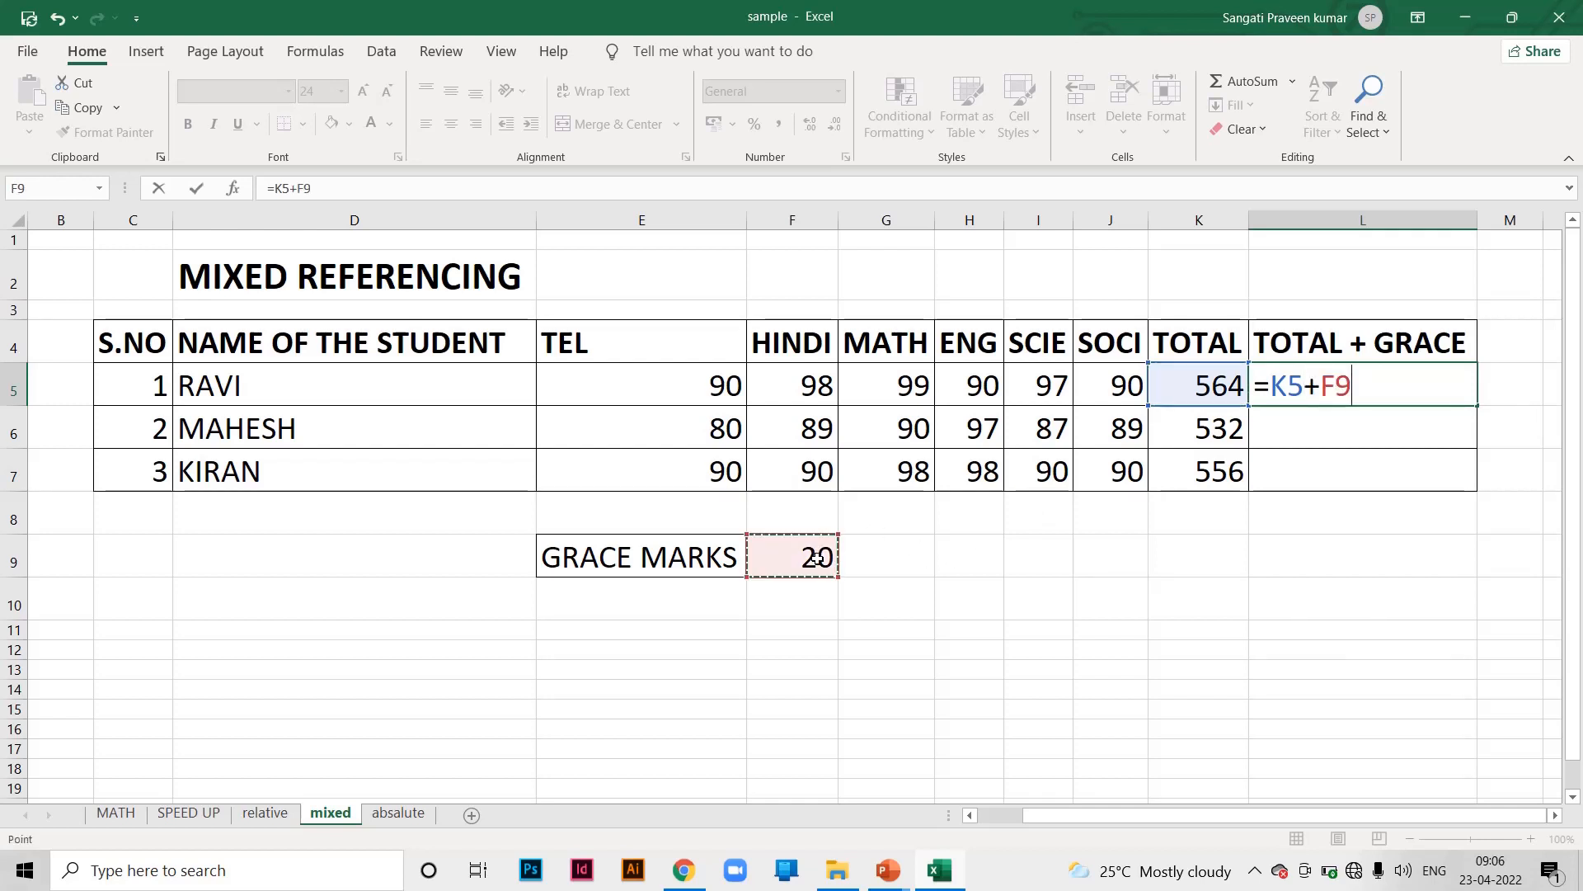
key("Return")
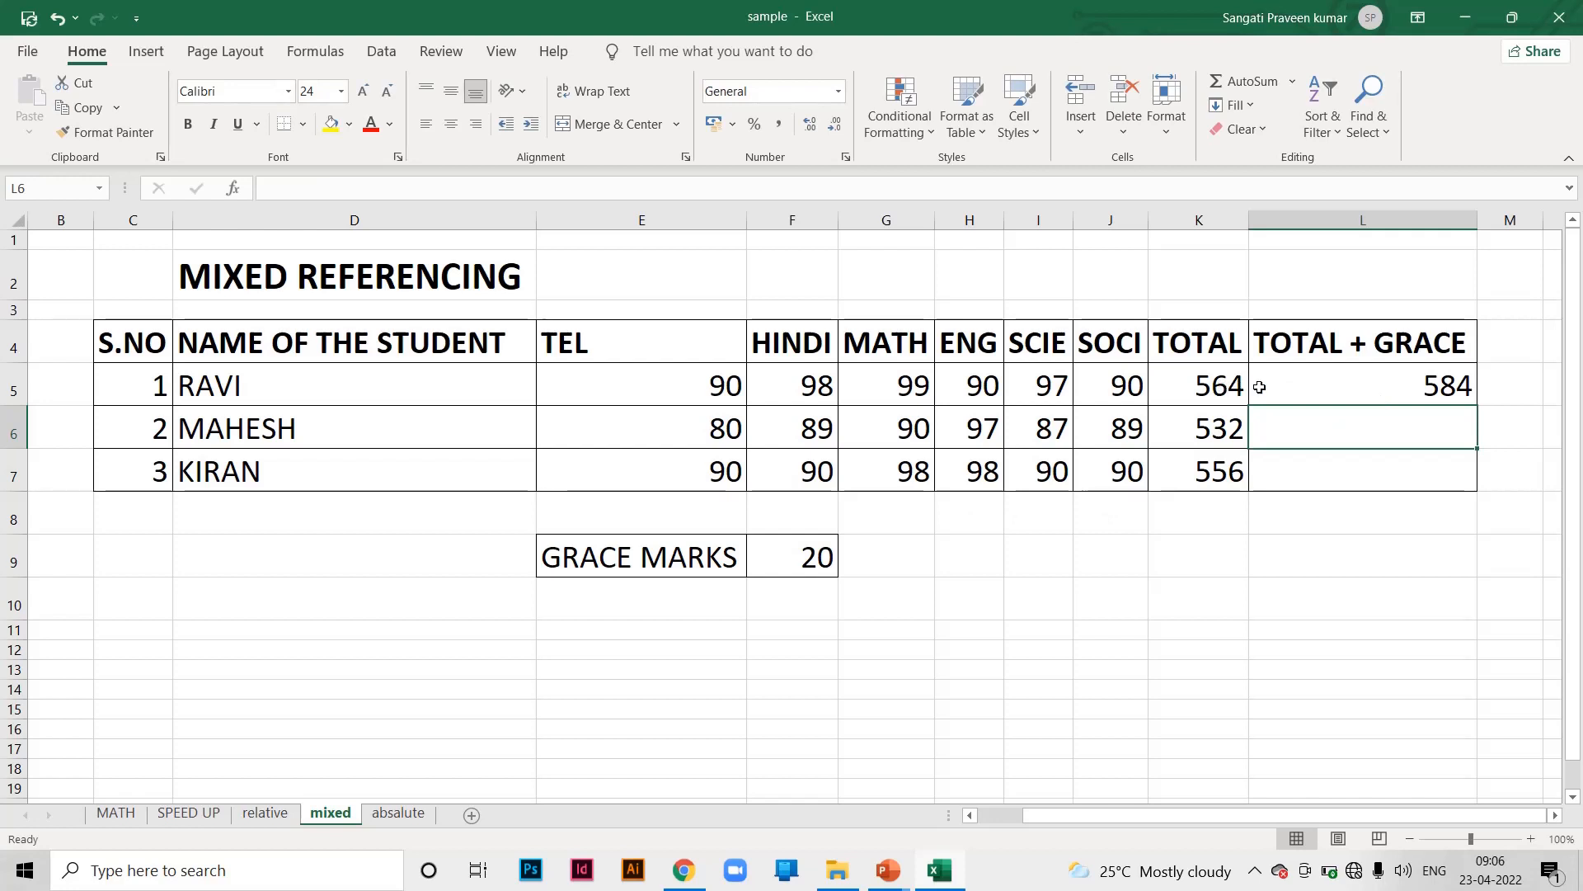
Fill the TOTAL + GRACE formula from L5 down through L7, and show the sheet's formulas instead of values
left_click(1372, 389)
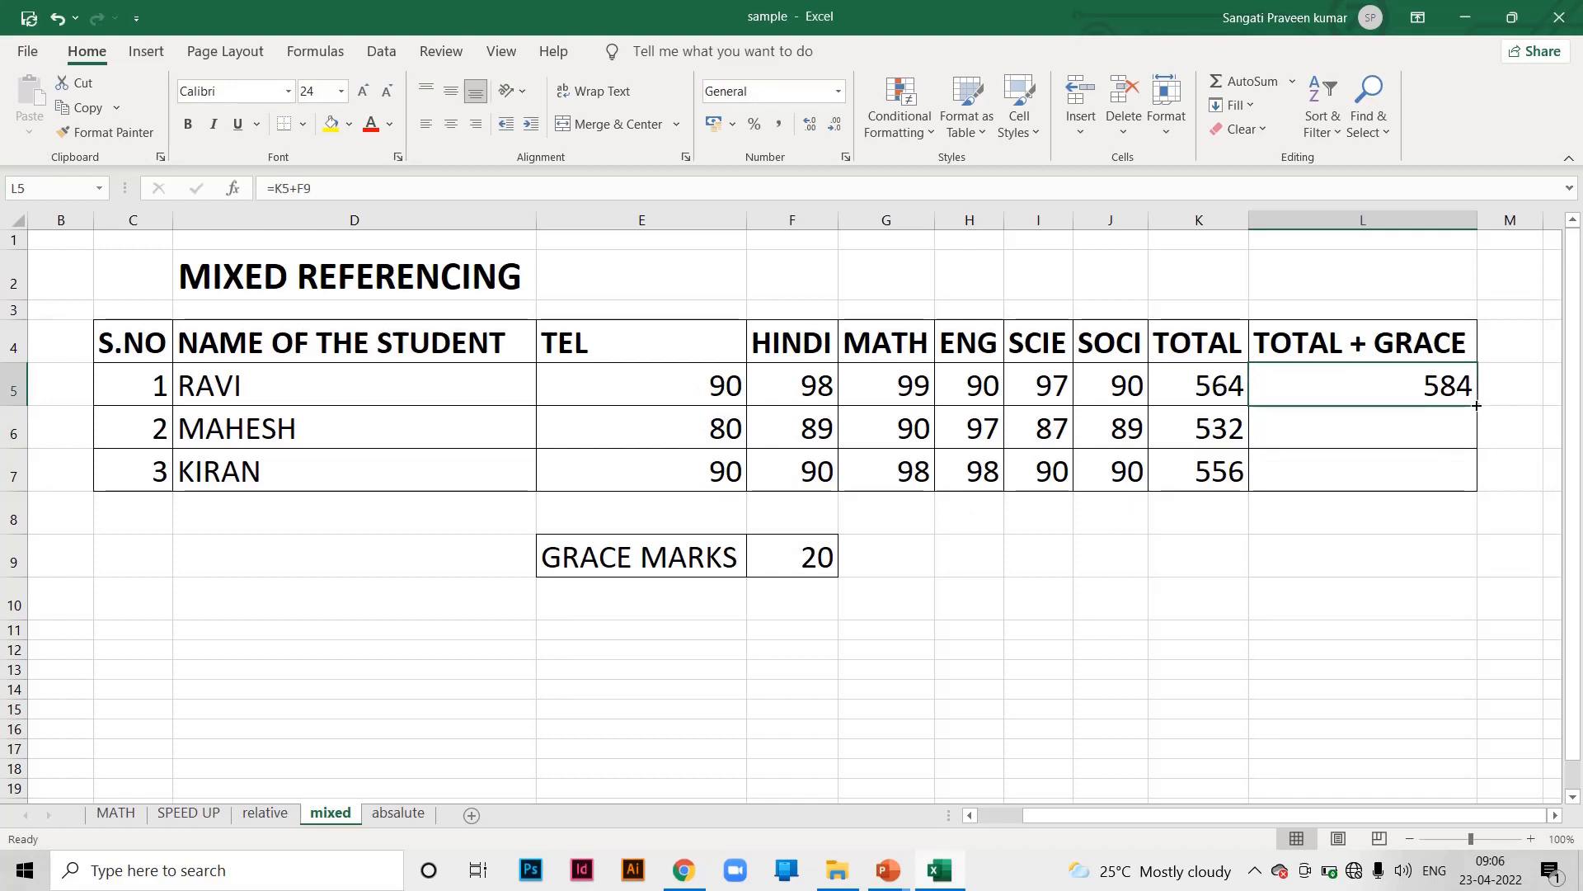
left_click_drag(1479, 409, 1479, 483)
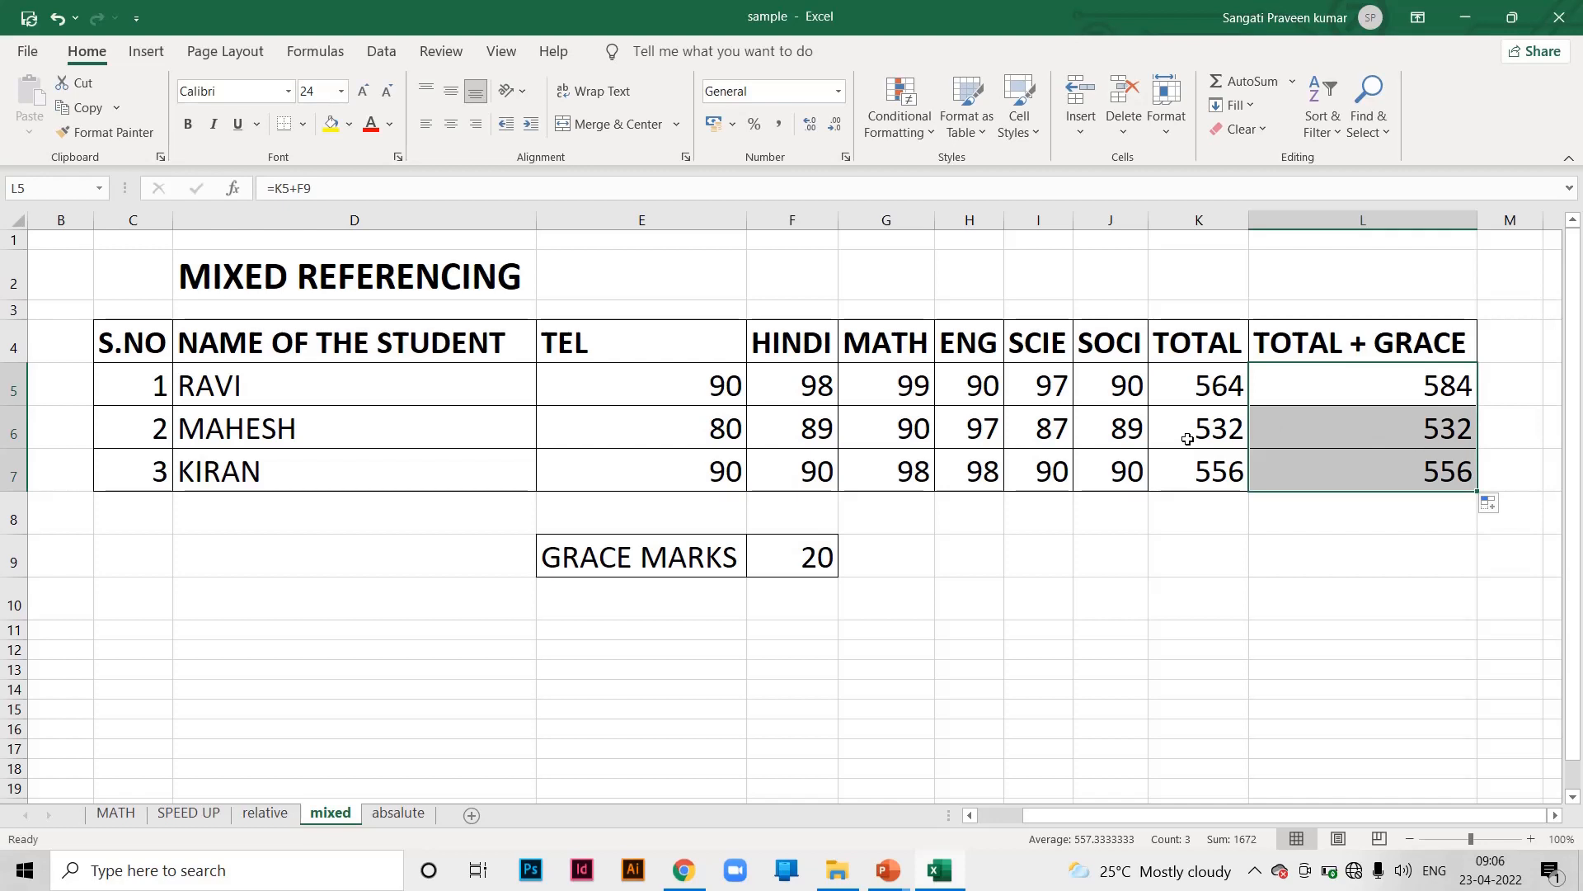
key("ctrl+grave")
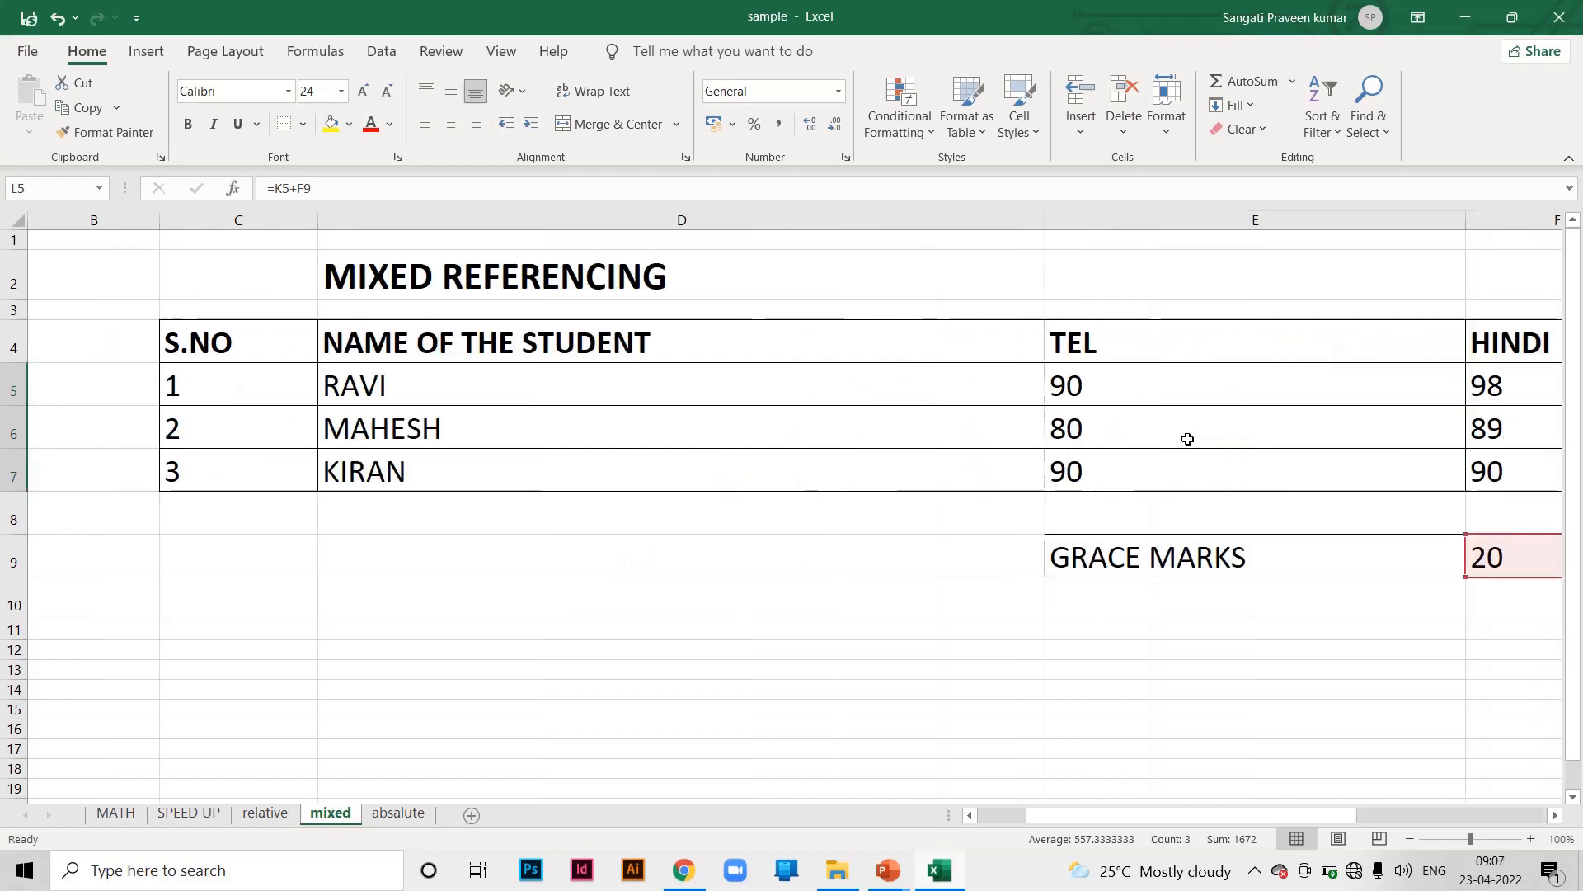
Change the first student's TOTAL + GRACE formula in L5 to =K5+$F9
left_click_drag(1160, 813, 1417, 816)
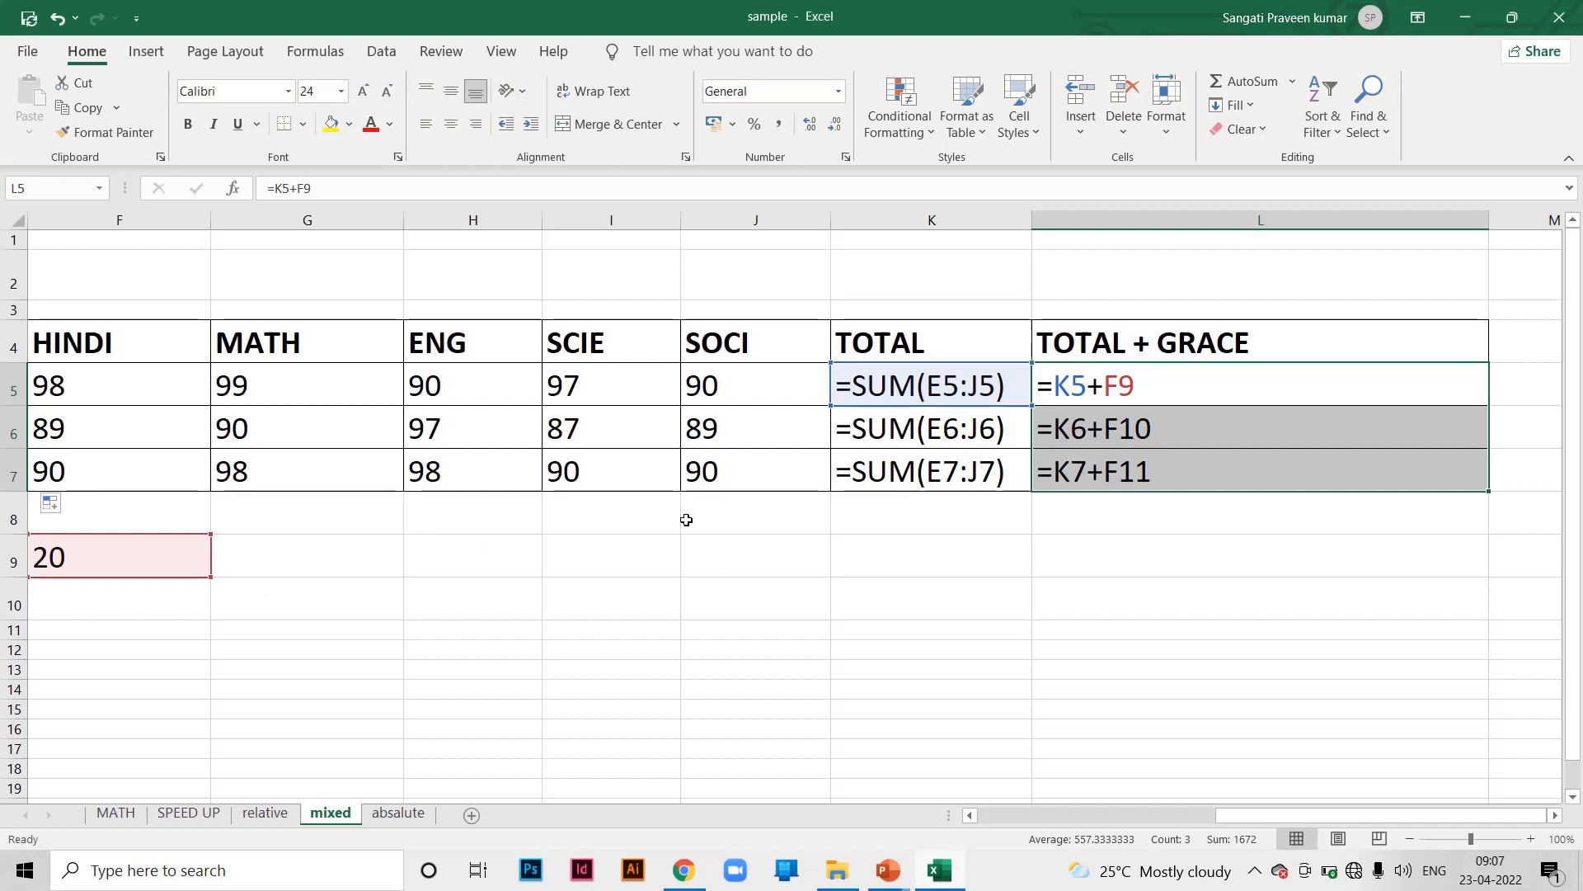
left_click(167, 608)
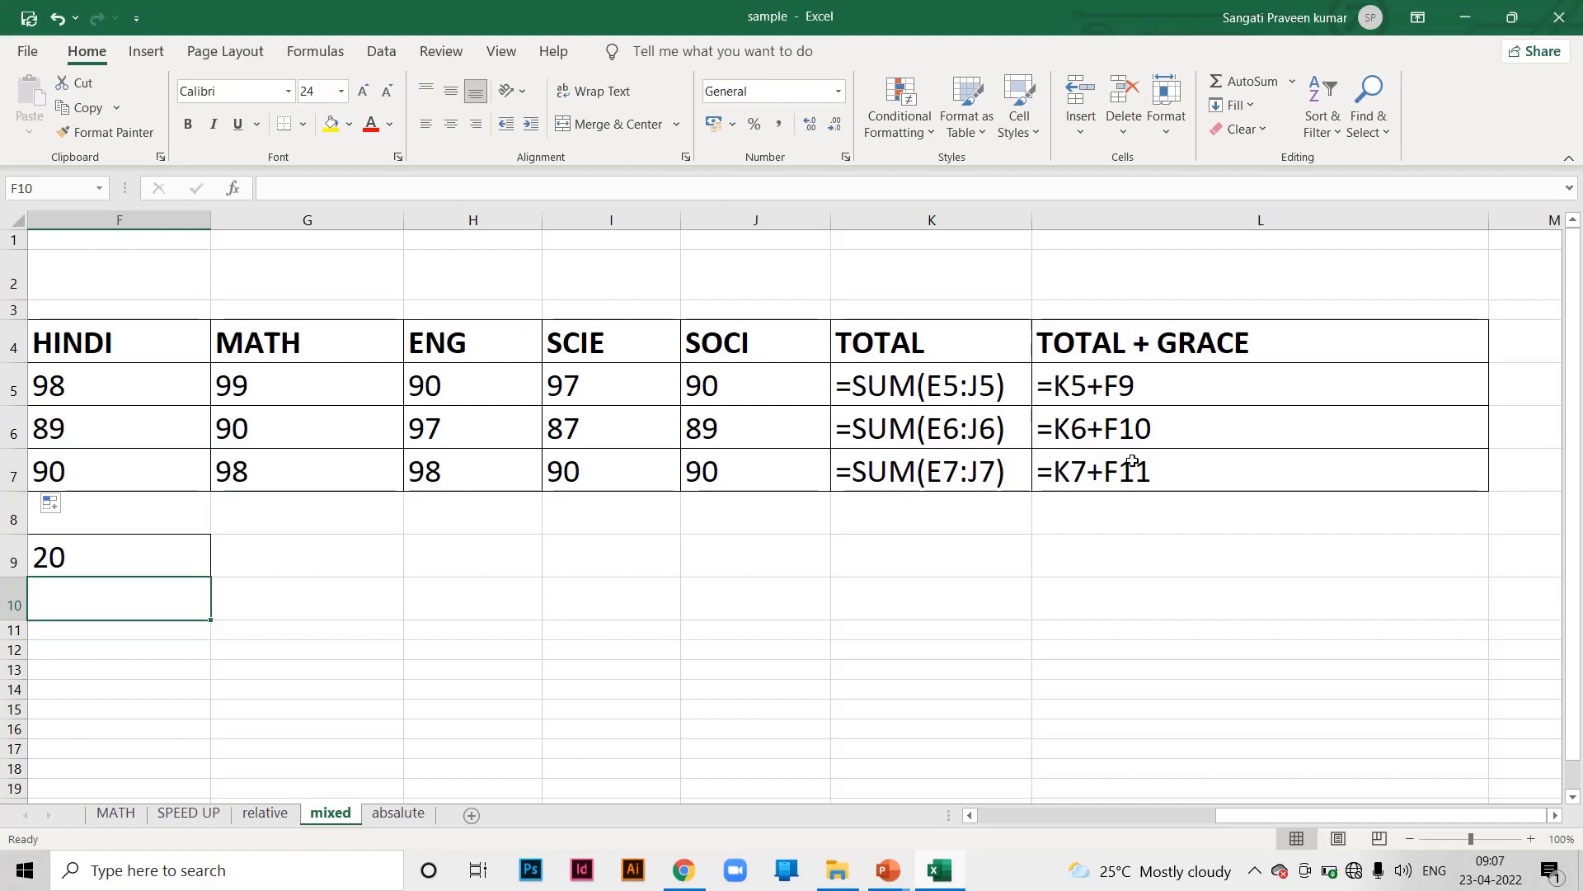
double_click(1116, 386)
left_click(1104, 385)
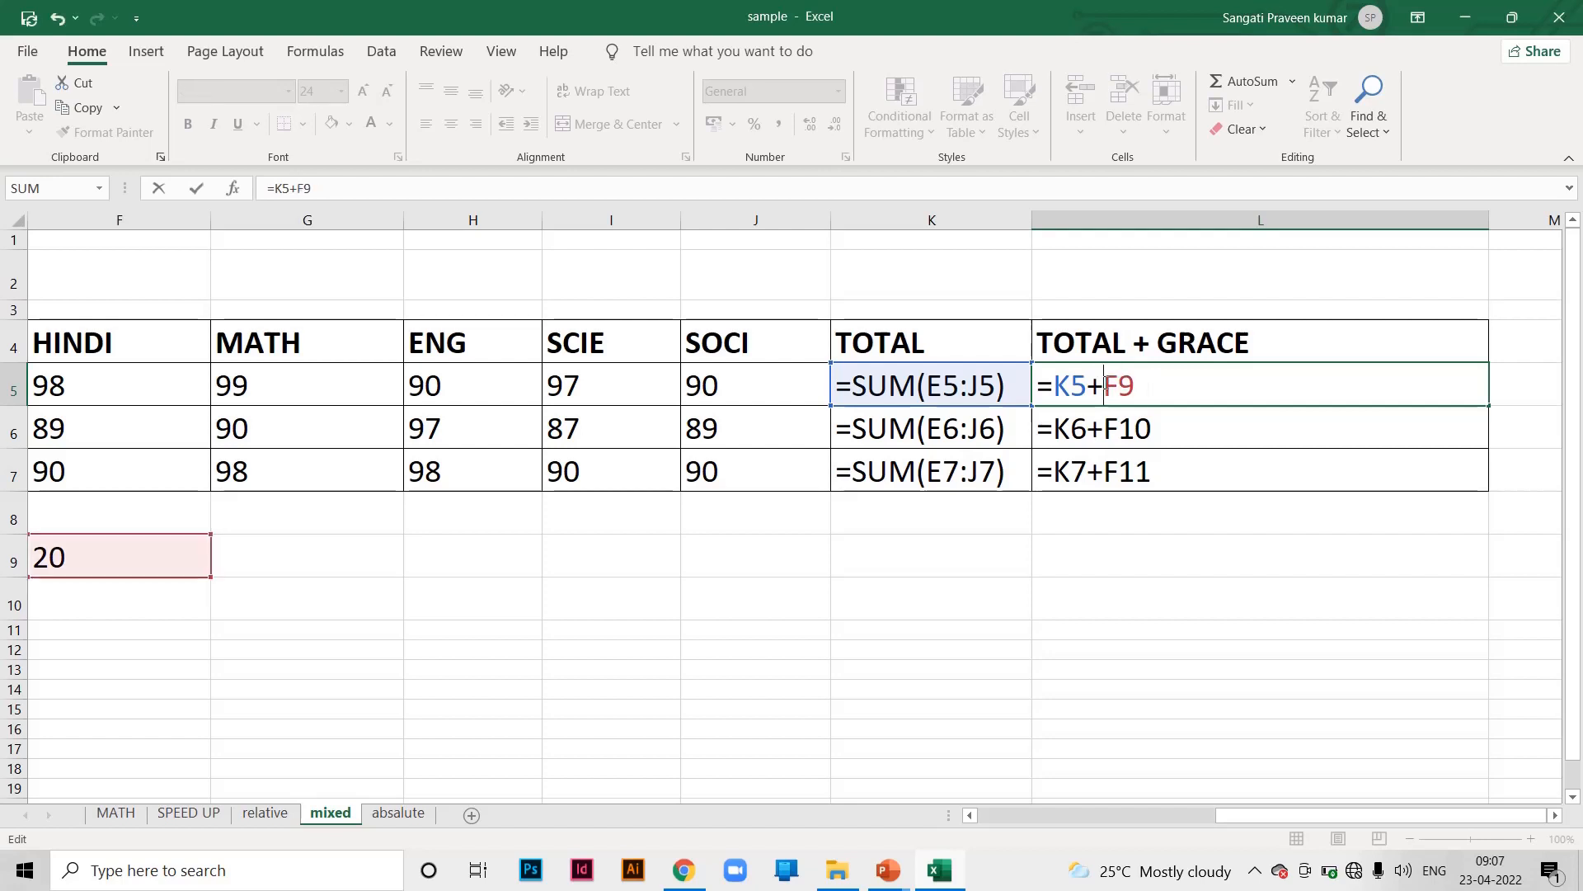
type("$")
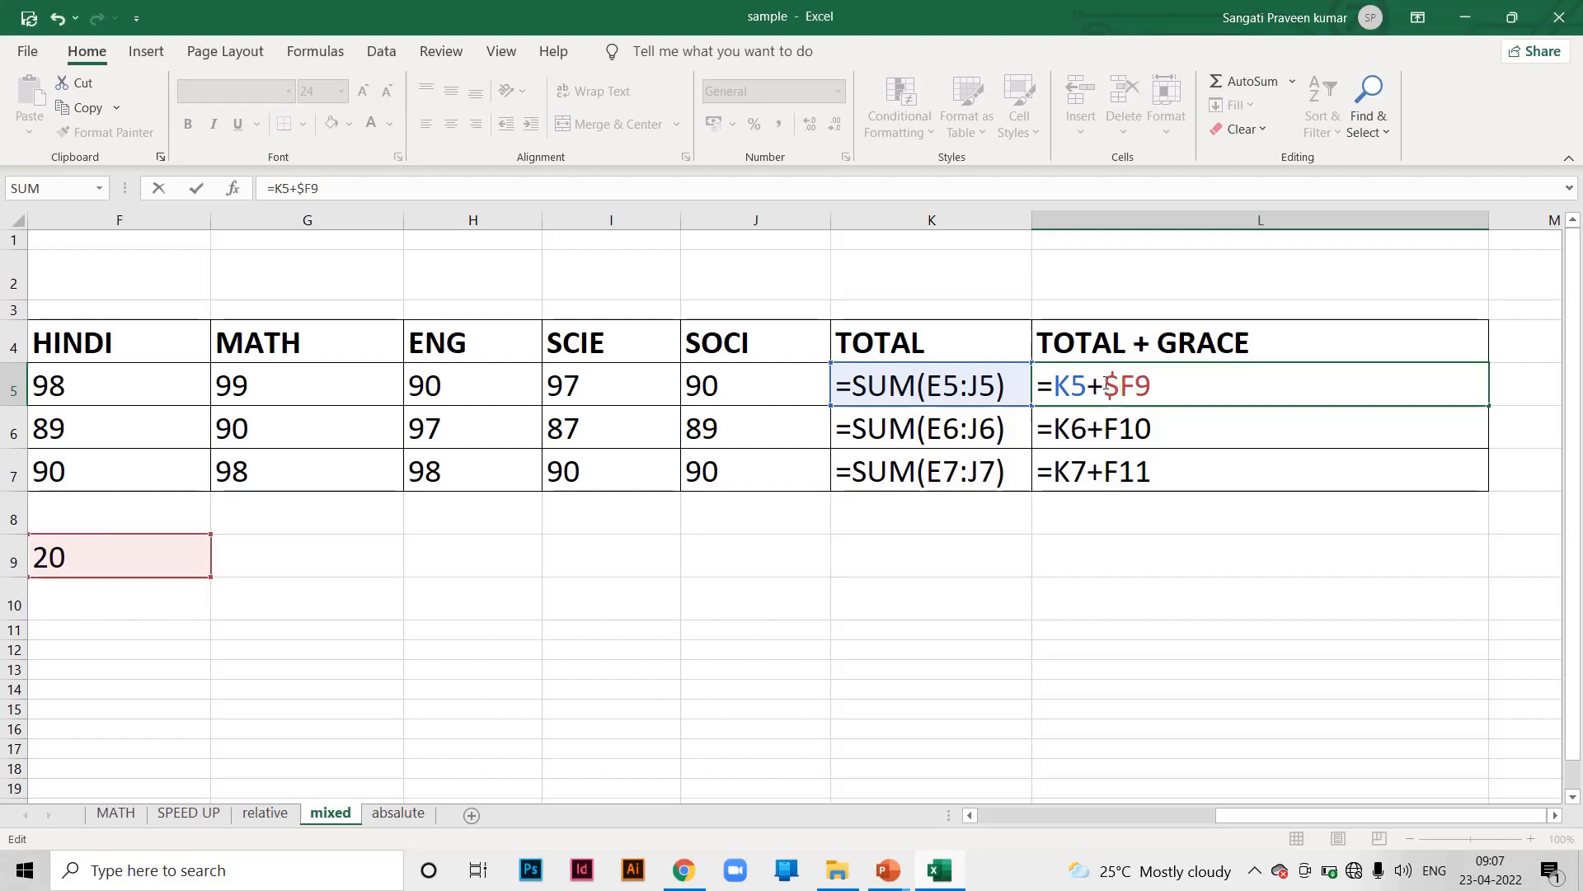
Clear the other two students' TOTAL + GRACE formulas in L6 and L7
double_click(1158, 427)
key("Delete")
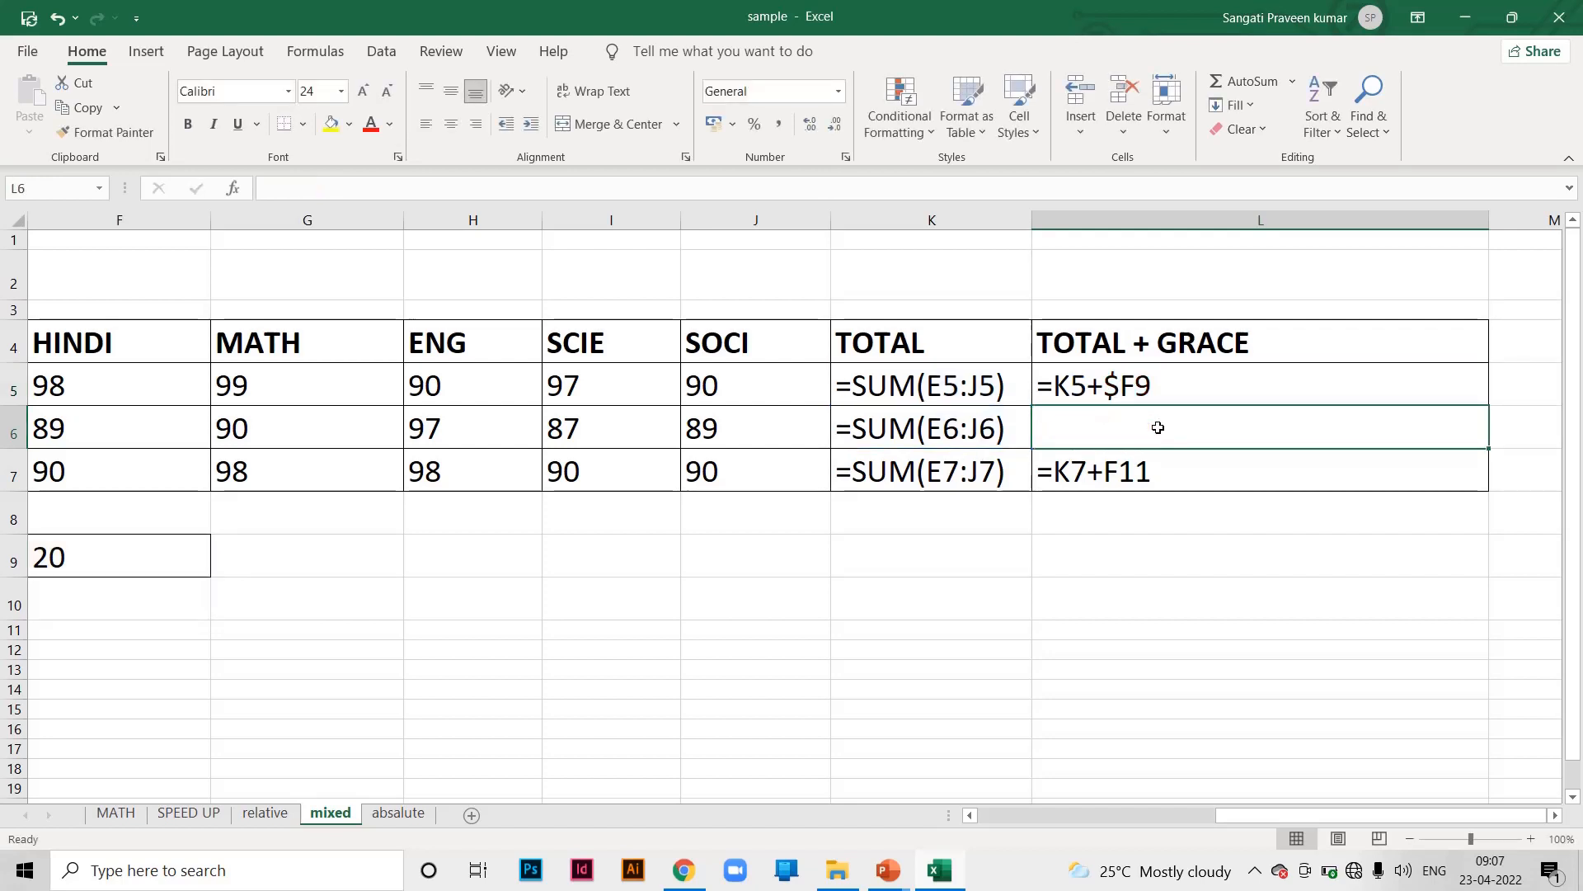
key("Down")
key("Delete")
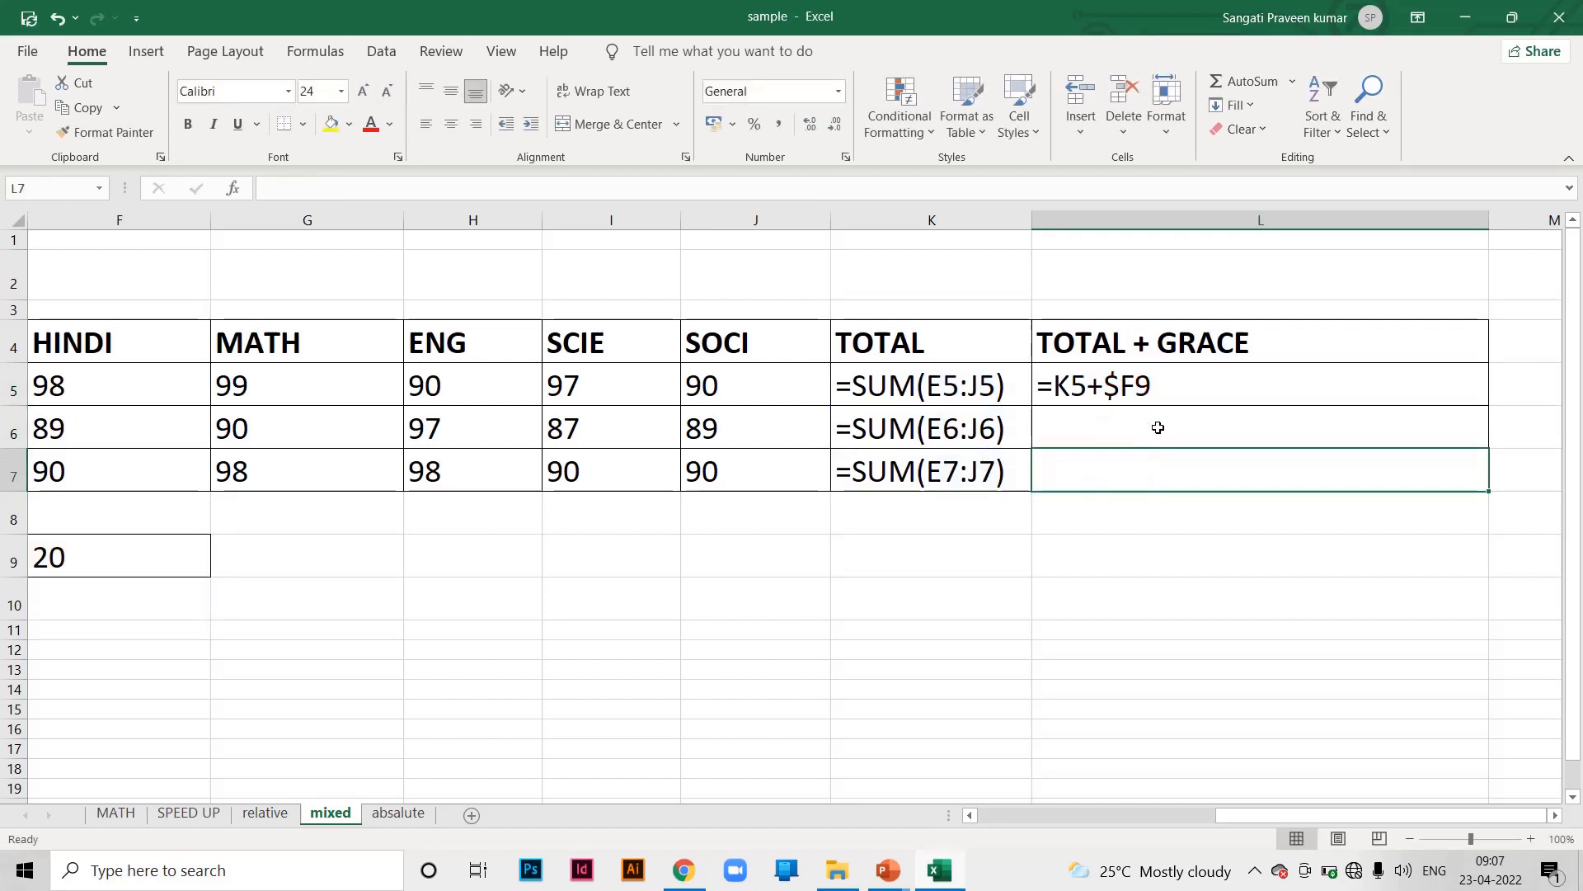
Lock the row of the grace marks reference in L5 so that the formula reads =K5+F$9
double_click(1195, 381)
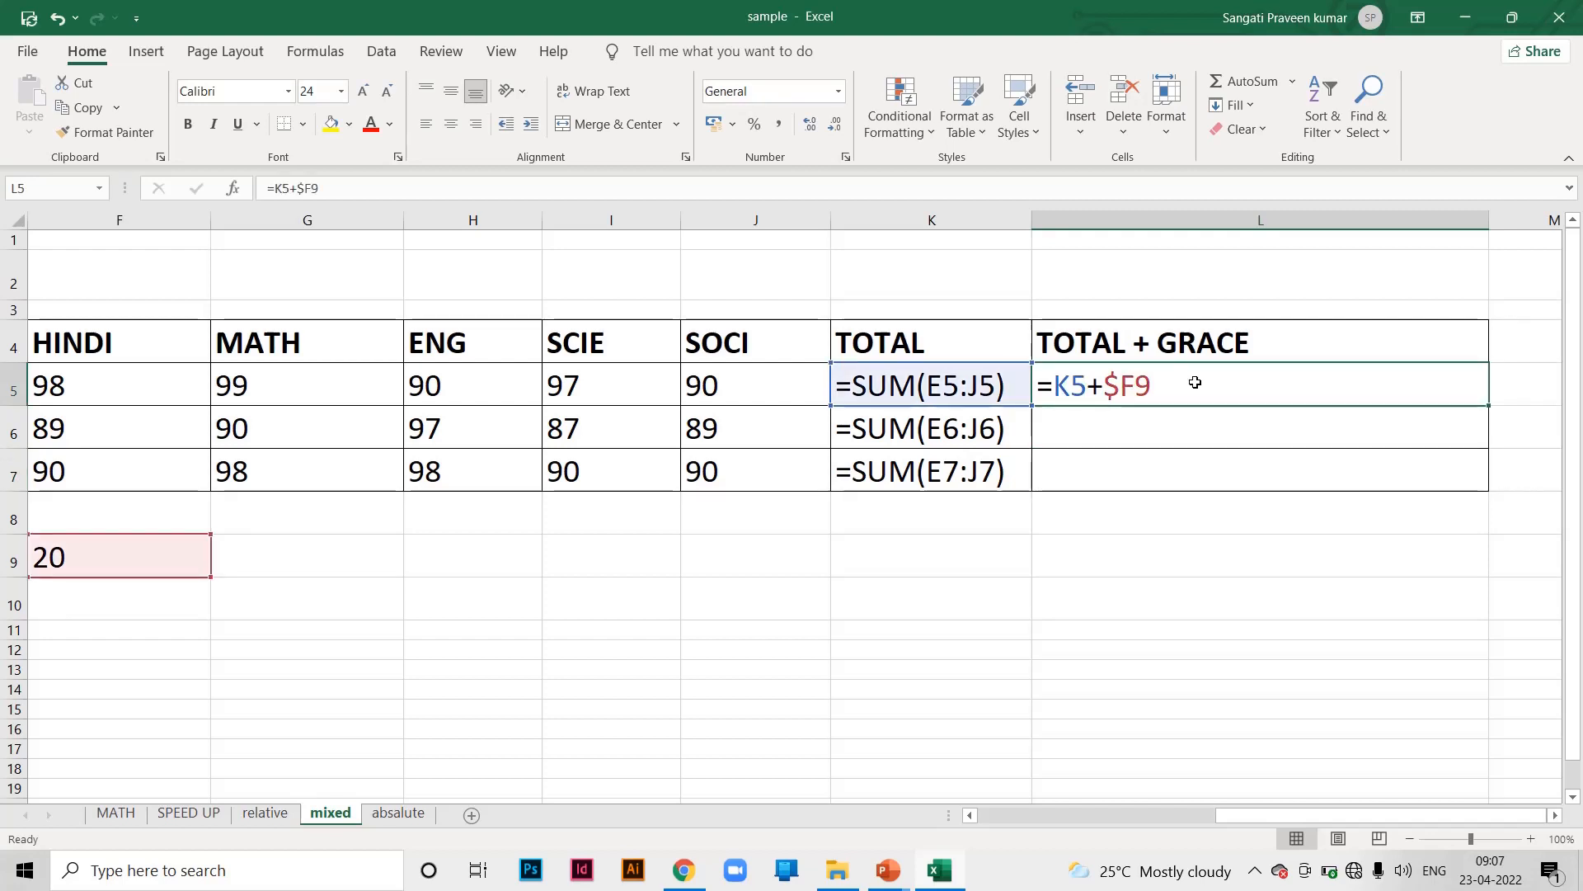
left_click(1117, 388)
key("BackSpace")
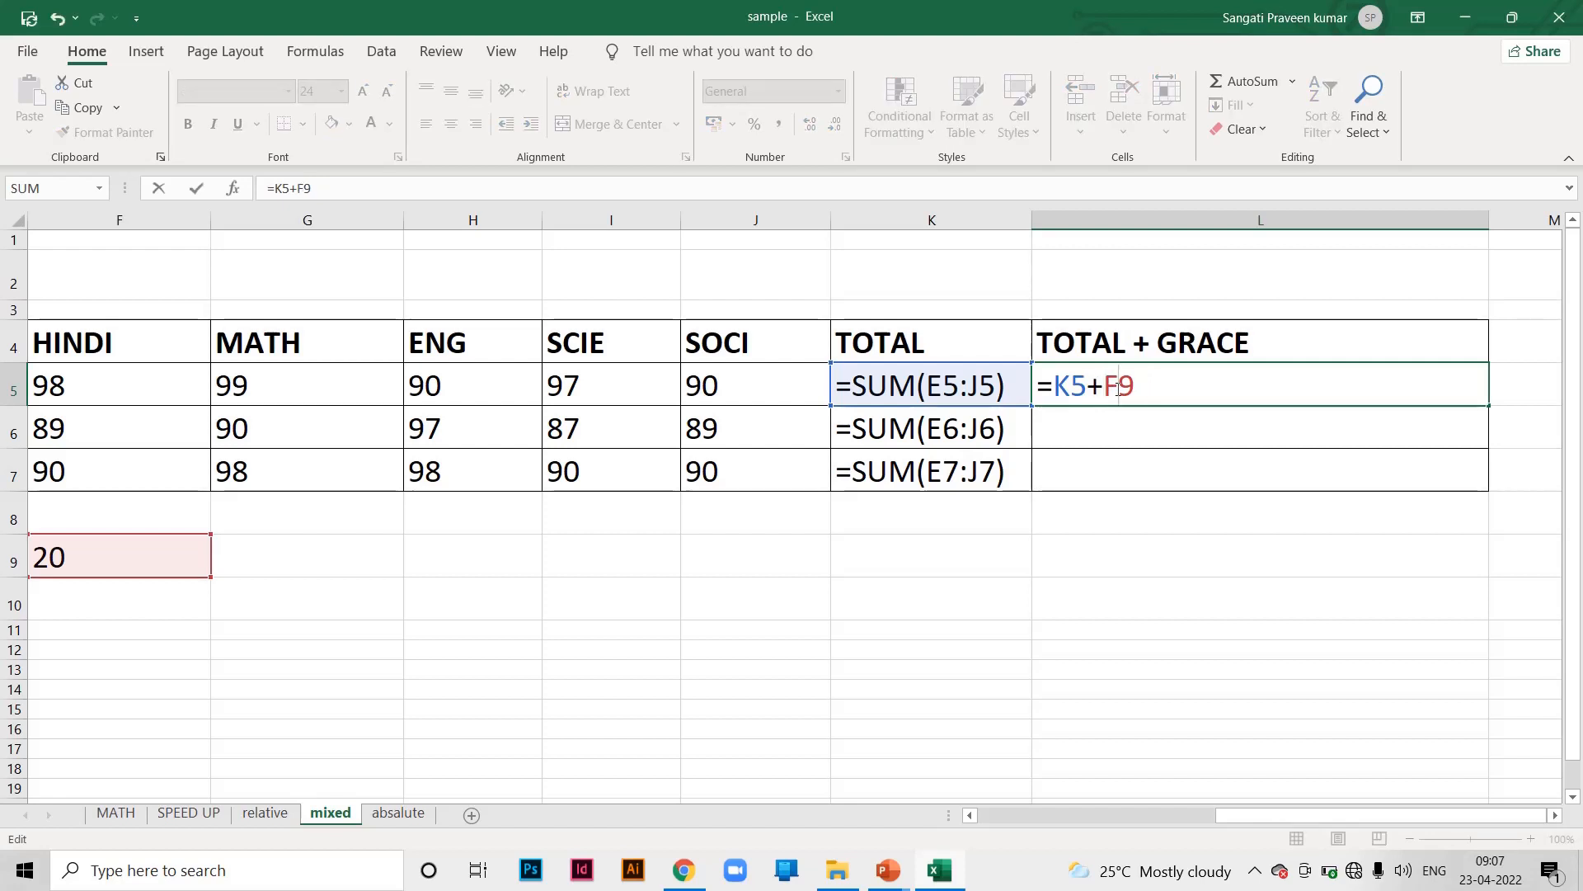
type("$")
left_click(1204, 424)
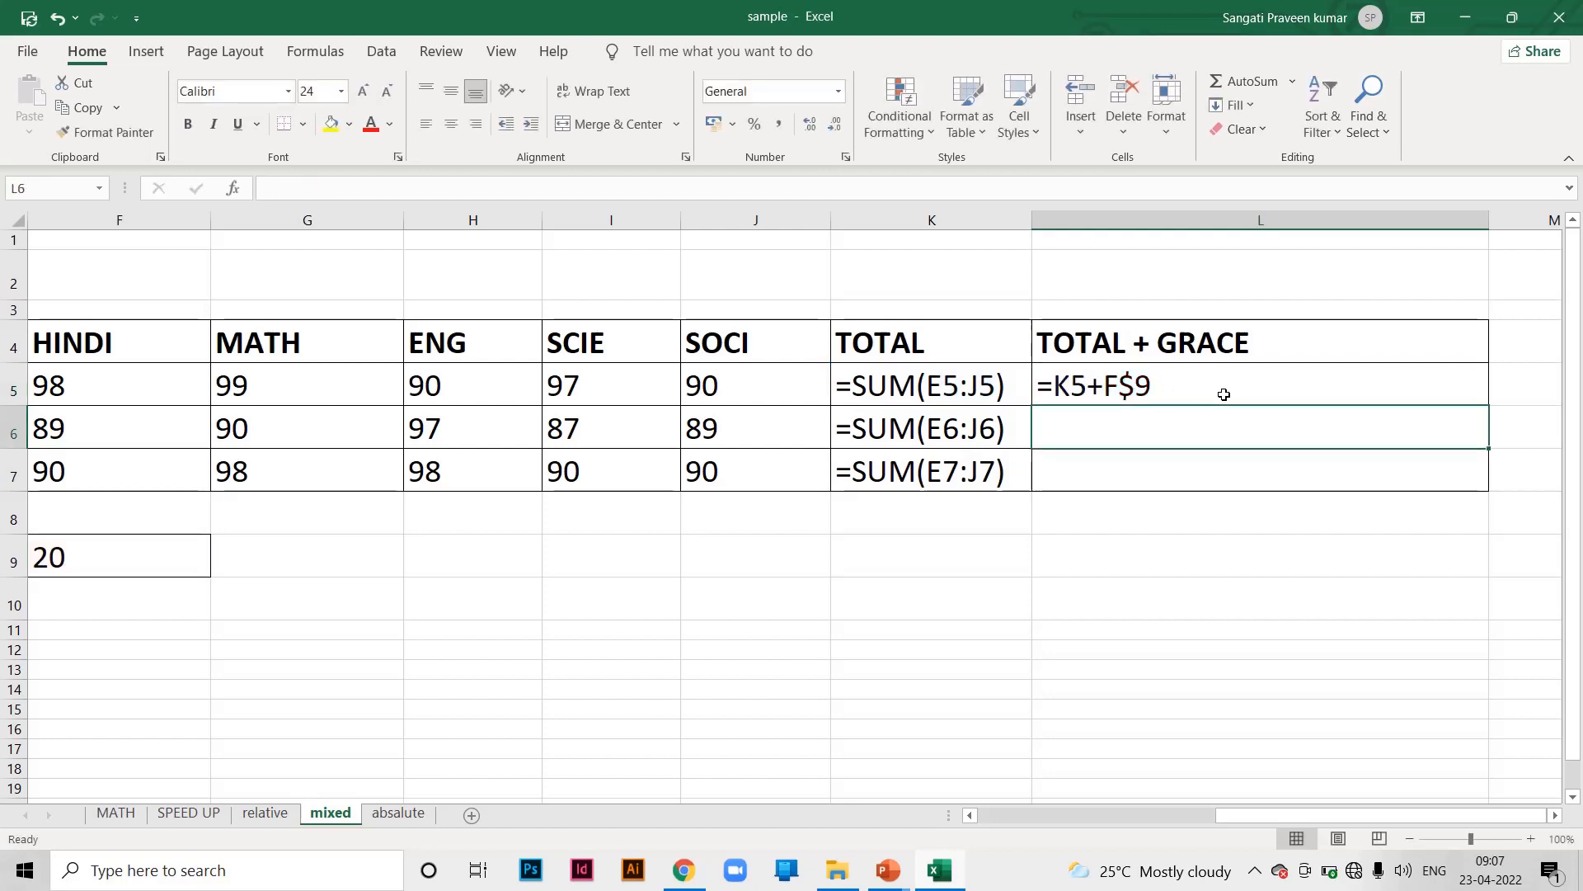
Fill the L5 formula down through L7, and switch the sheet back to showing values
left_click(1221, 398)
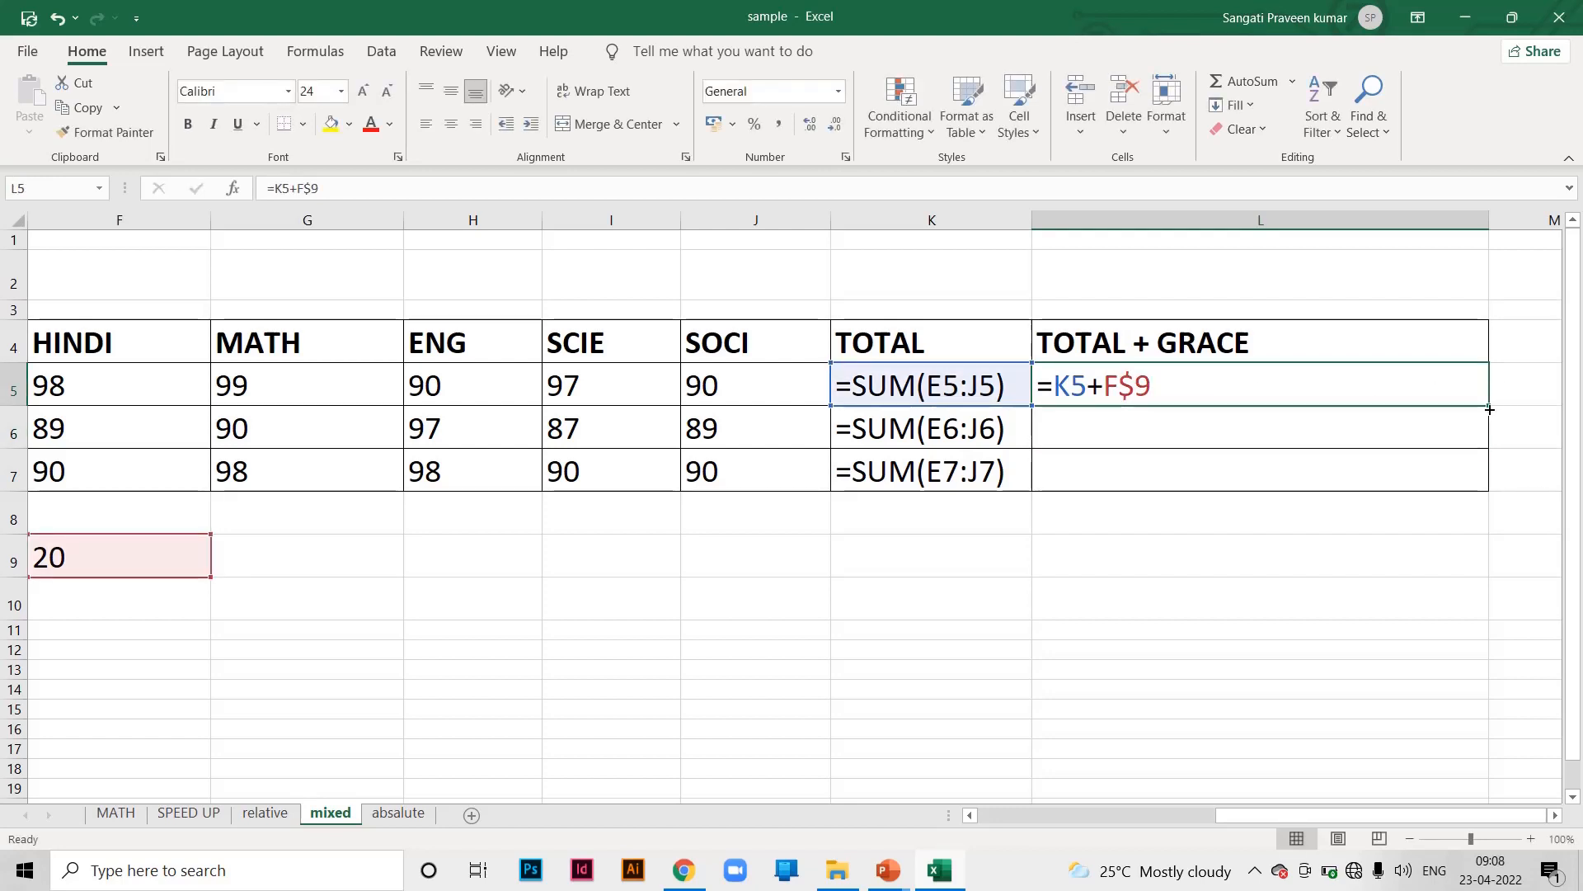
left_click_drag(1498, 403, 1491, 495)
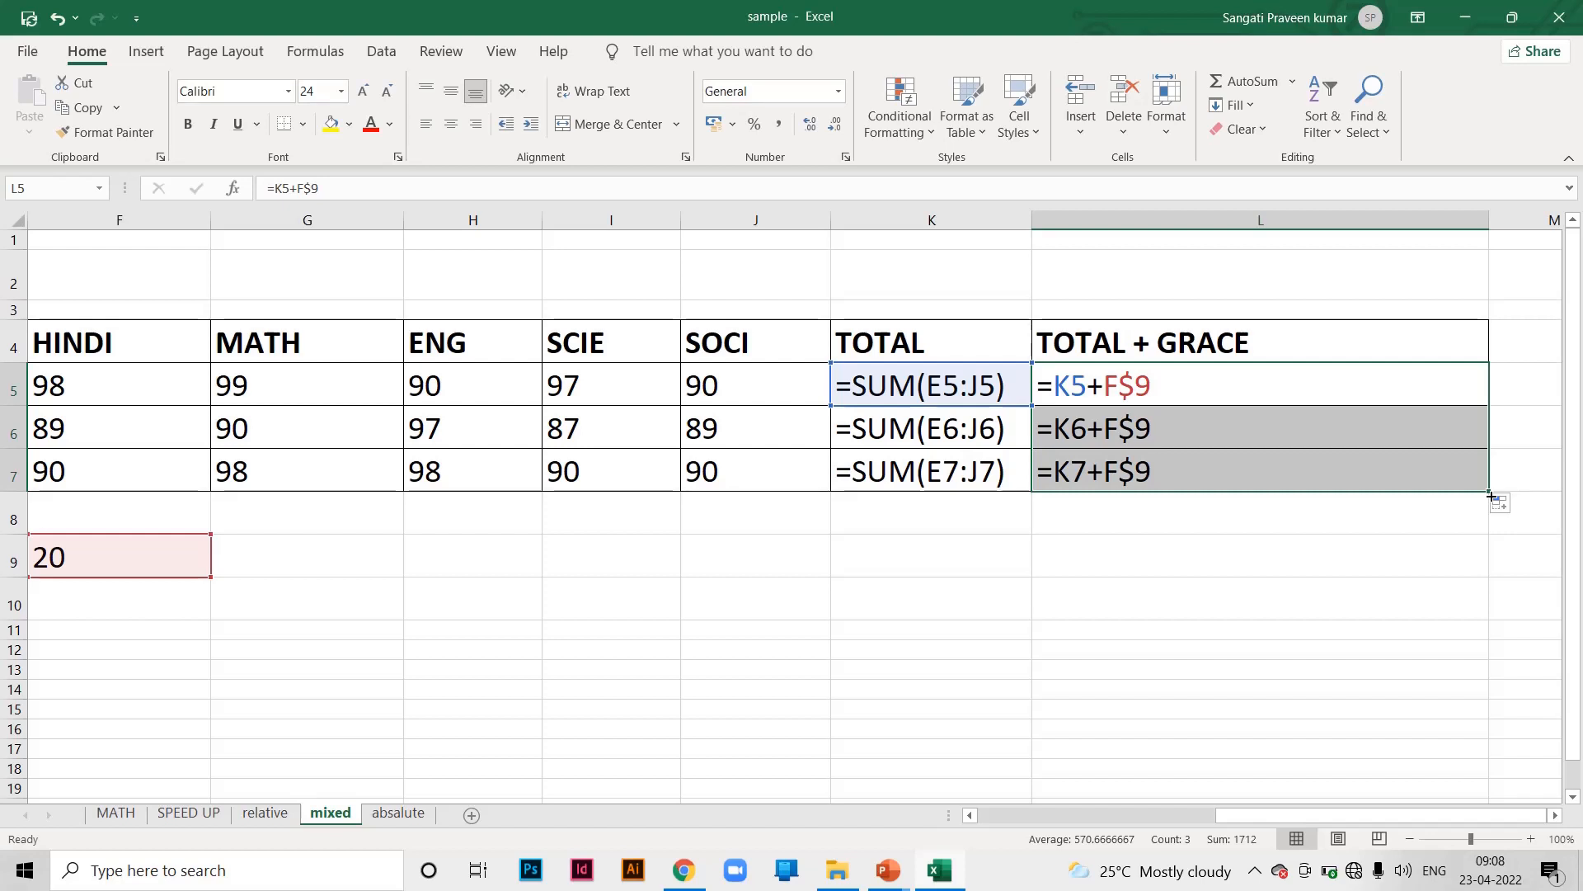
key("ctrl+grave")
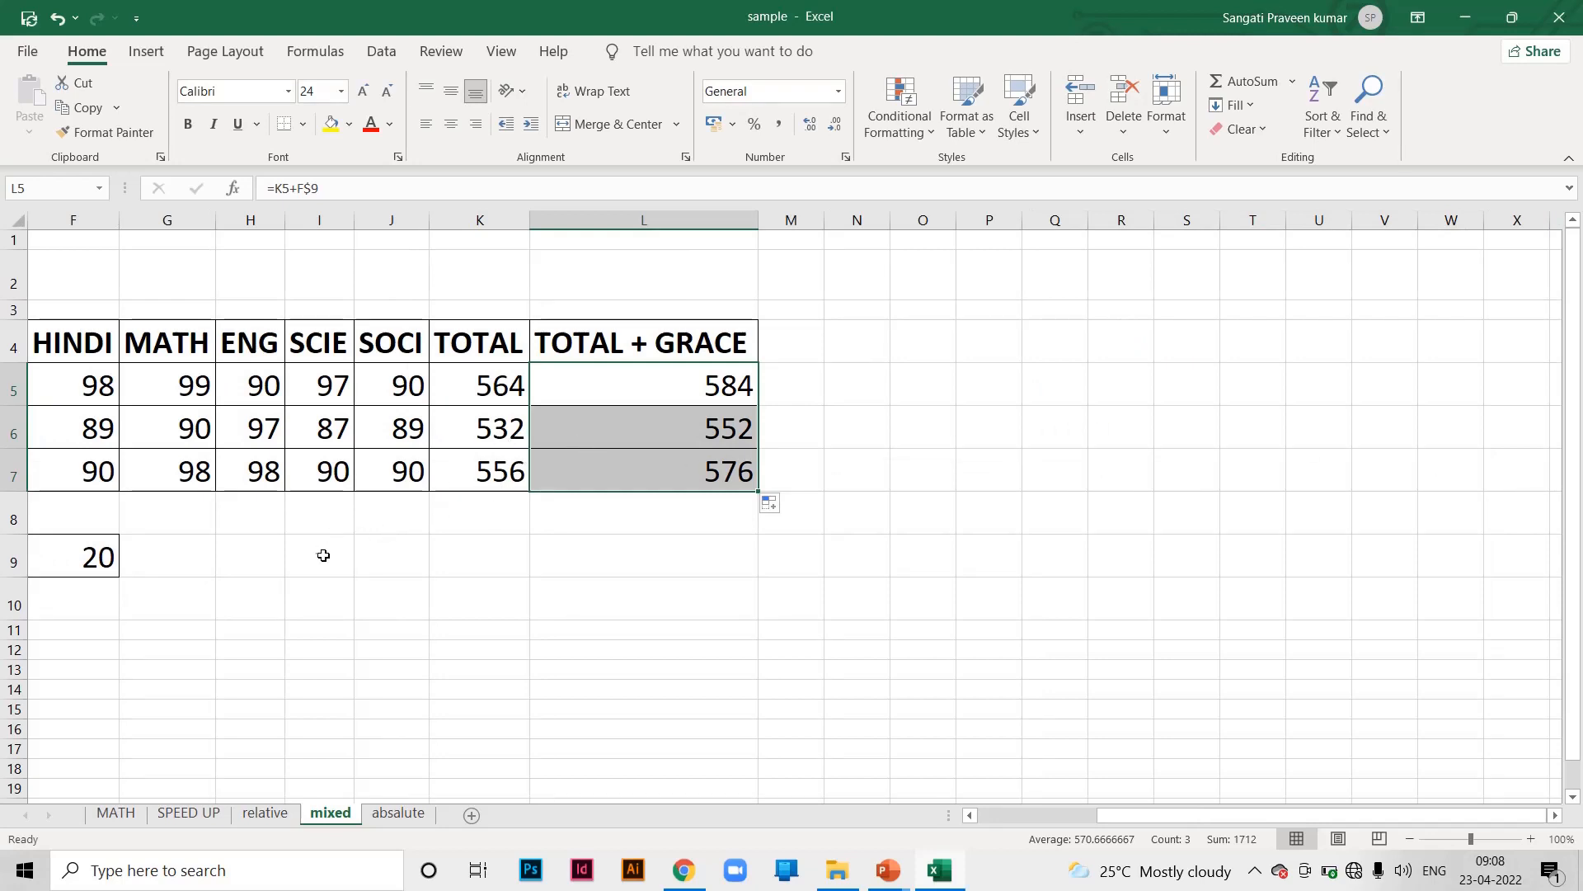
Open the absalute sheet and enter the formula =D6+C7 in D7, the first empty cell of the table
left_click(400, 814)
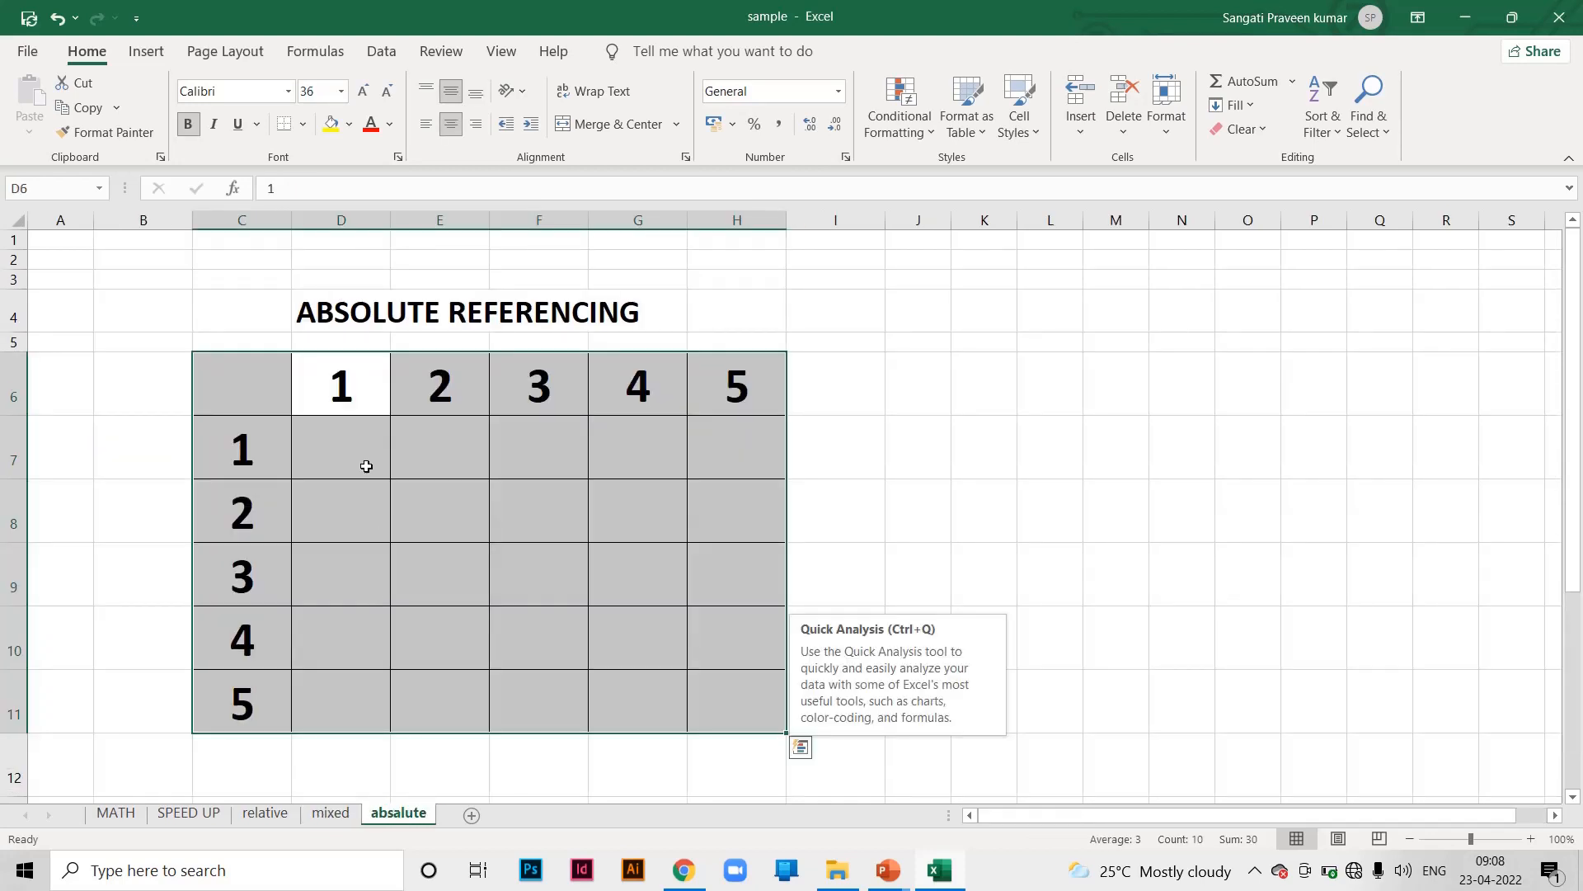
left_click(344, 453)
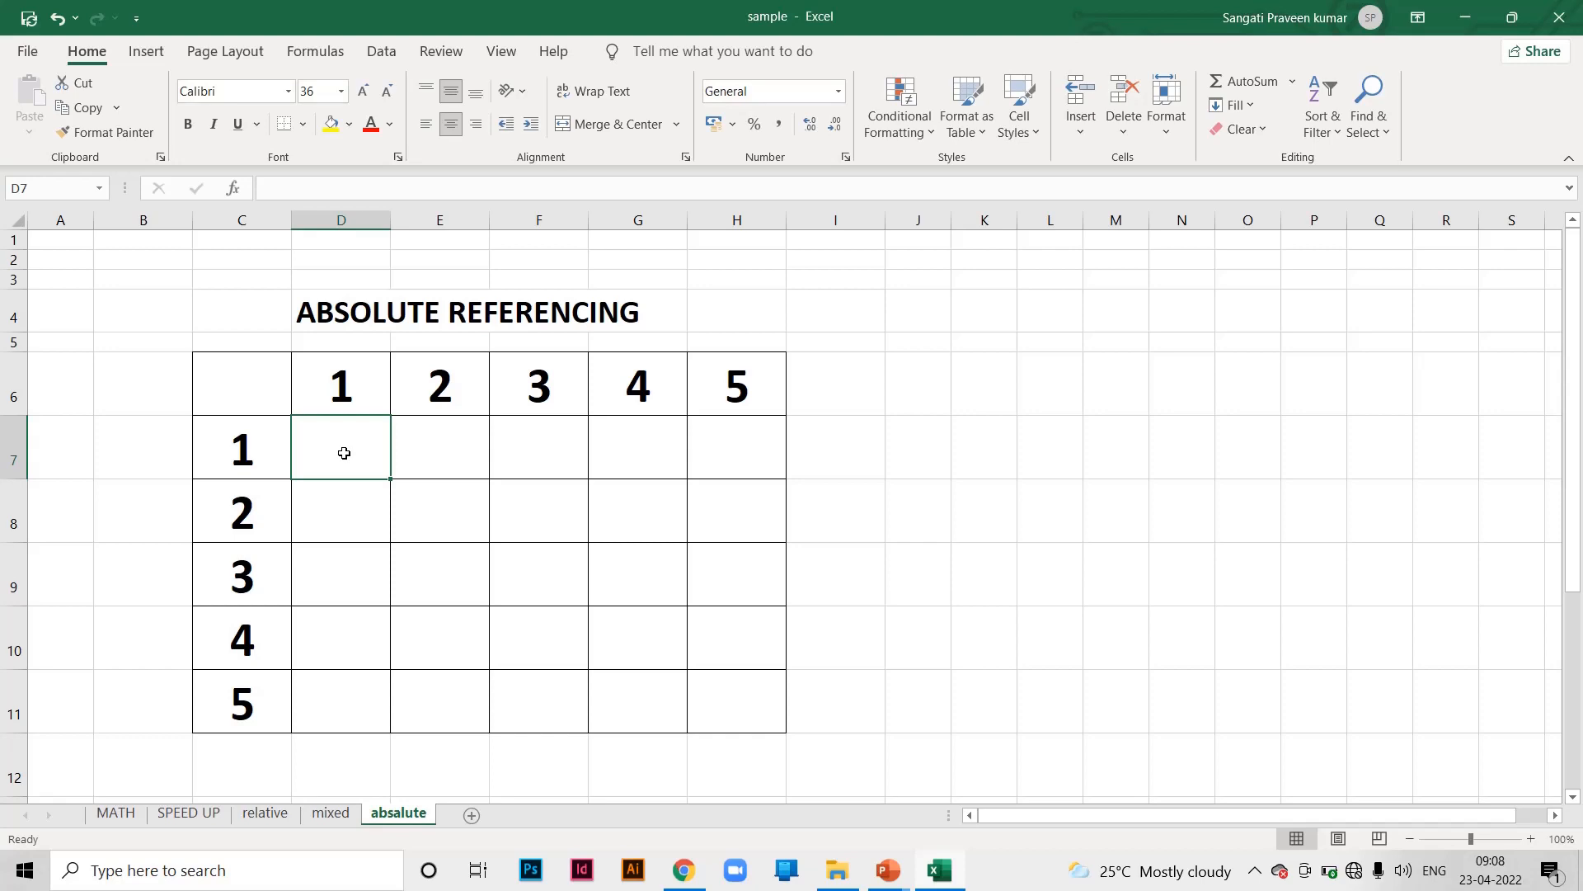
type("=")
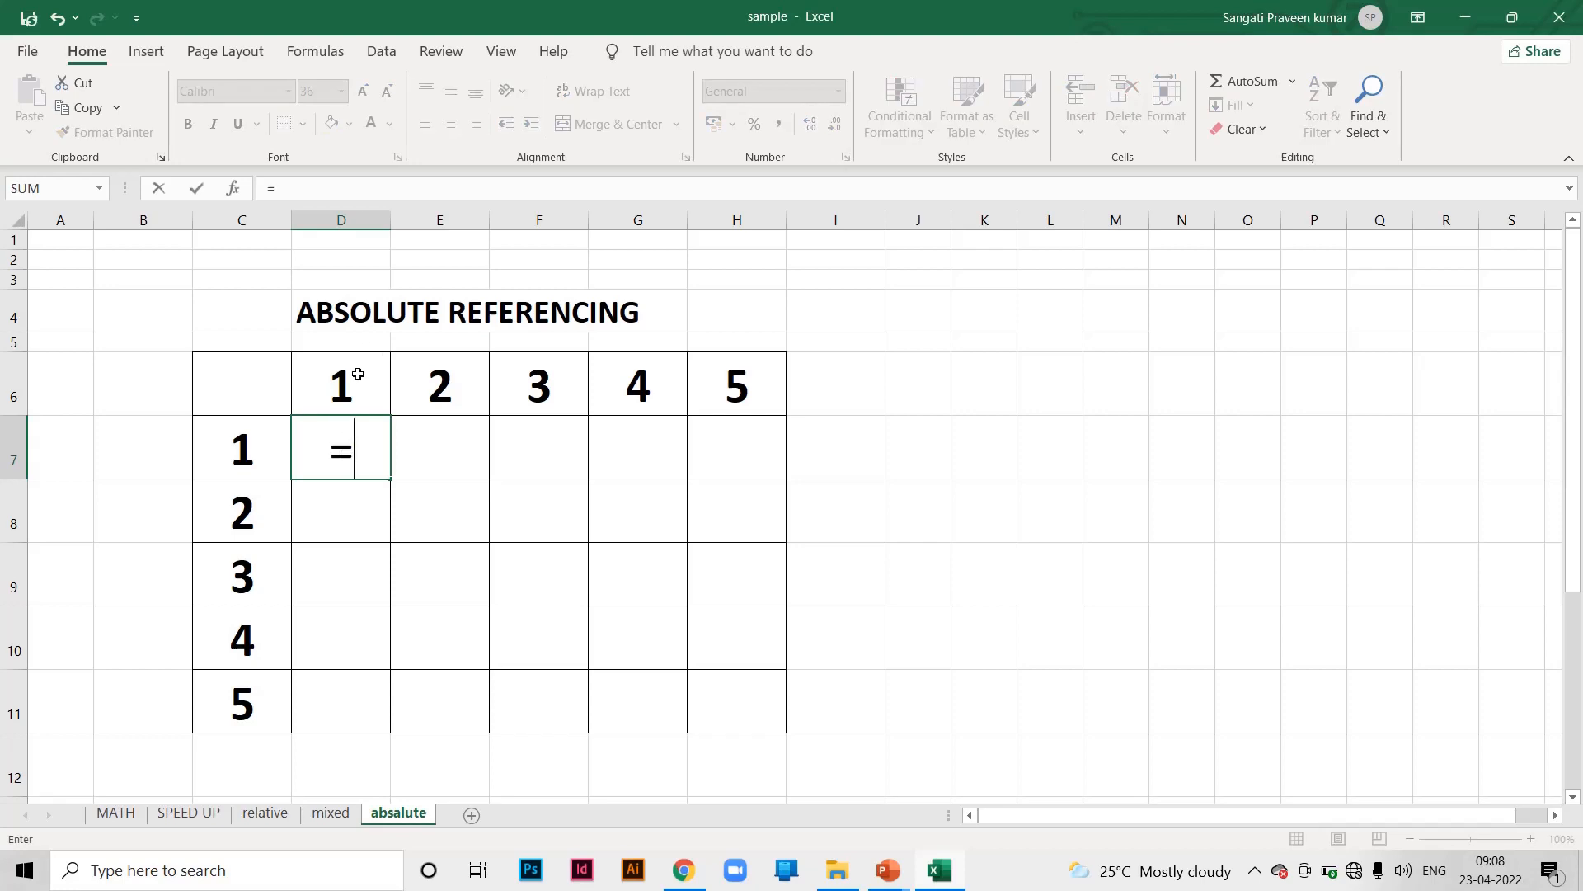
left_click(358, 380)
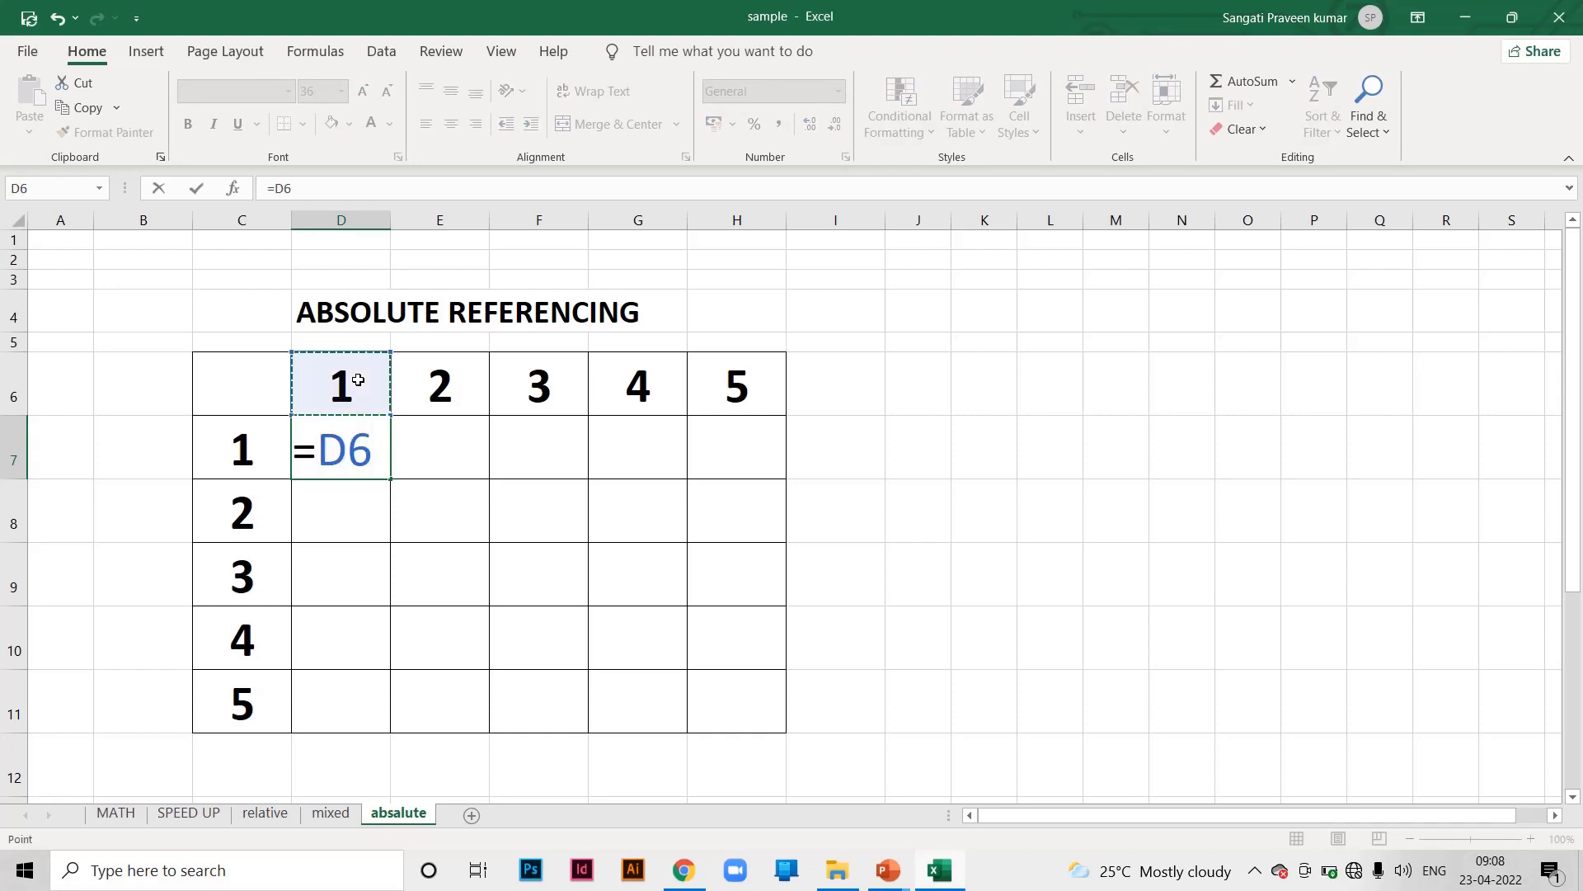
type("+")
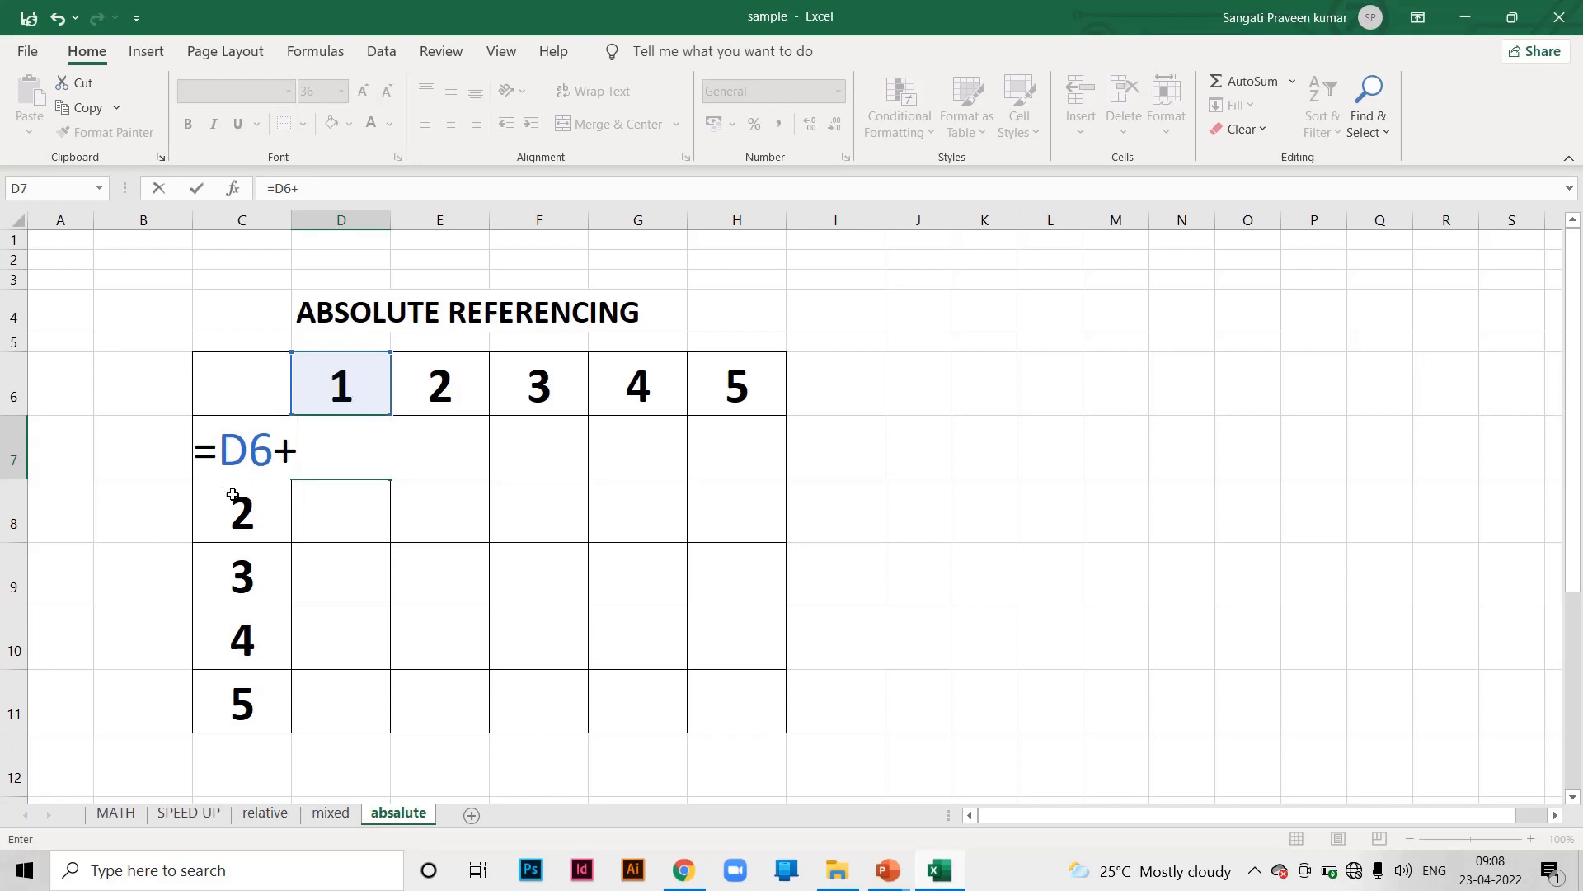
key("Left")
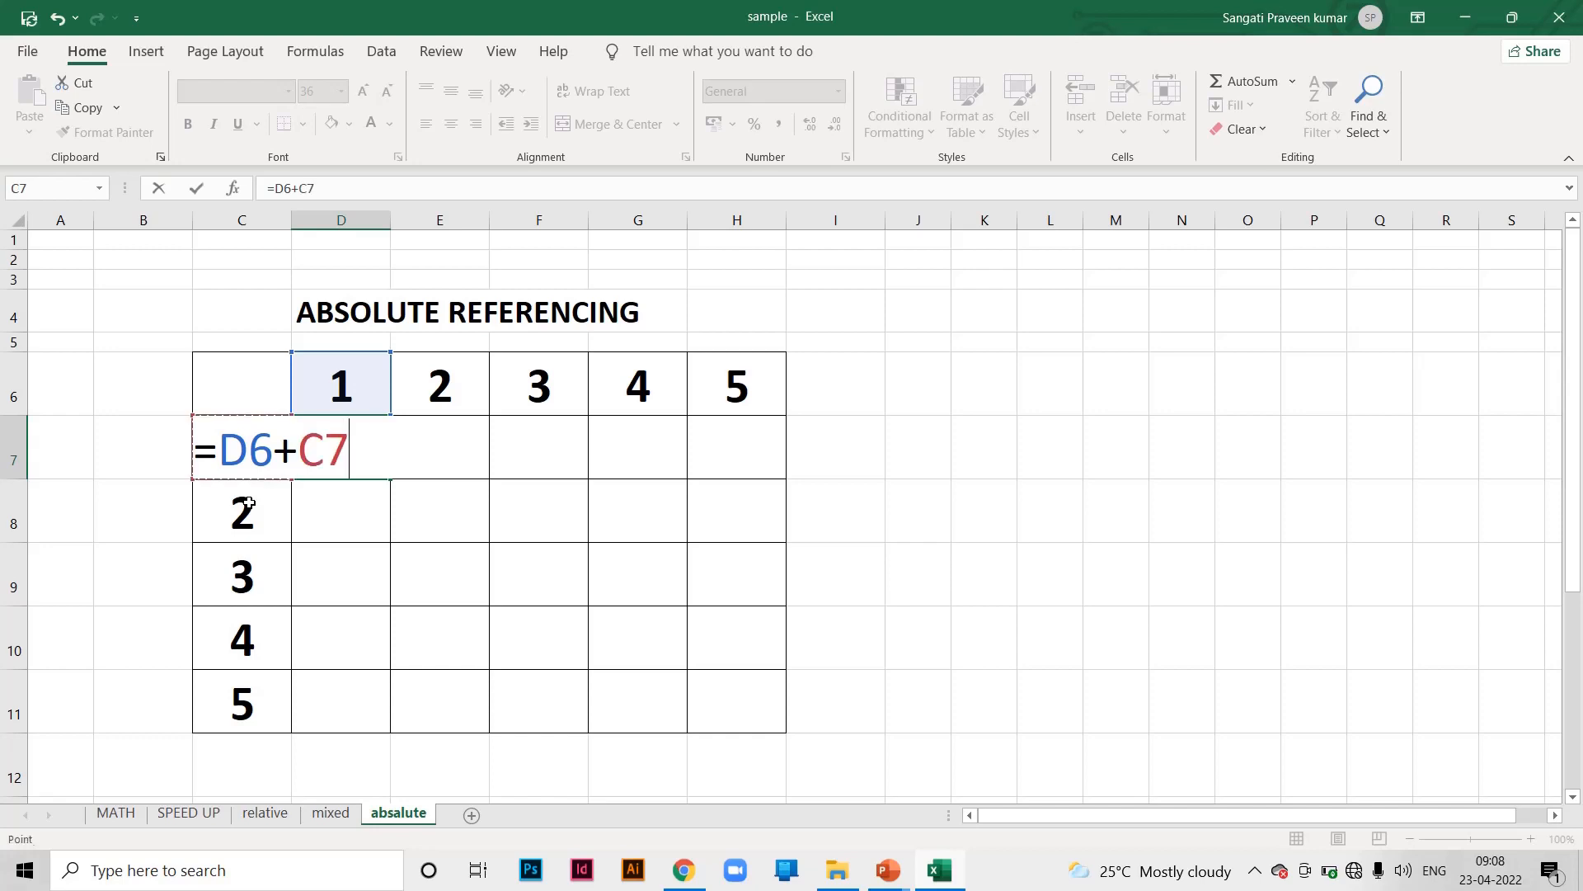
key("Return")
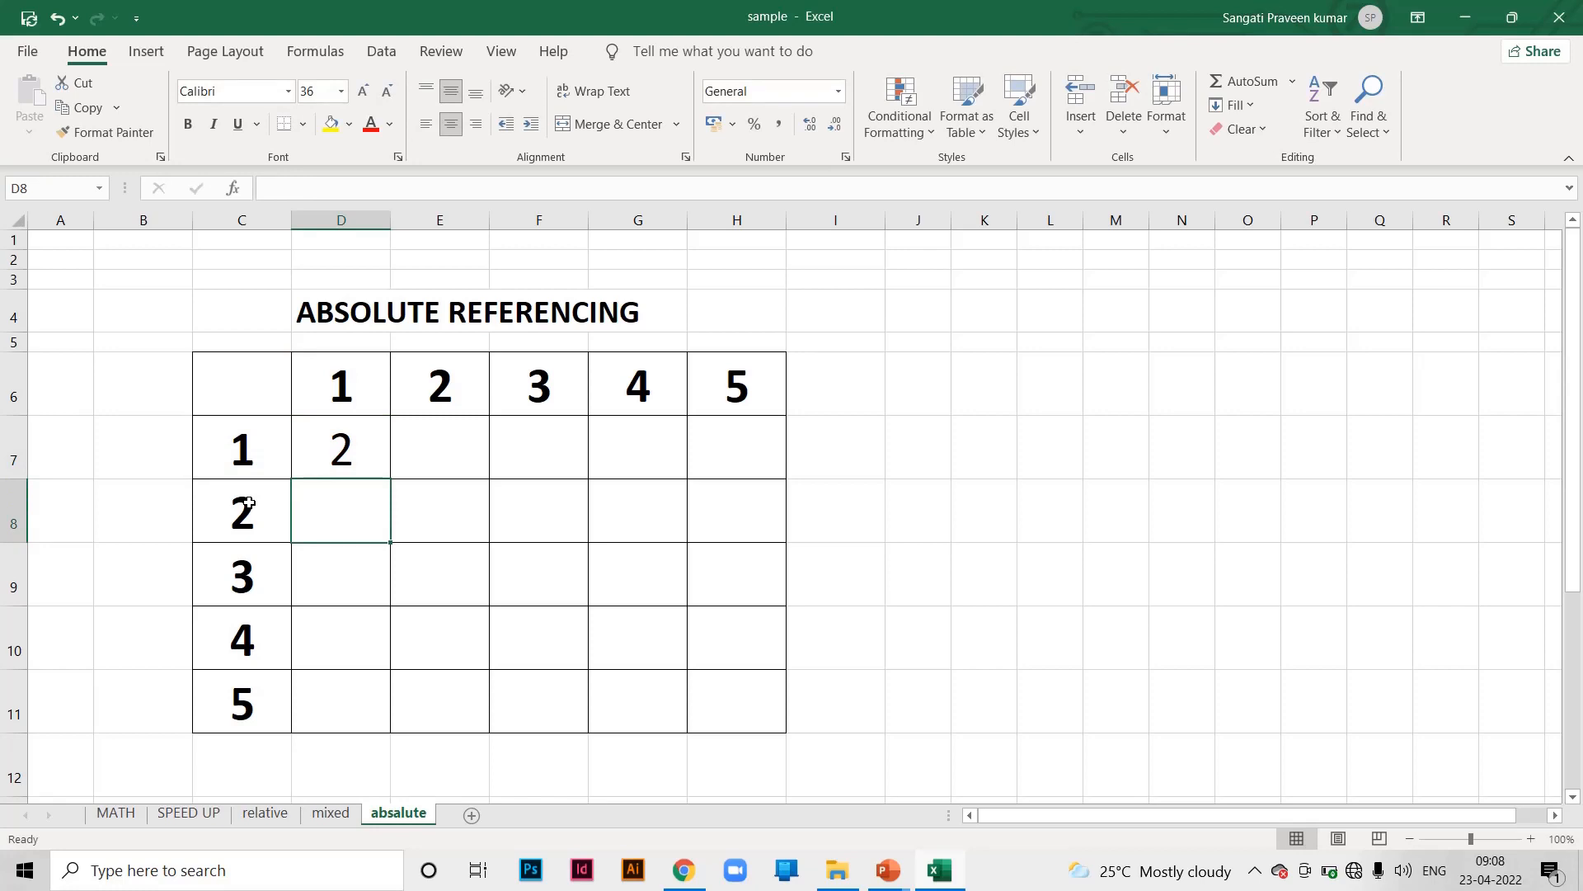
Replace the addition in D7 with multiplication so that the formula reads =D6*C7
left_click(333, 442)
left_click(572, 378)
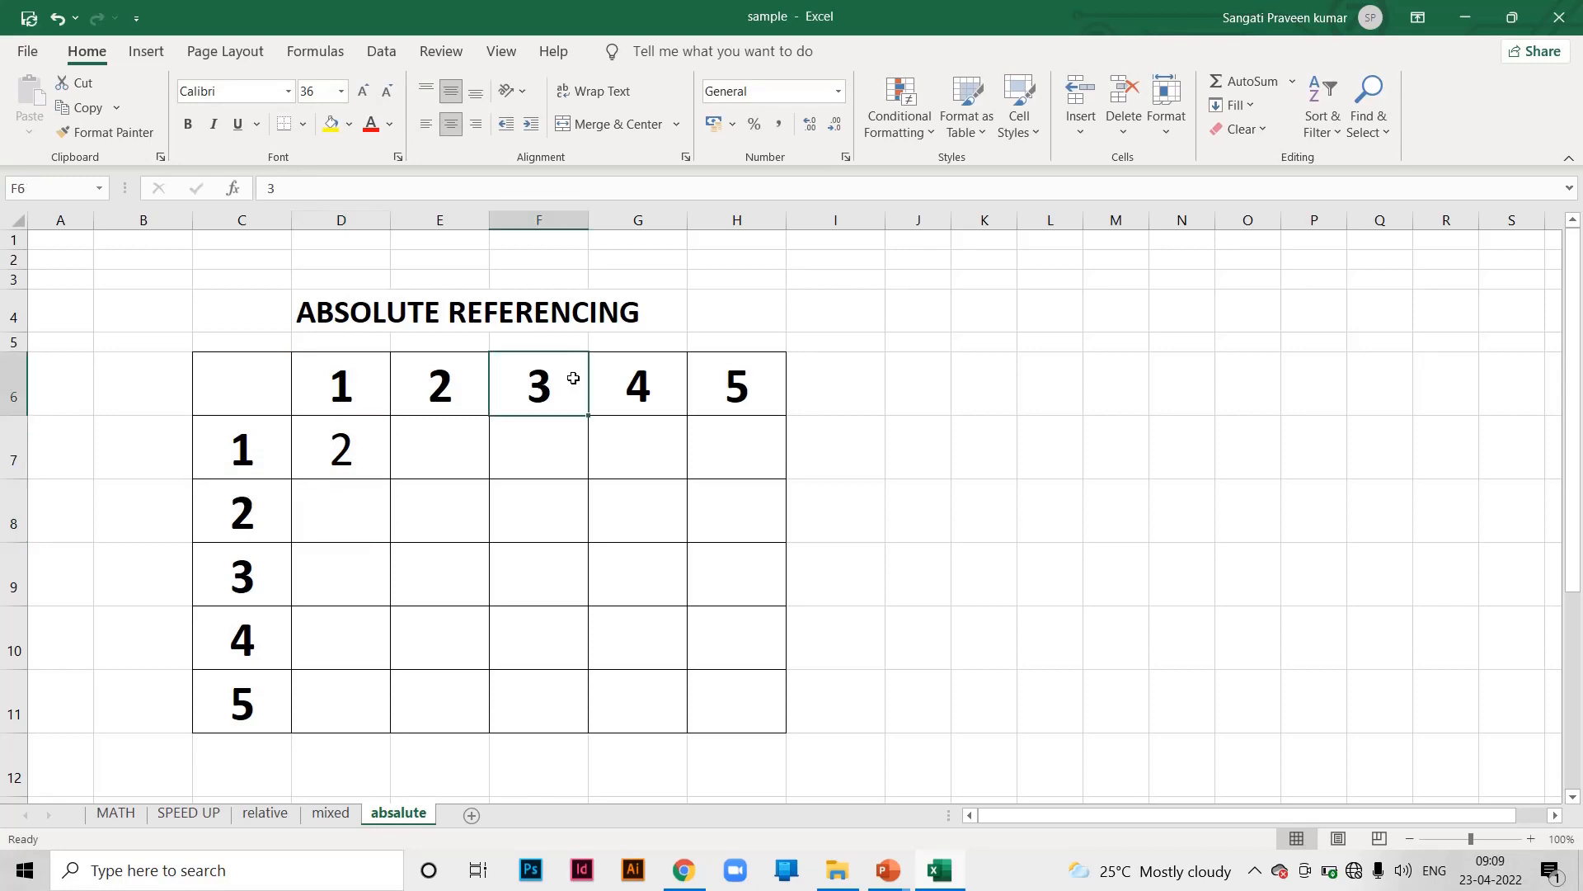
left_click(379, 459)
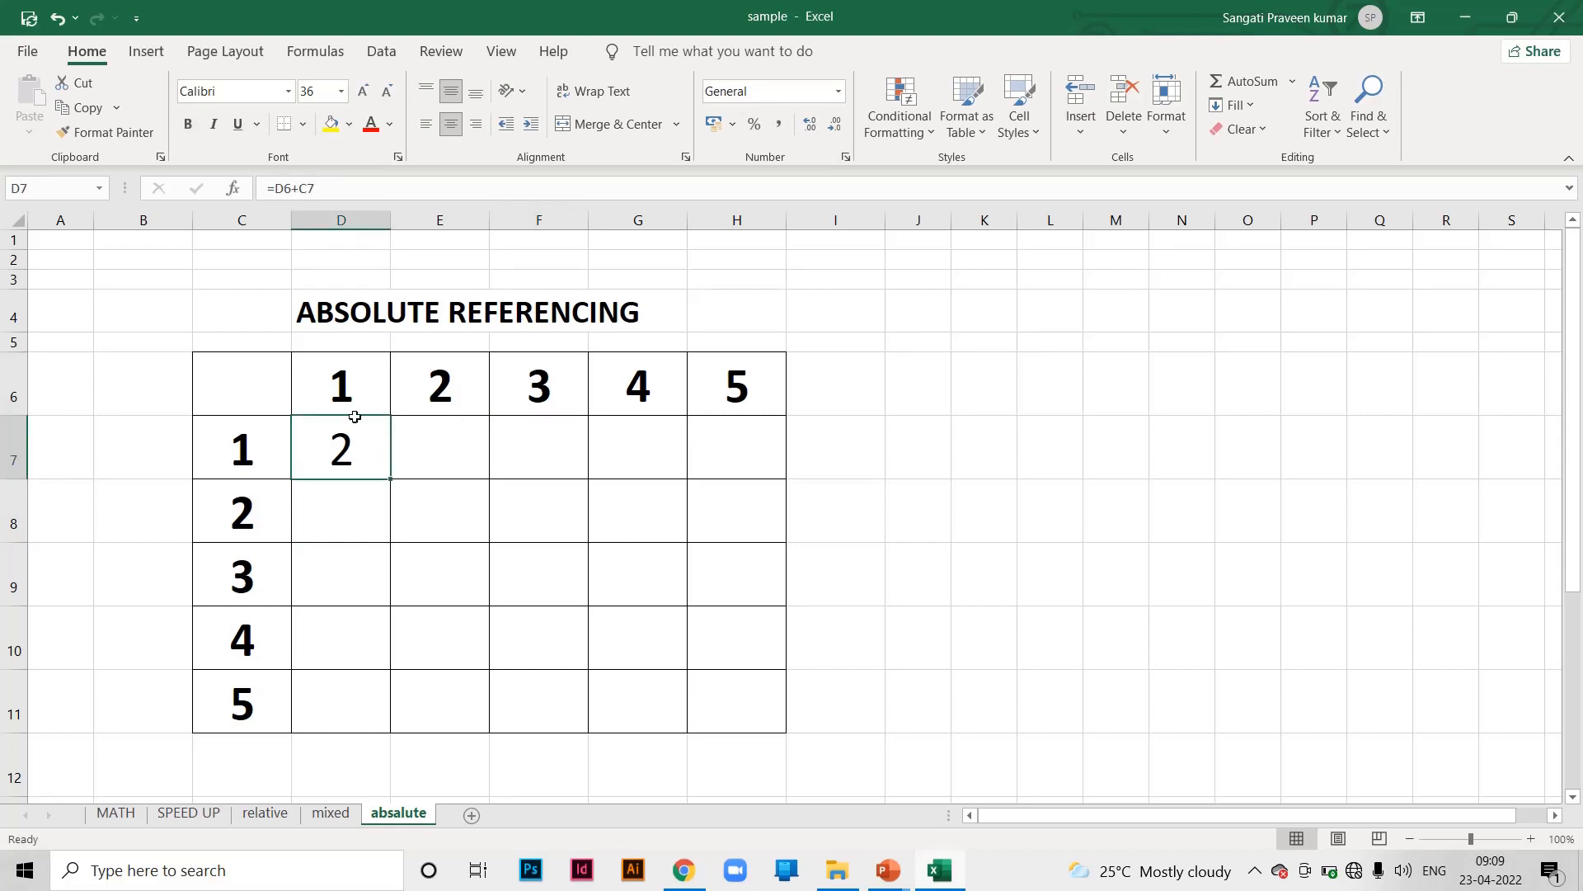
left_click(300, 191)
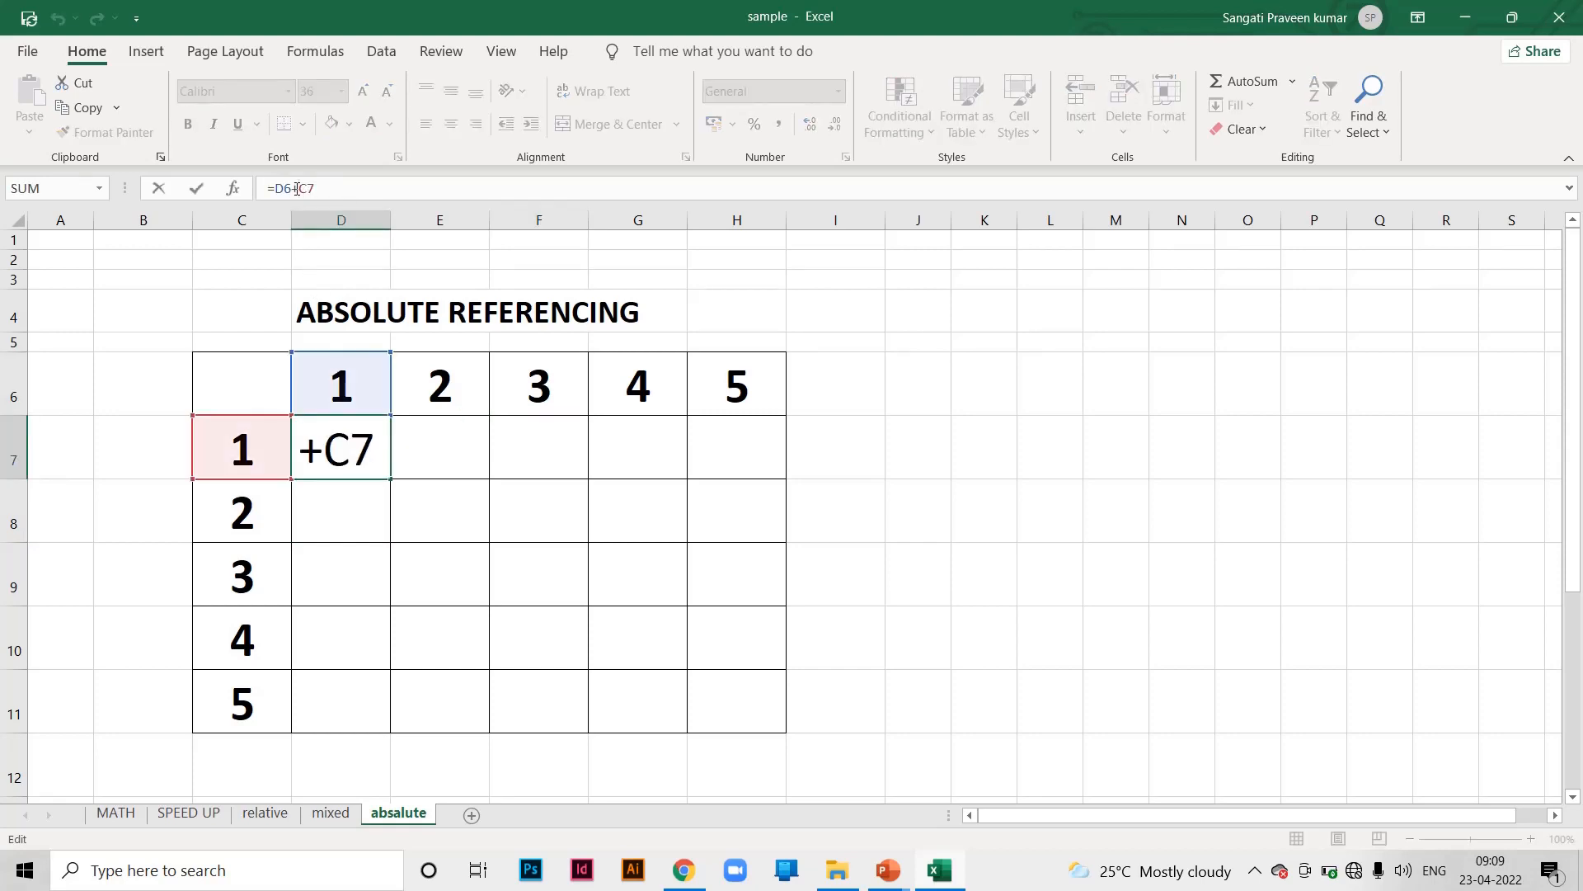
key("BackSpace")
type("*")
key("Return")
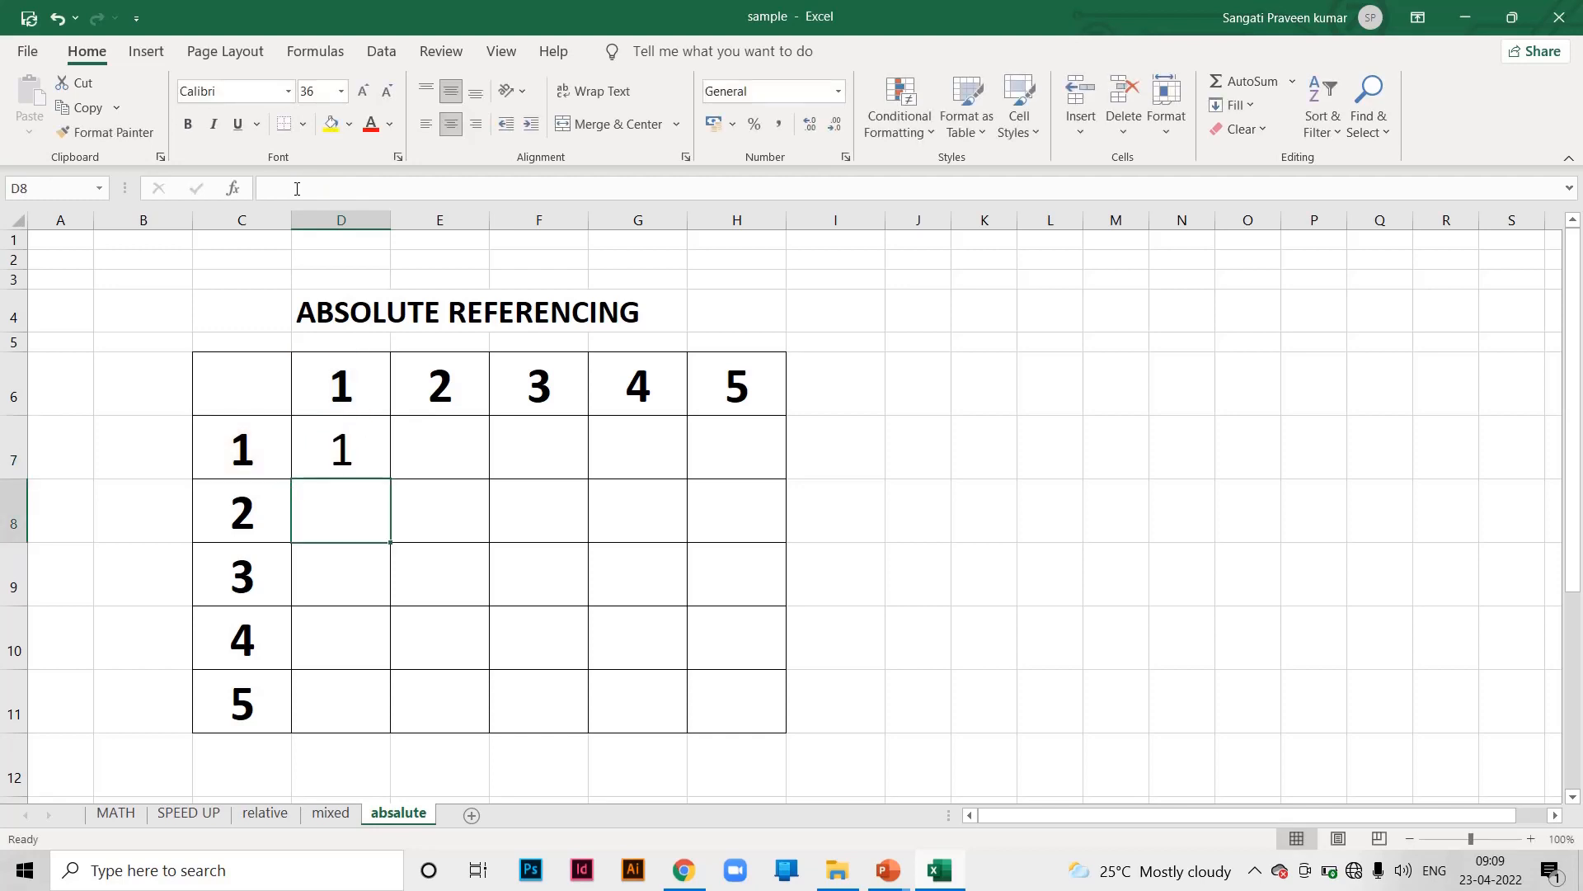
Show the sheet's formulas and make both references in D7 absolute, giving =$D$6*$C$7
left_click(350, 444)
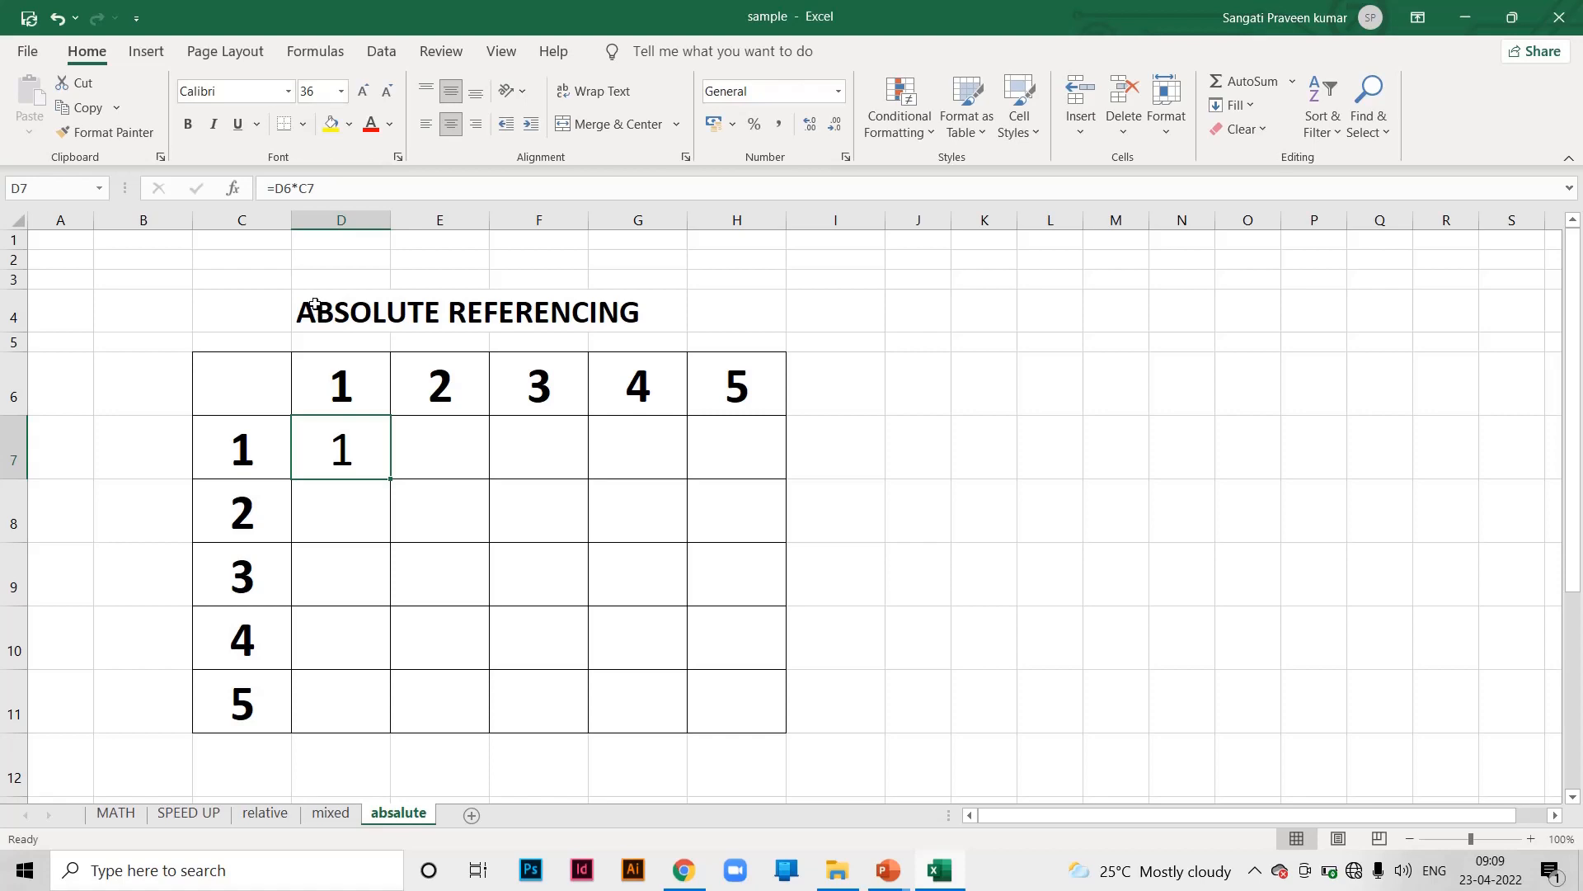
double_click(374, 453)
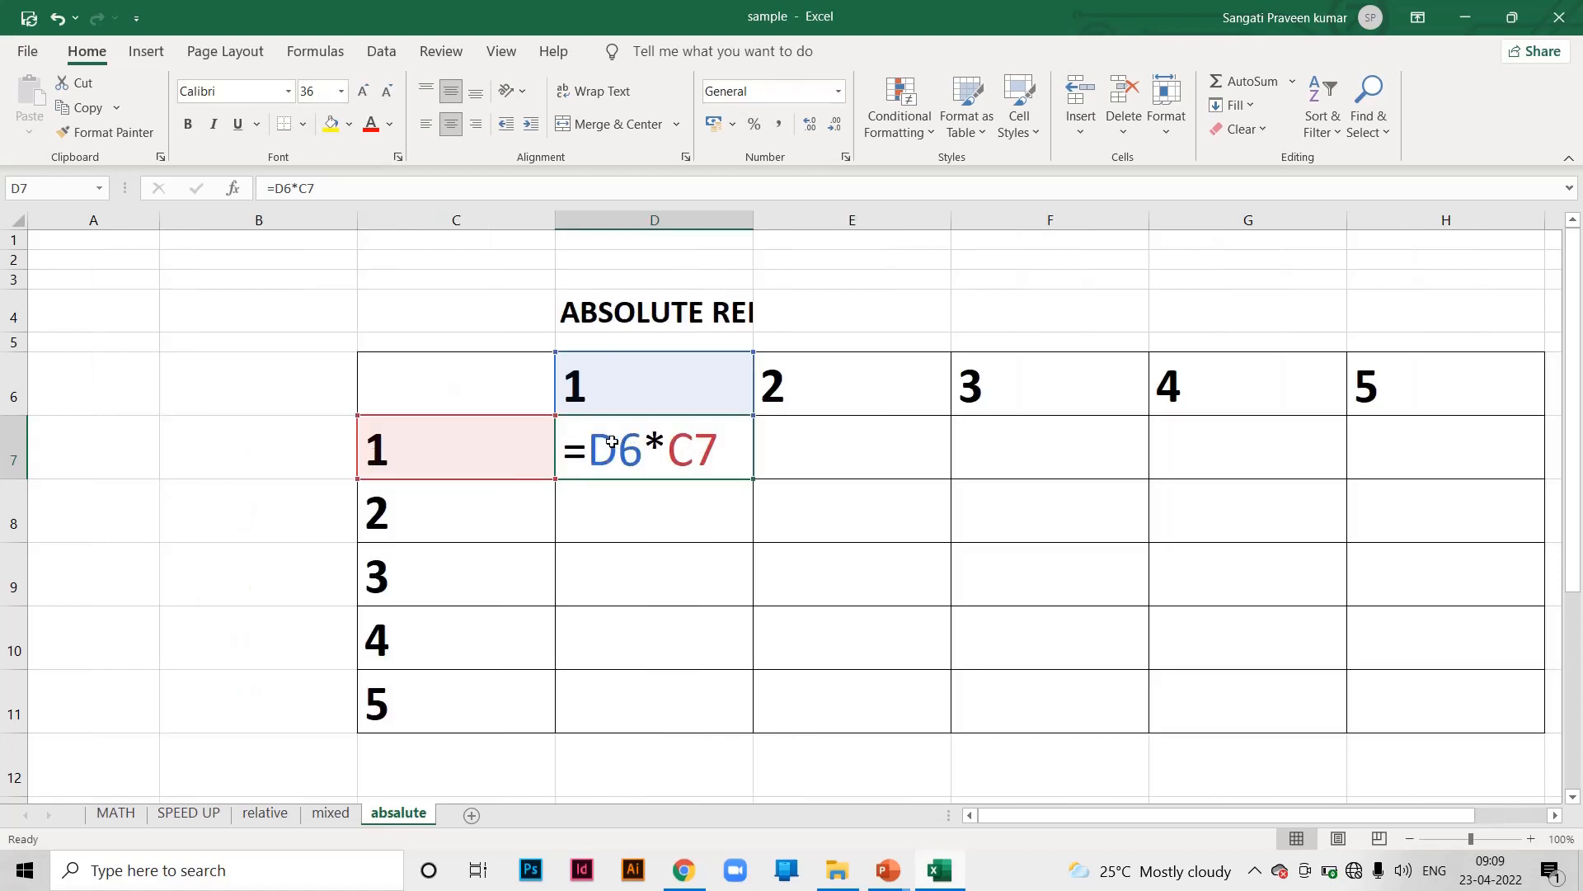
left_click(589, 452)
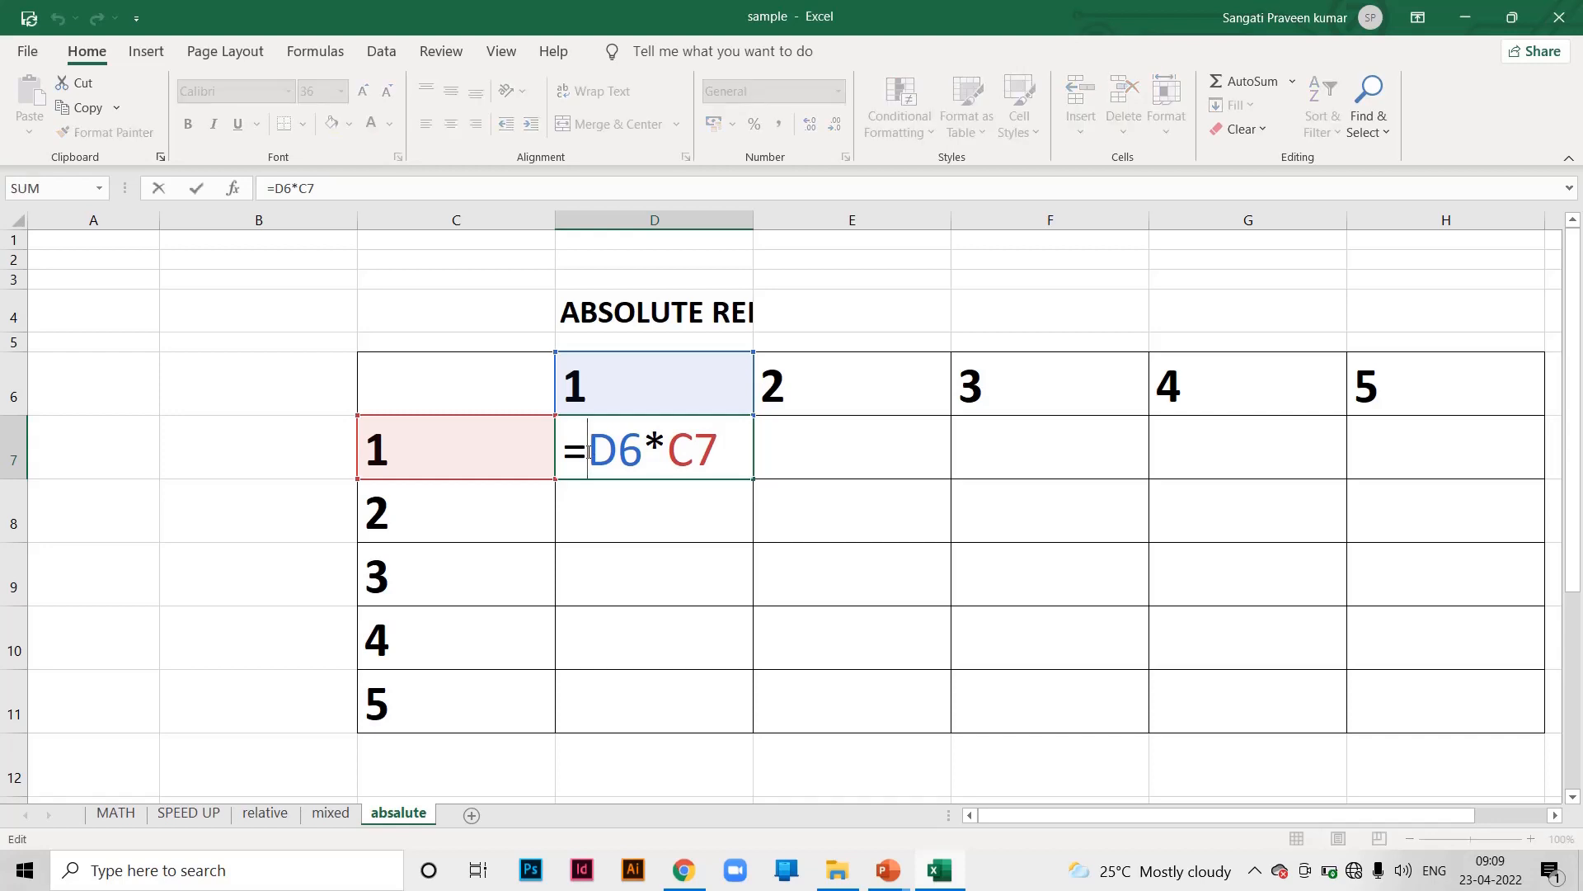
type("$")
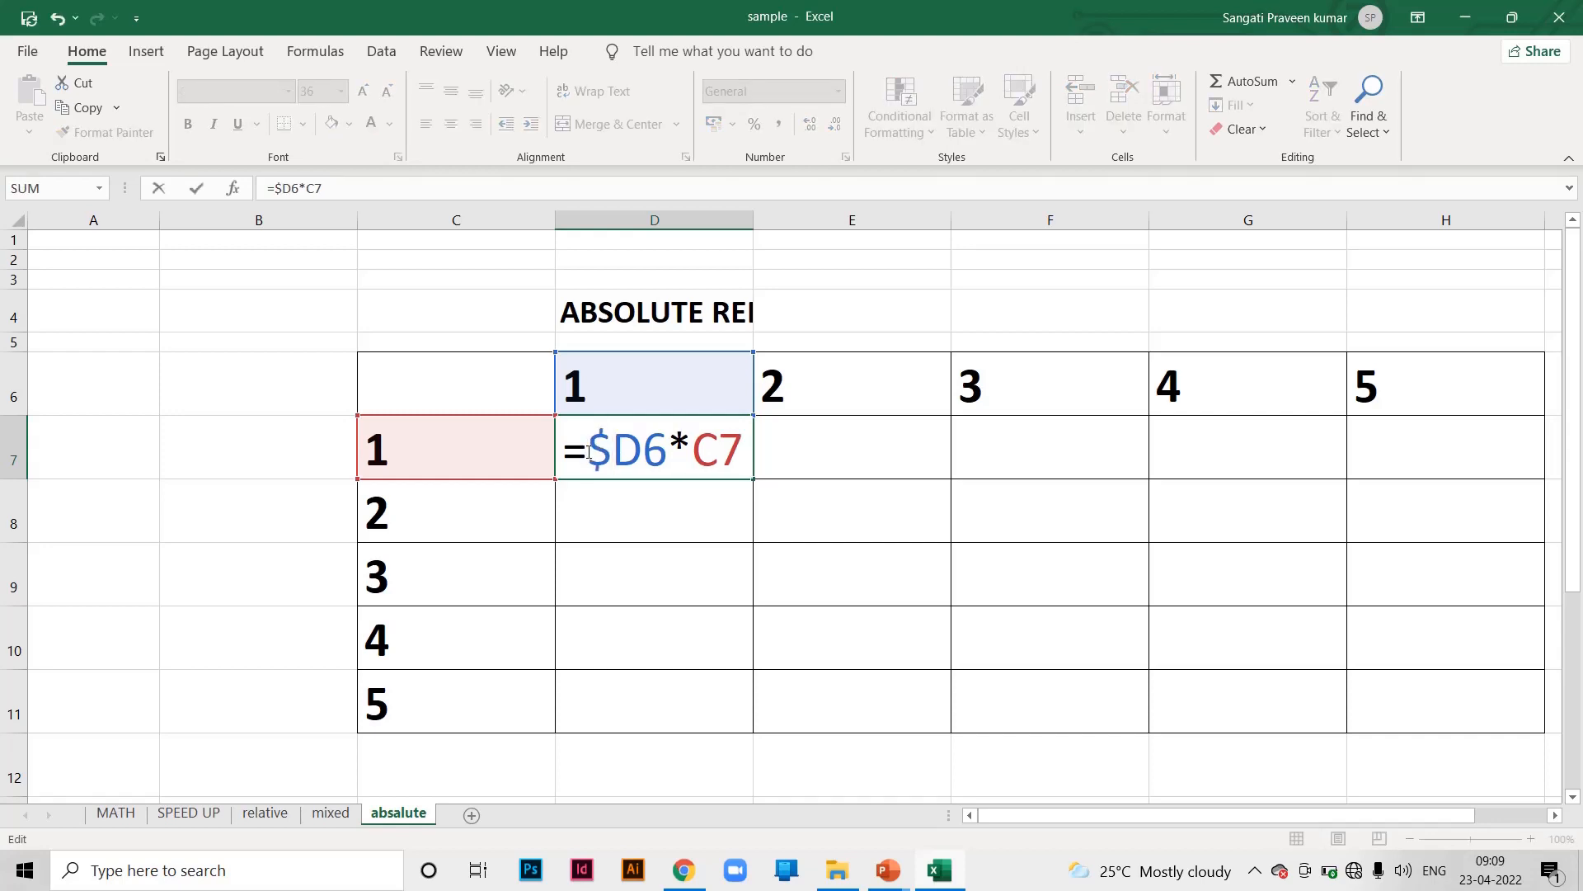
key("Right")
type("$")
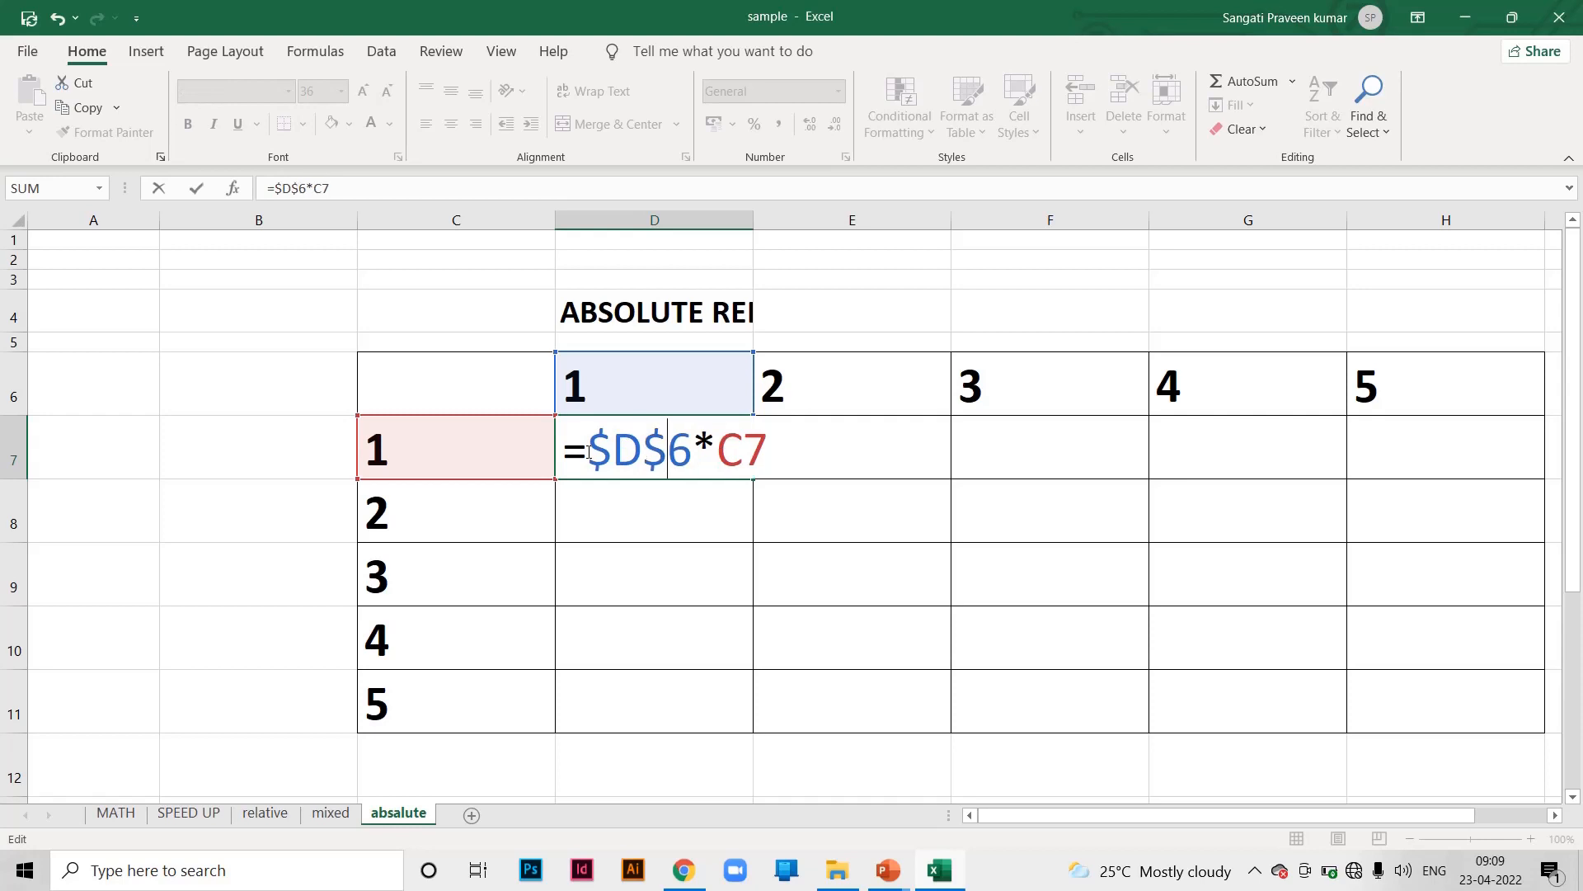
key("Right")
type("$")
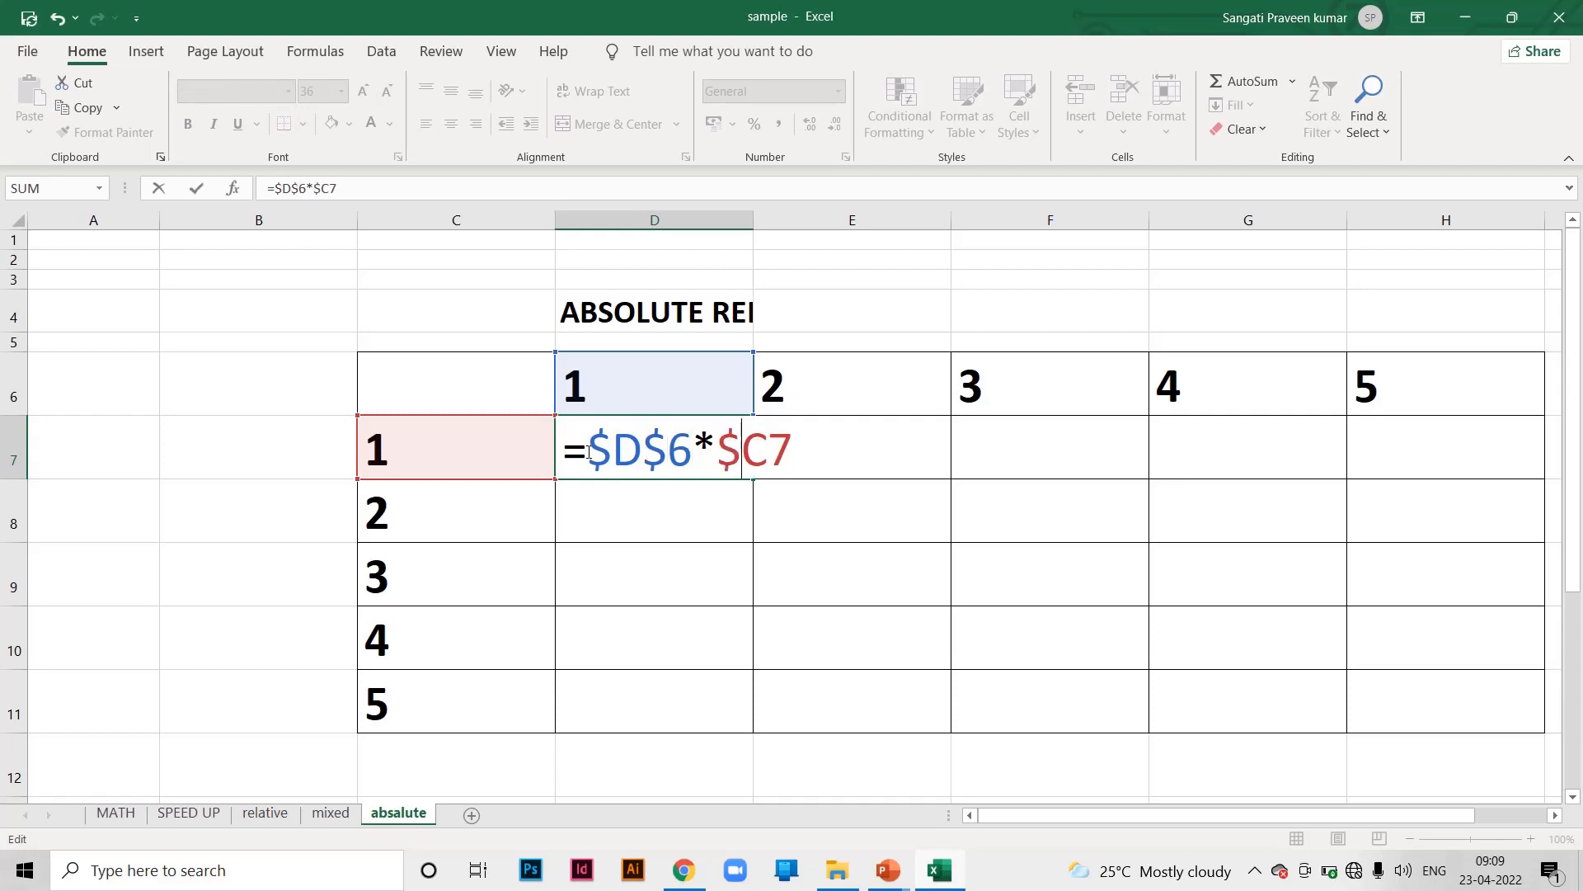
key("Right")
type("$")
key("Return")
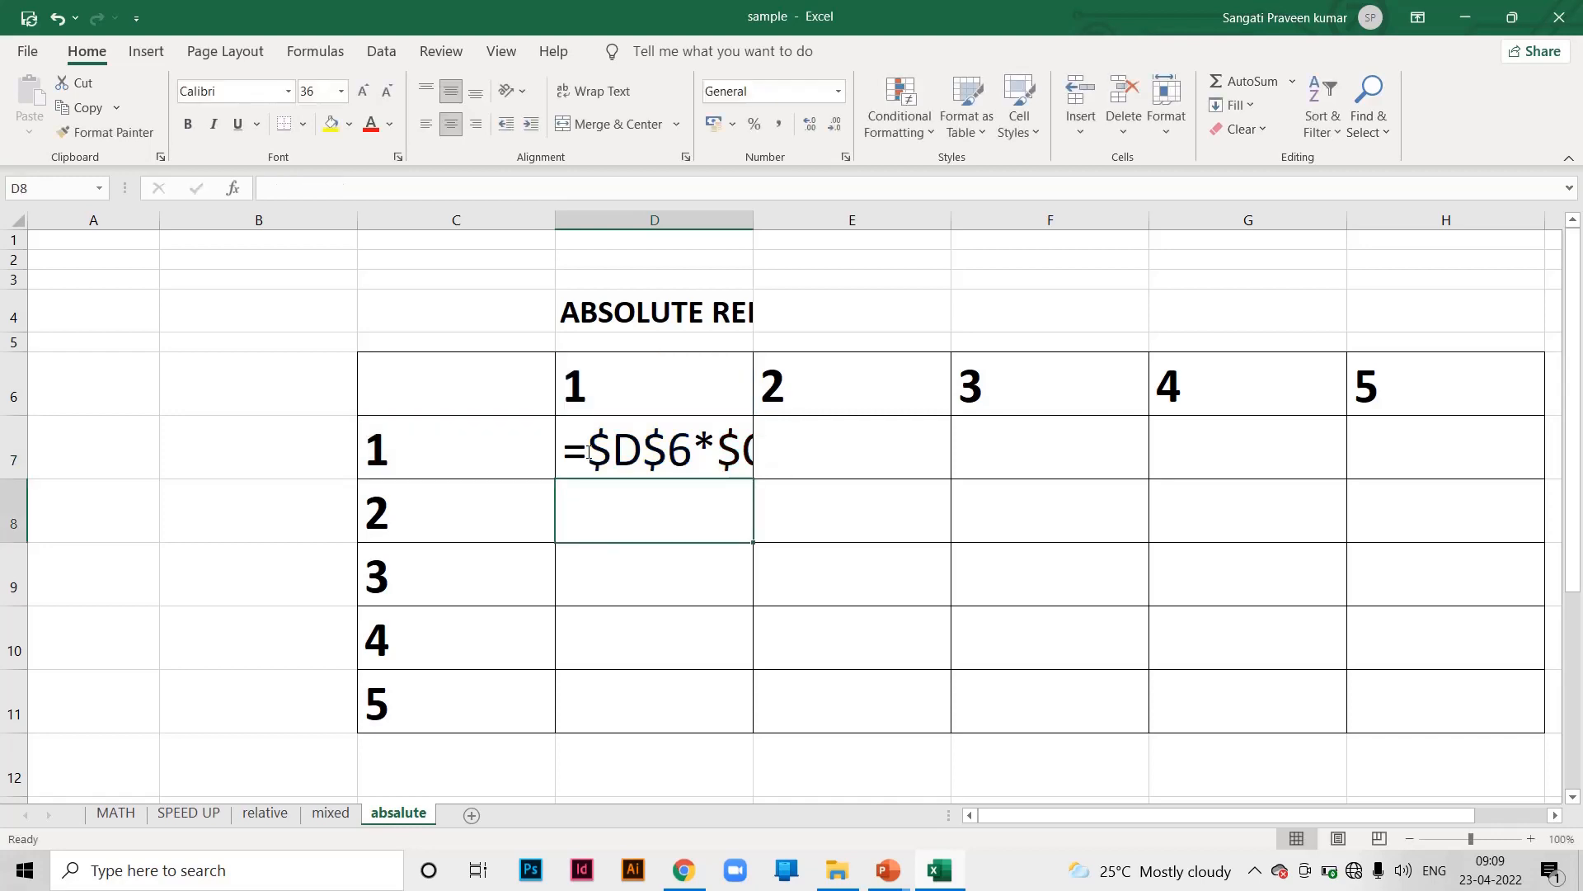
Widen column D to fit its formula, and with values shown fill D7 across the table through H11
left_click_drag(753, 220, 897, 204)
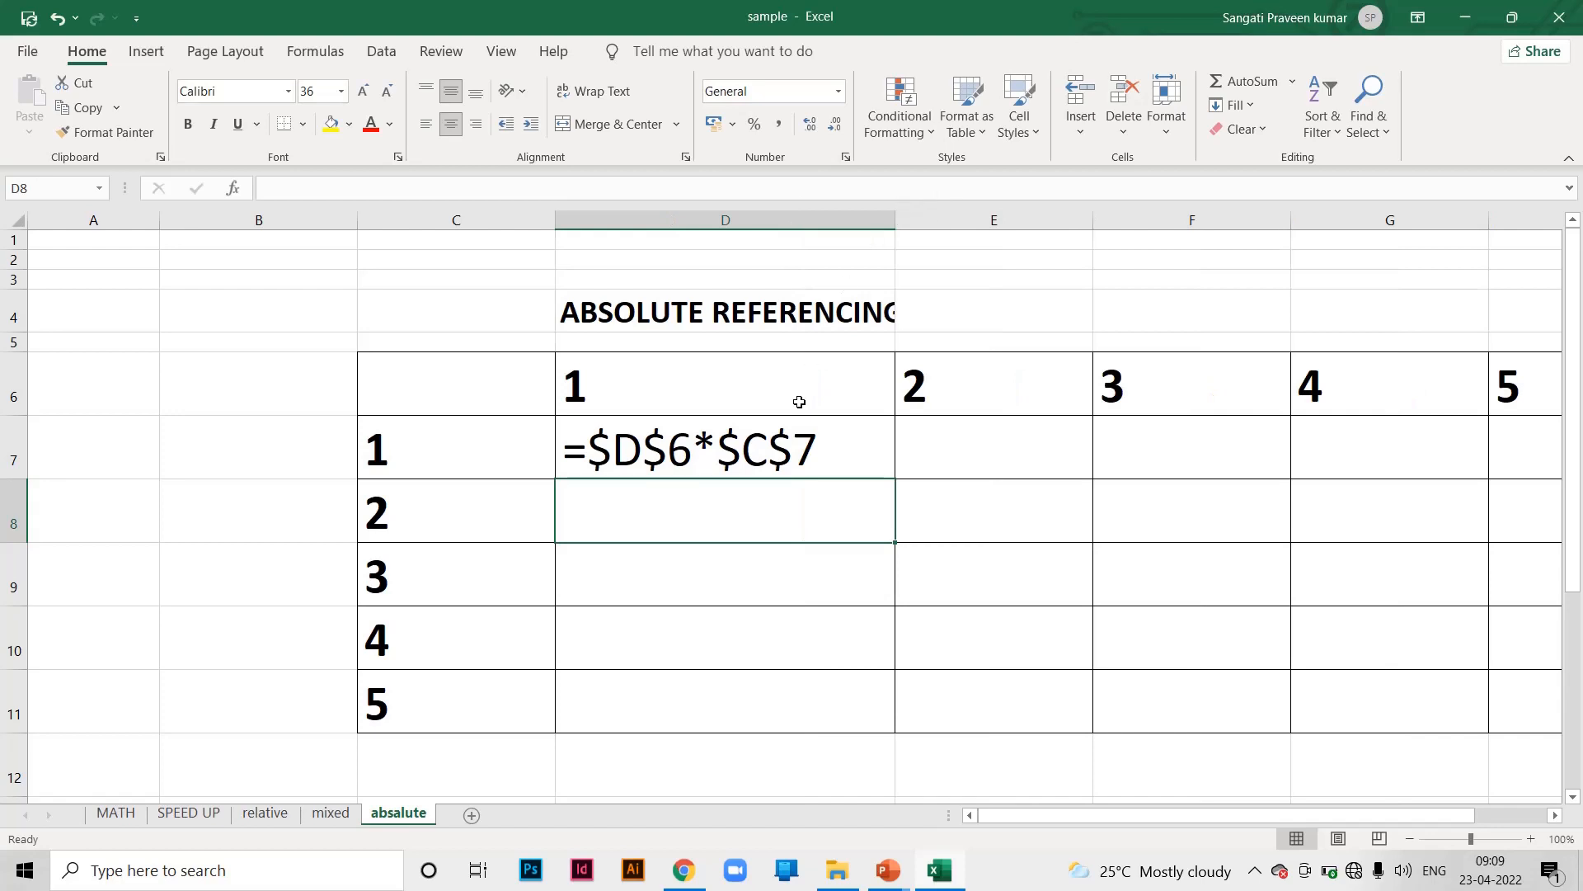
key("ctrl+grave")
left_click(422, 462)
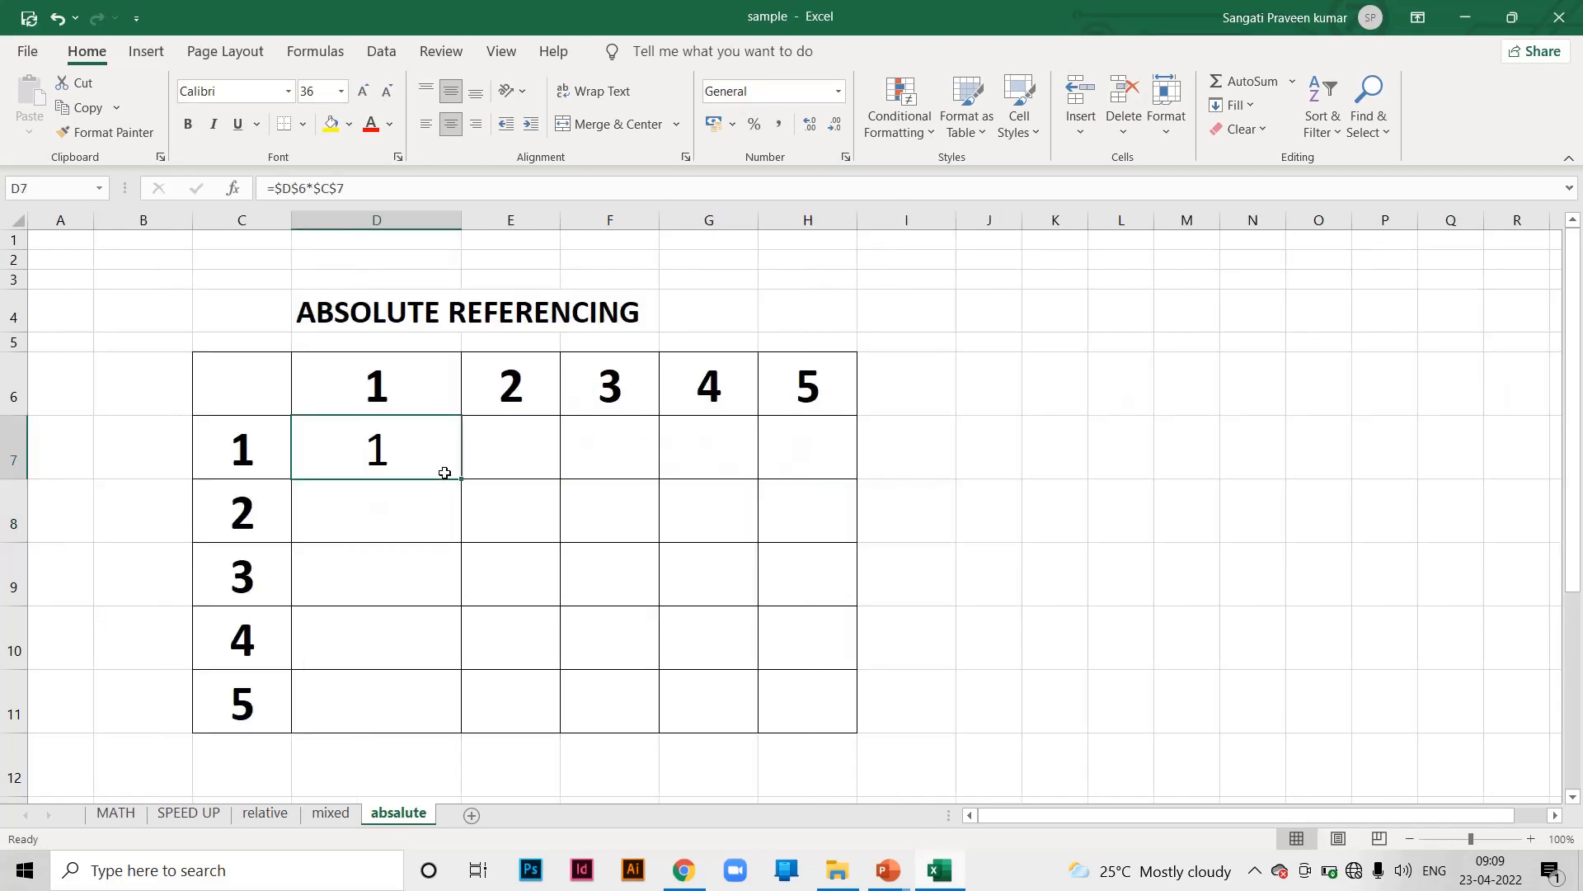
left_click_drag(461, 479, 835, 686)
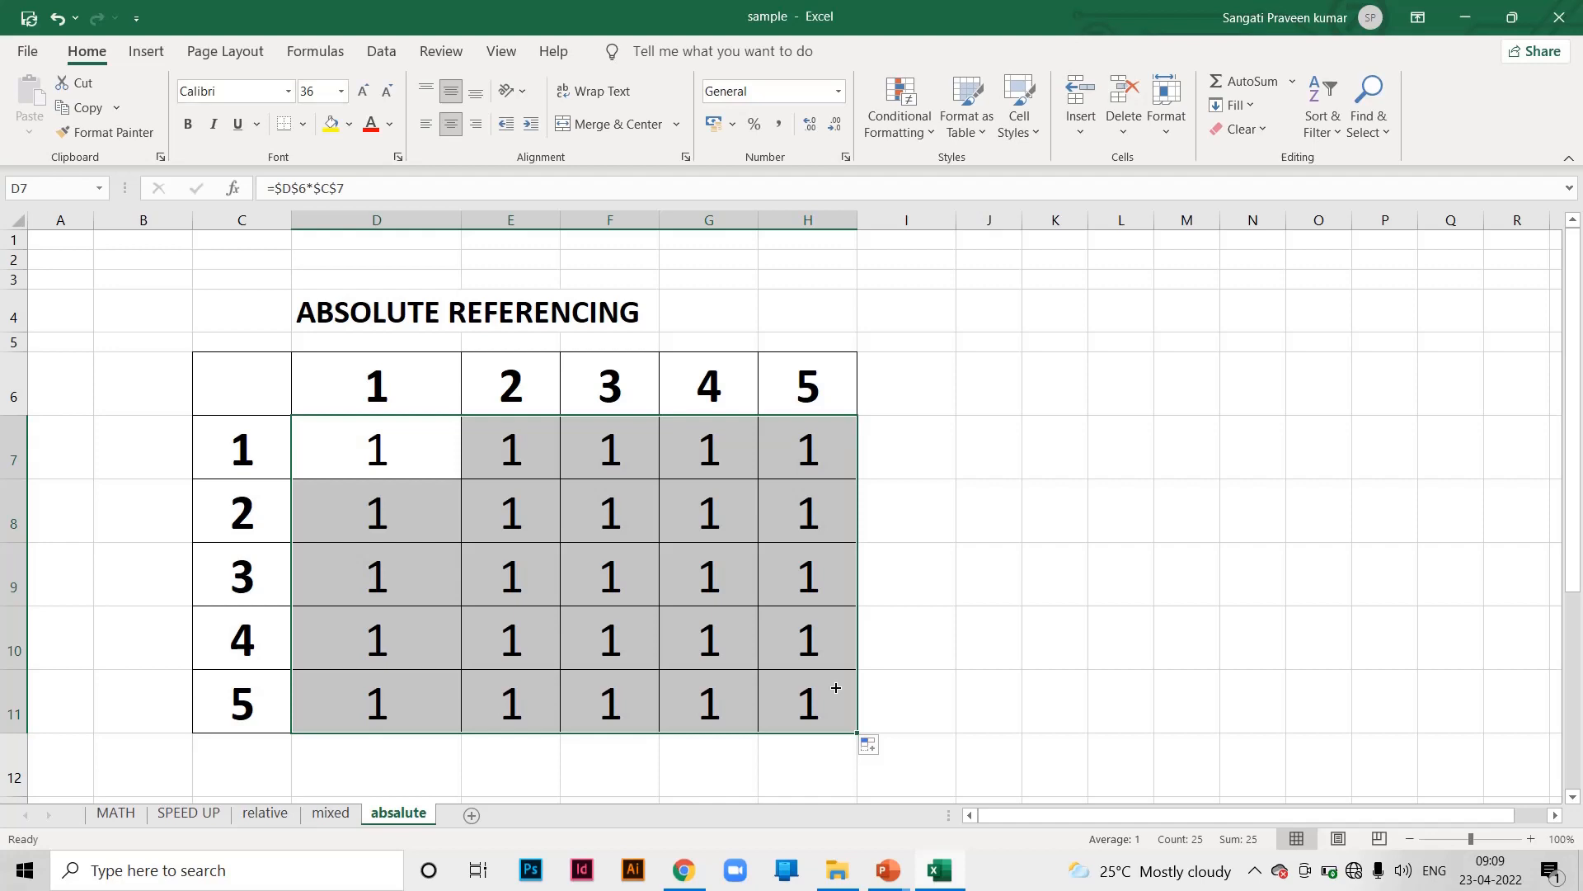
Show the formulas copied into the table and select row 6 to inspect the locked reference
key("ctrl+grave")
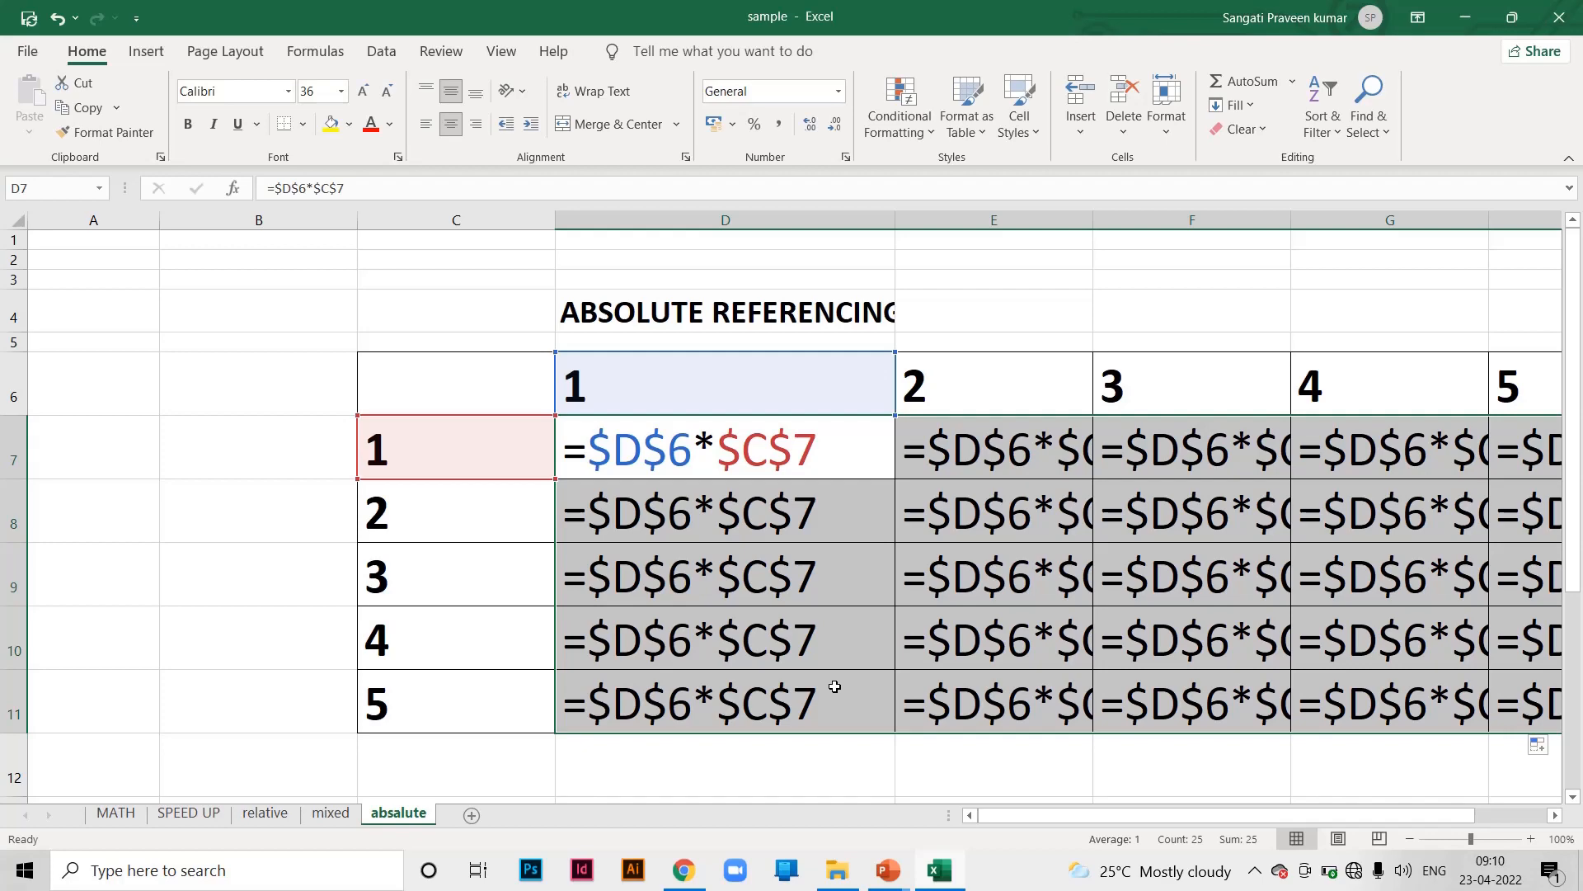
left_click(10, 396)
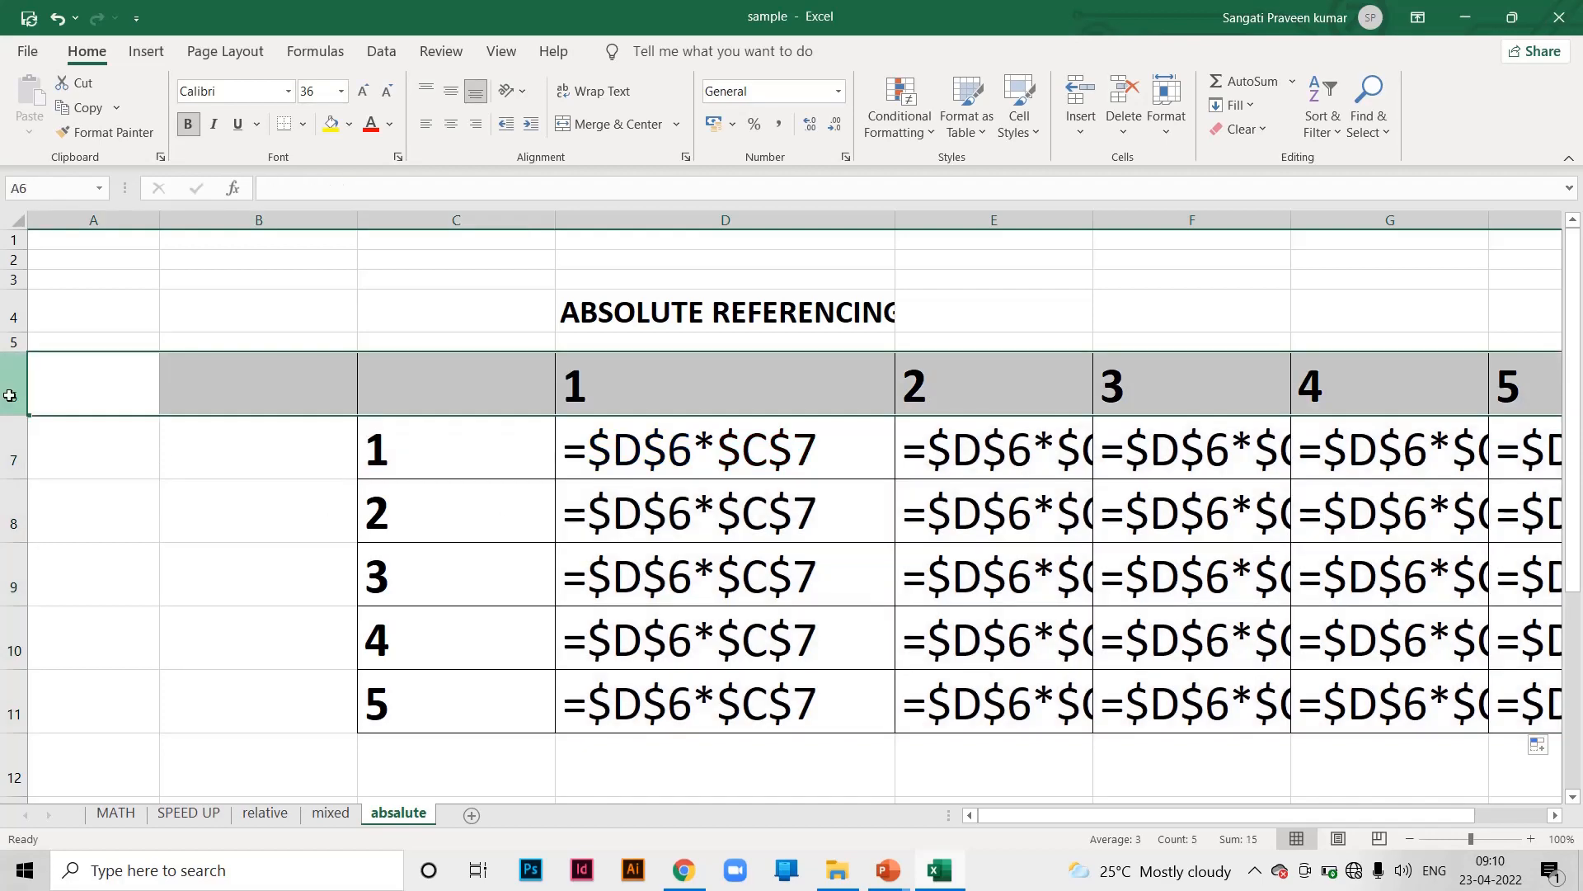
Inspect column C, and edit D7 so that only row 6 and column C stay locked, giving =D$6*$C7
left_click(452, 222)
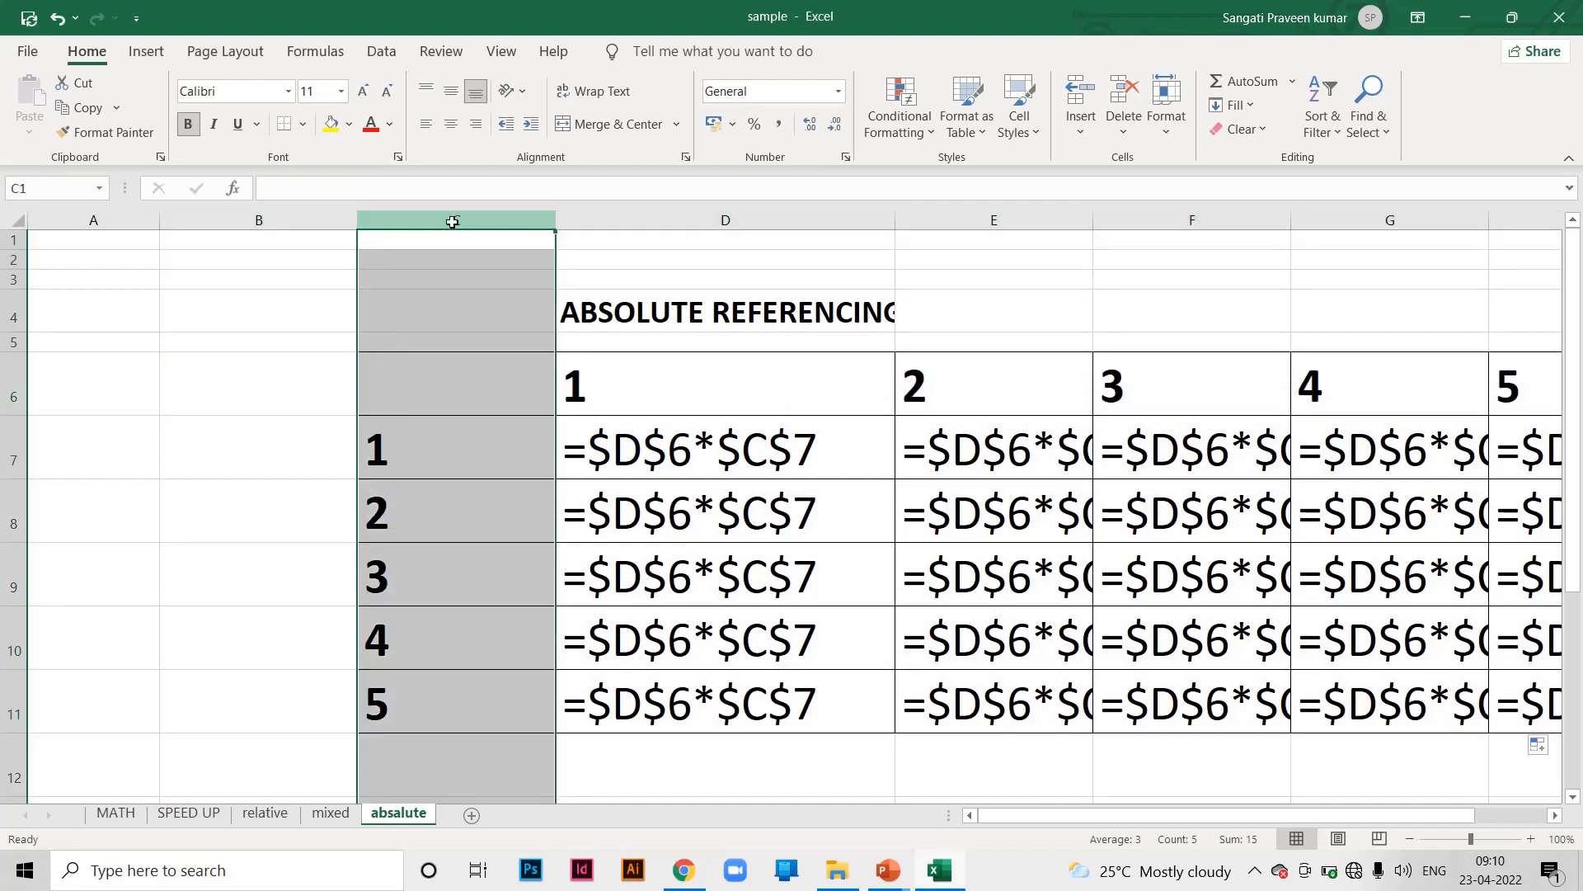
double_click(609, 457)
double_click(610, 457)
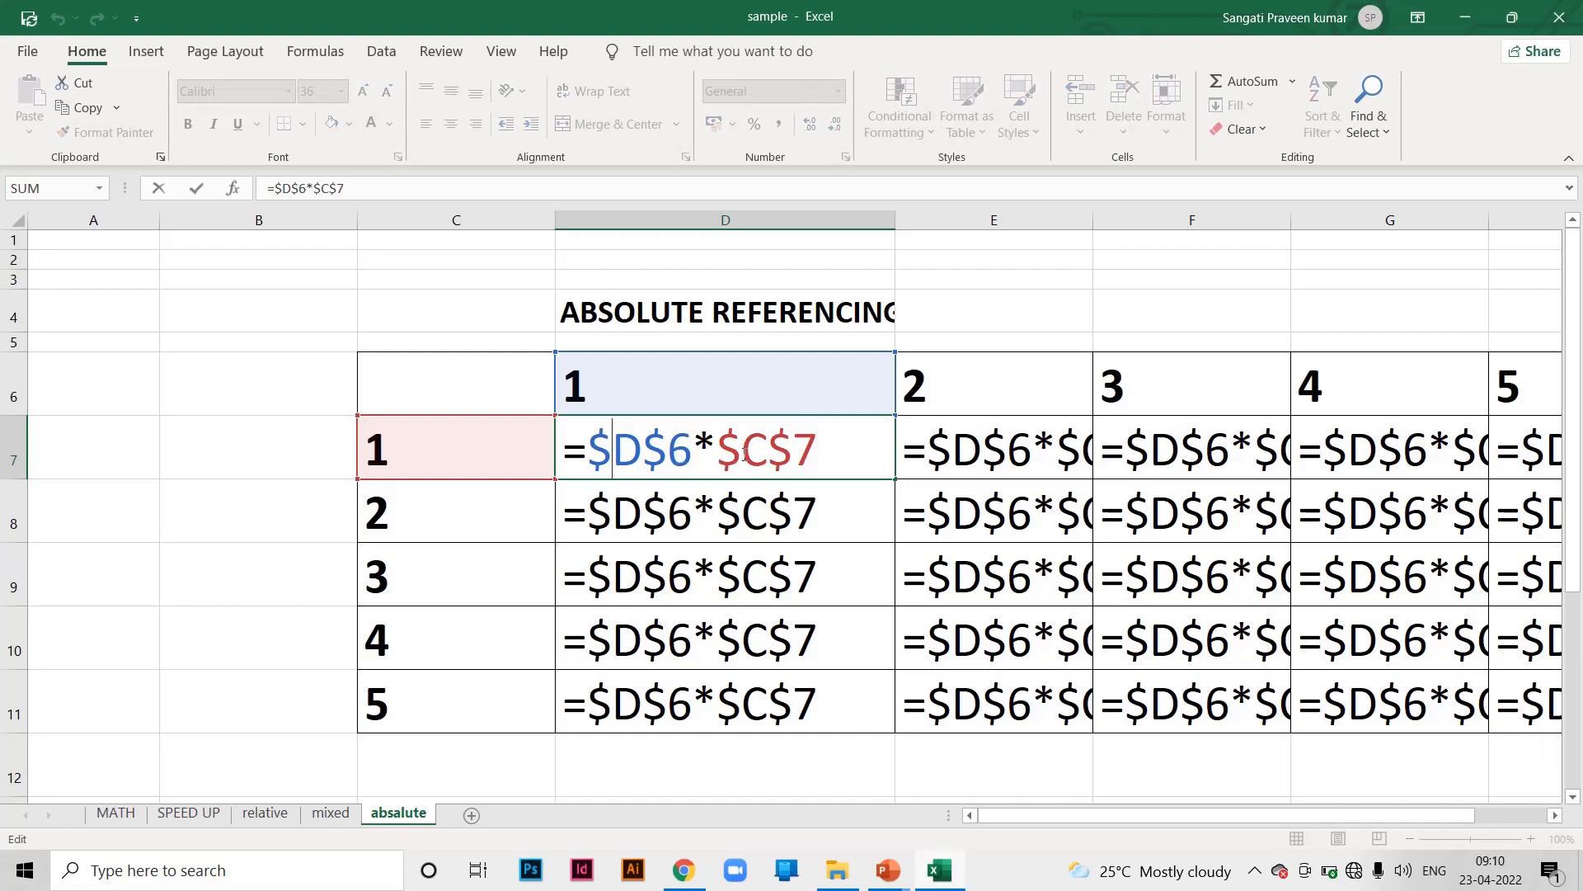
left_click(793, 453)
key("BackSpace")
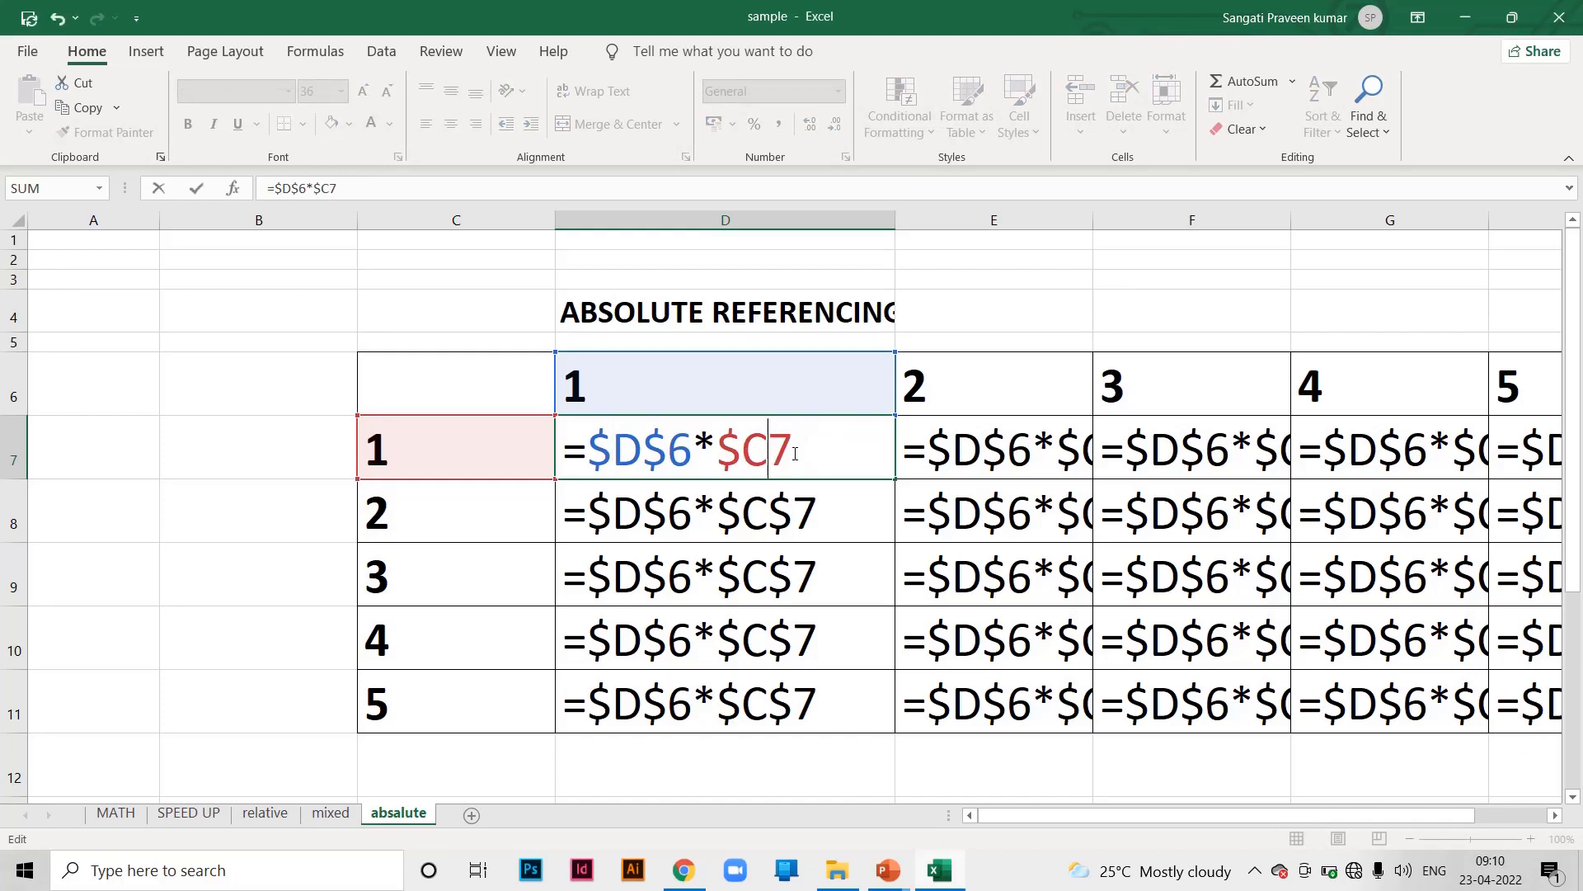
left_click(678, 448)
left_click(611, 454)
key("BackSpace")
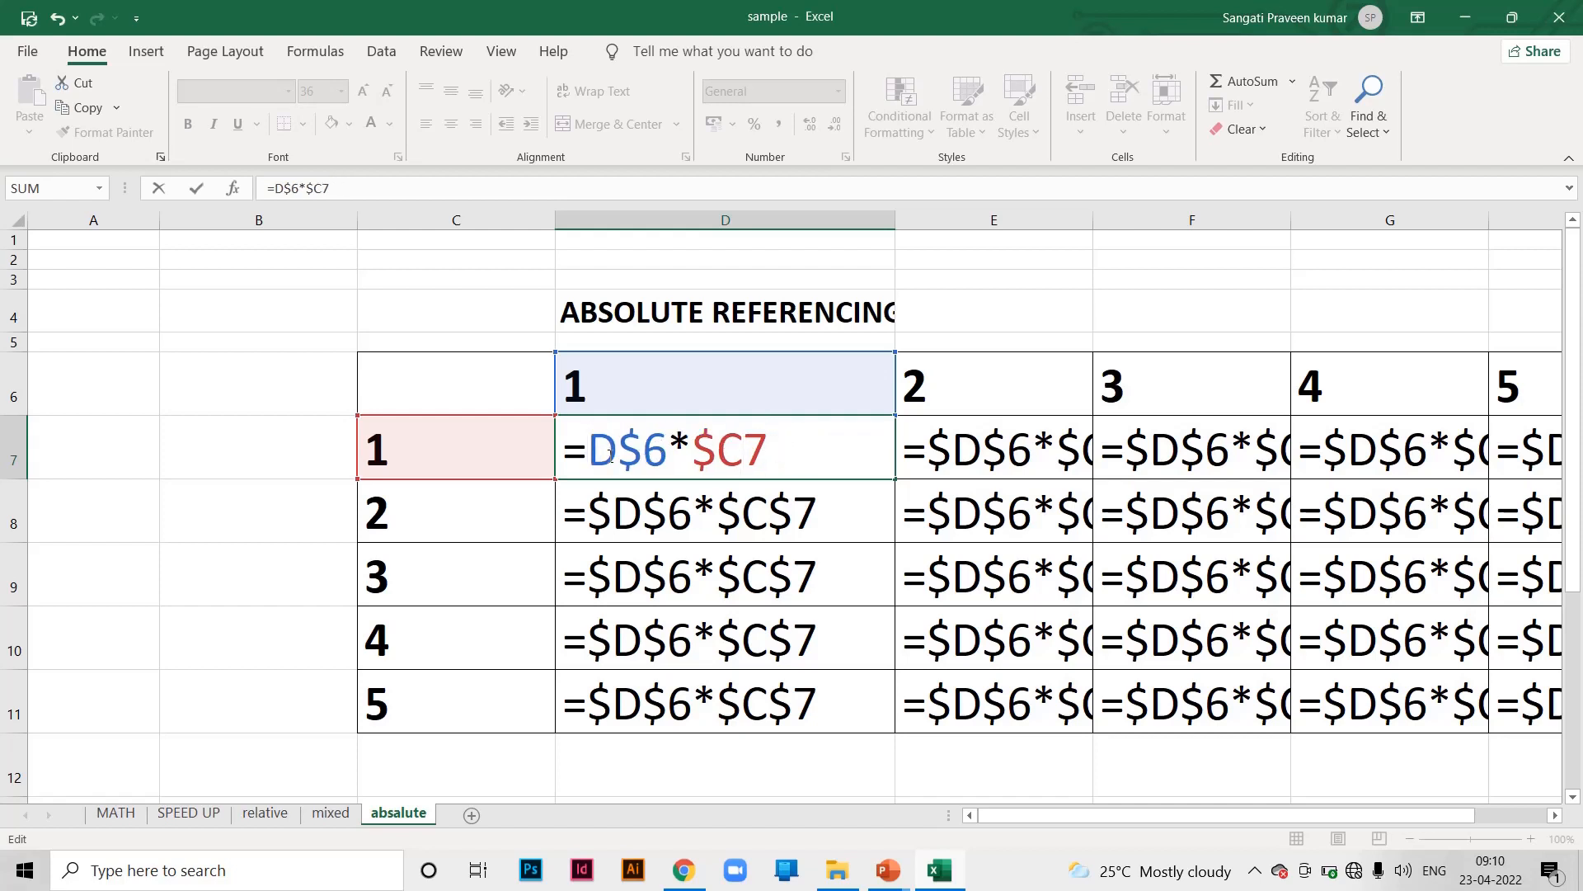
left_click(729, 445)
key("Return")
Fill the D7 formula down through D11, and with values shown instead of formulas, fill it across through H11
left_click(768, 457)
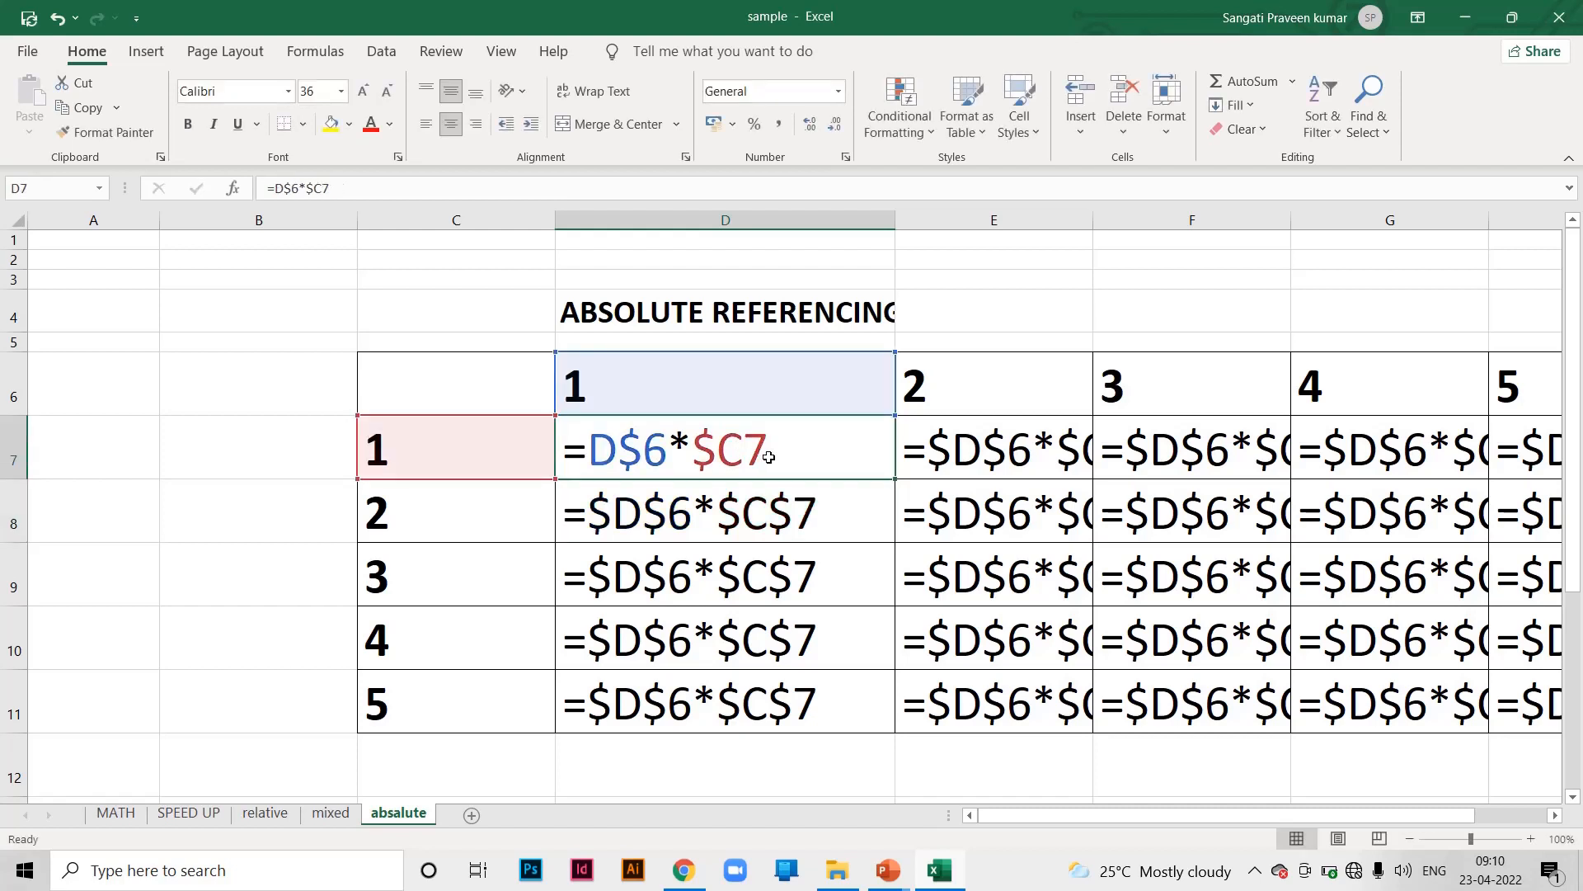
left_click_drag(895, 478, 898, 721)
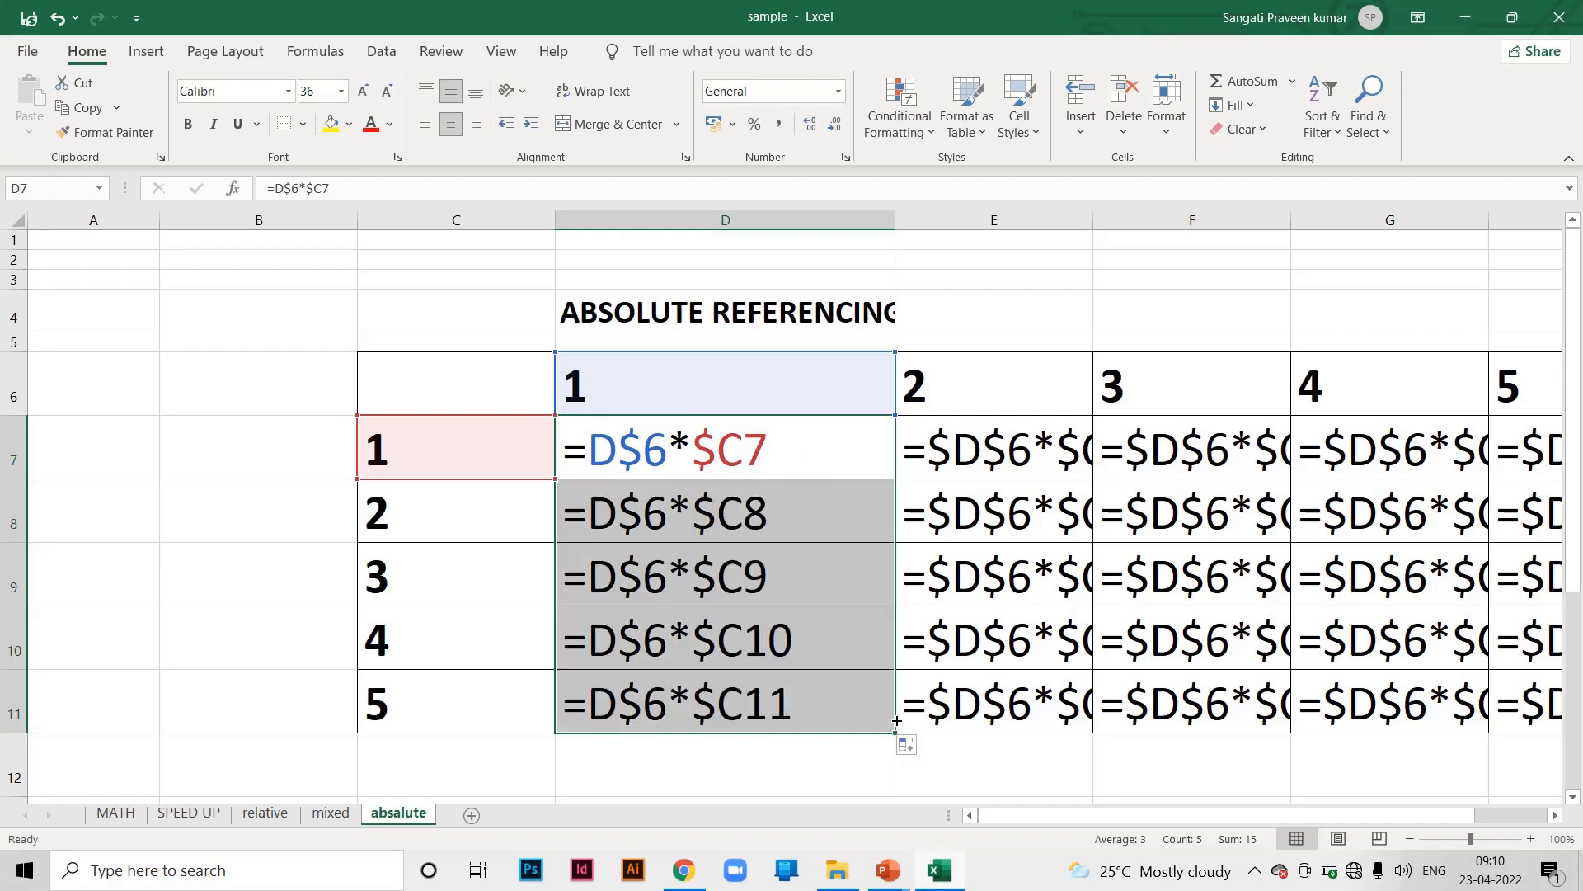
key("ctrl+grave")
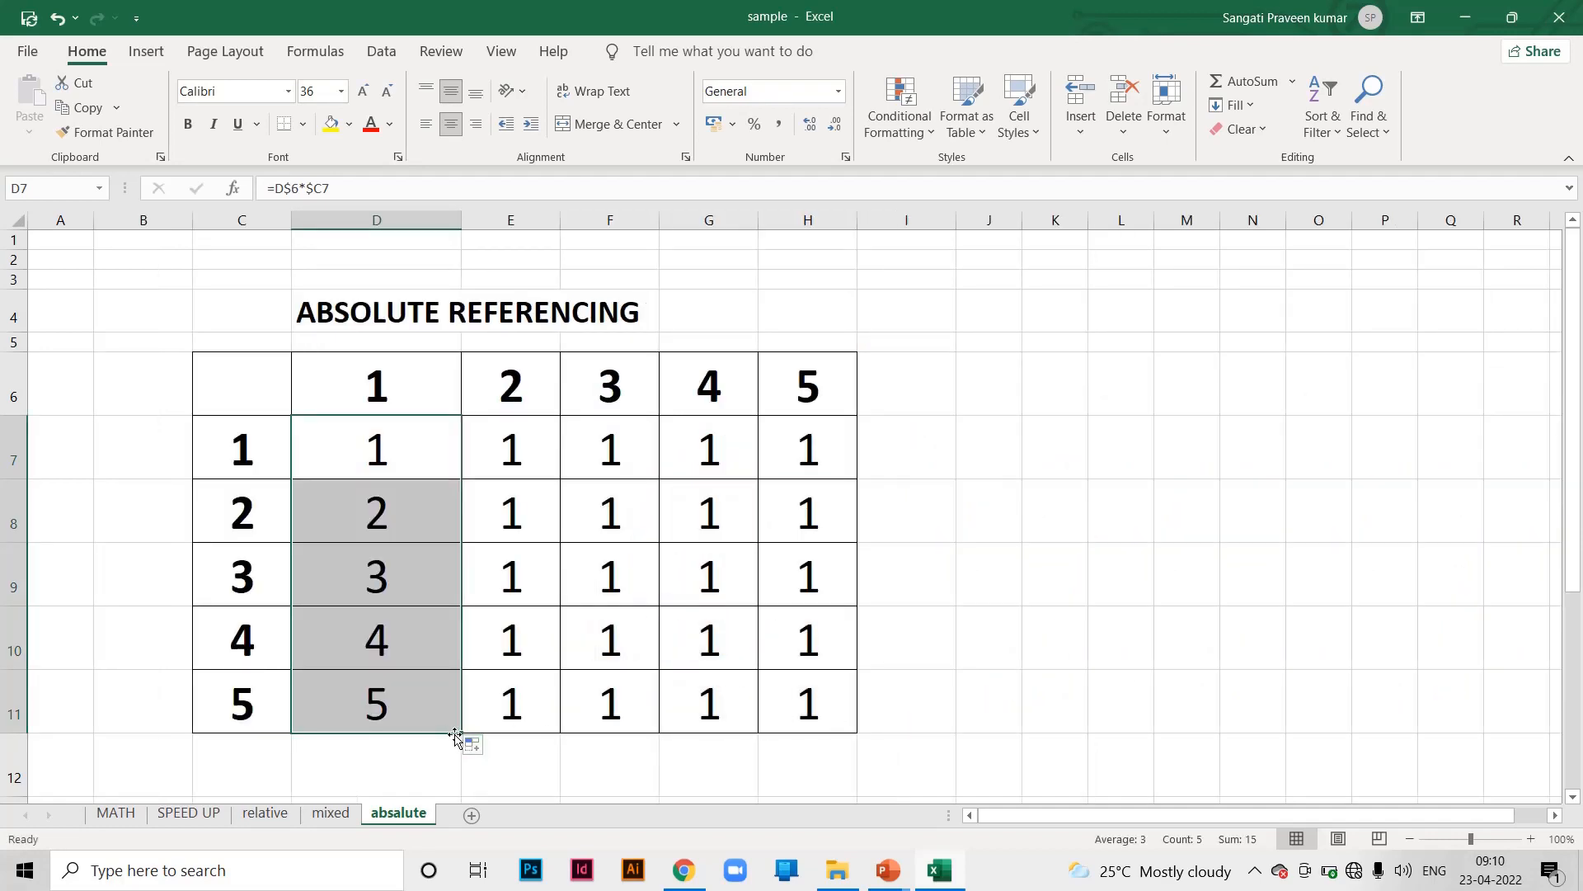
left_click_drag(460, 730, 819, 717)
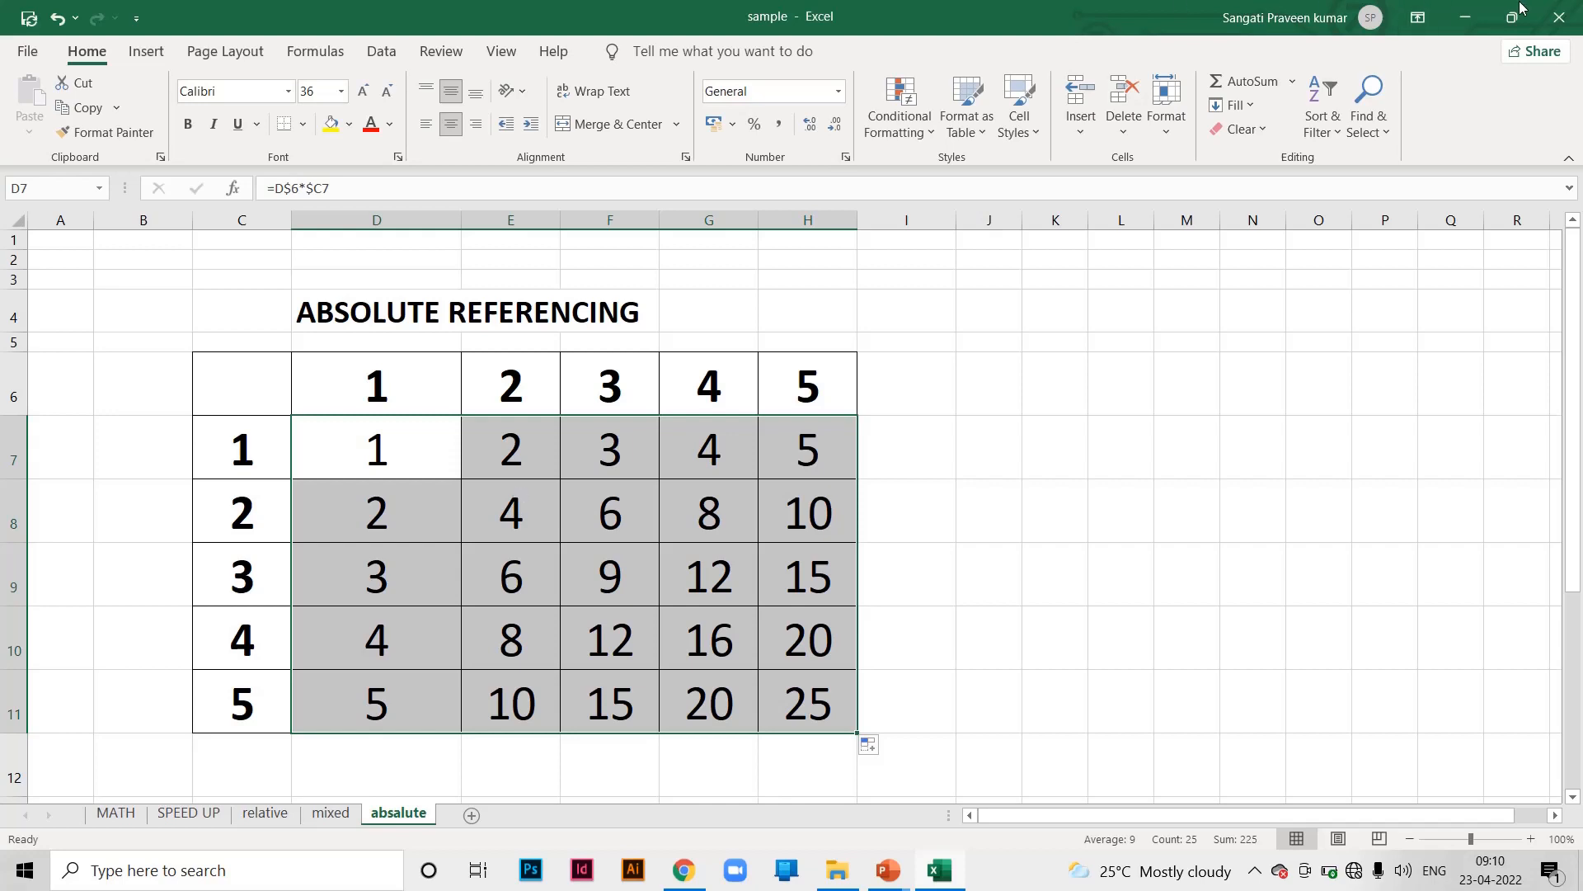
Close the workbook and return to the slide show at the Types of charts slide
left_click(1559, 16)
left_click(792, 460)
left_click(800, 468)
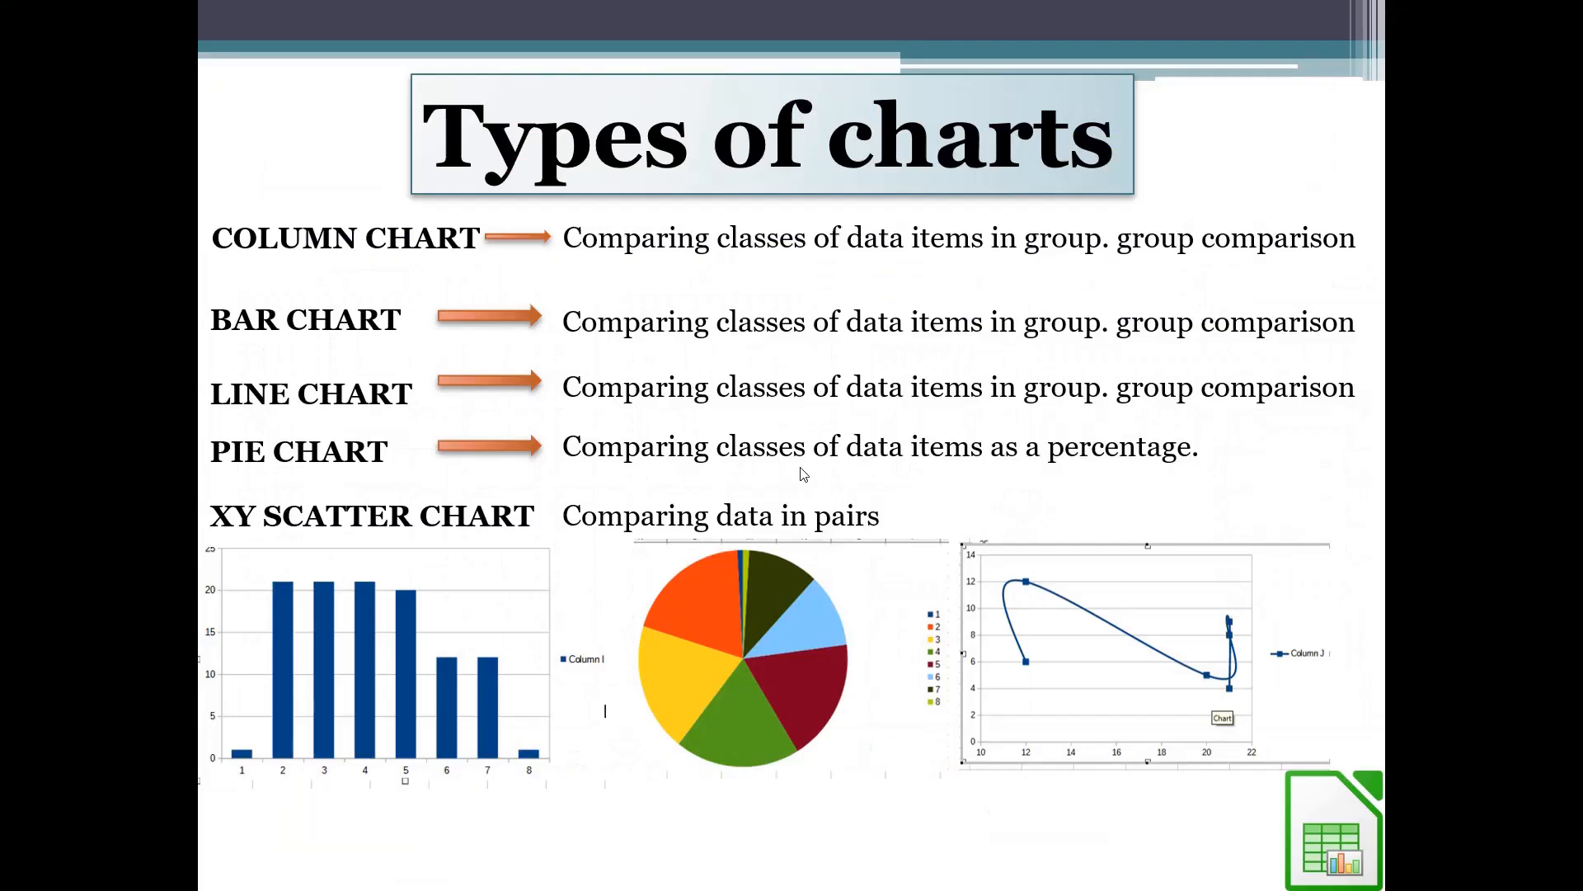